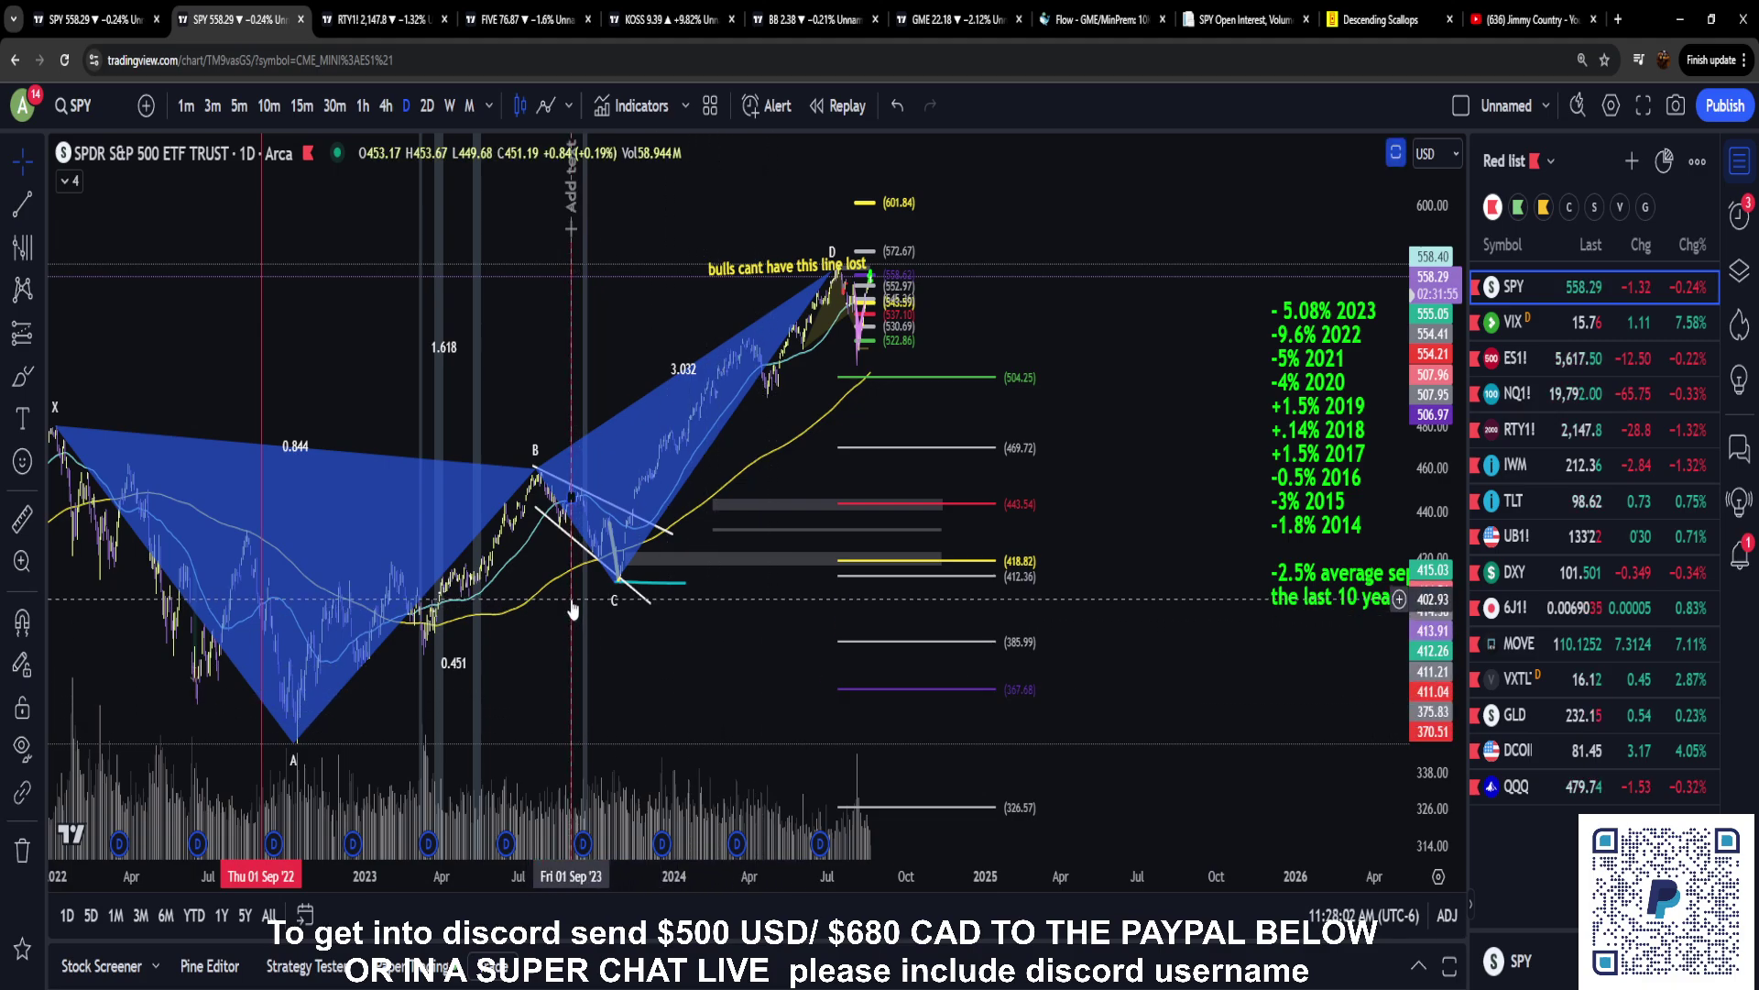
Delete the vertical lines at 1 September 2023 and 1 September 2022 from the SPY chart
{"action": "left_click", "coordinate": [571, 211]}
{"action": "left_click", "coordinate": [1060, 153]}
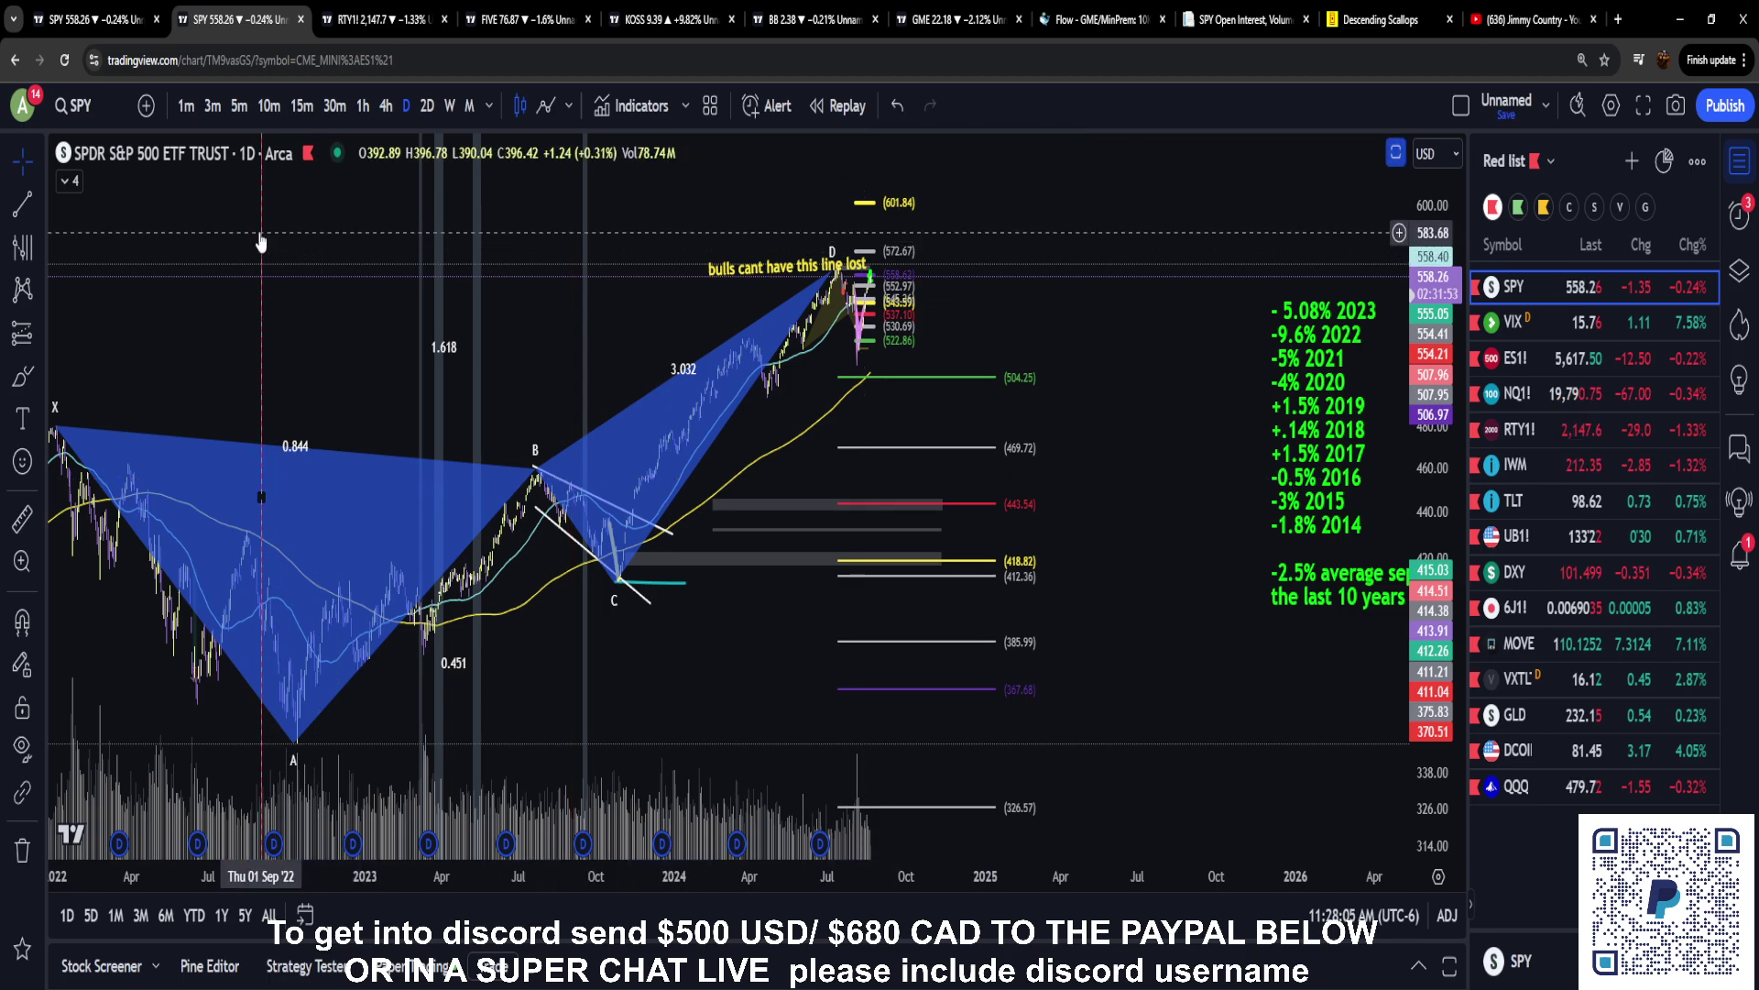
{"action": "left_click", "coordinate": [1061, 153]}
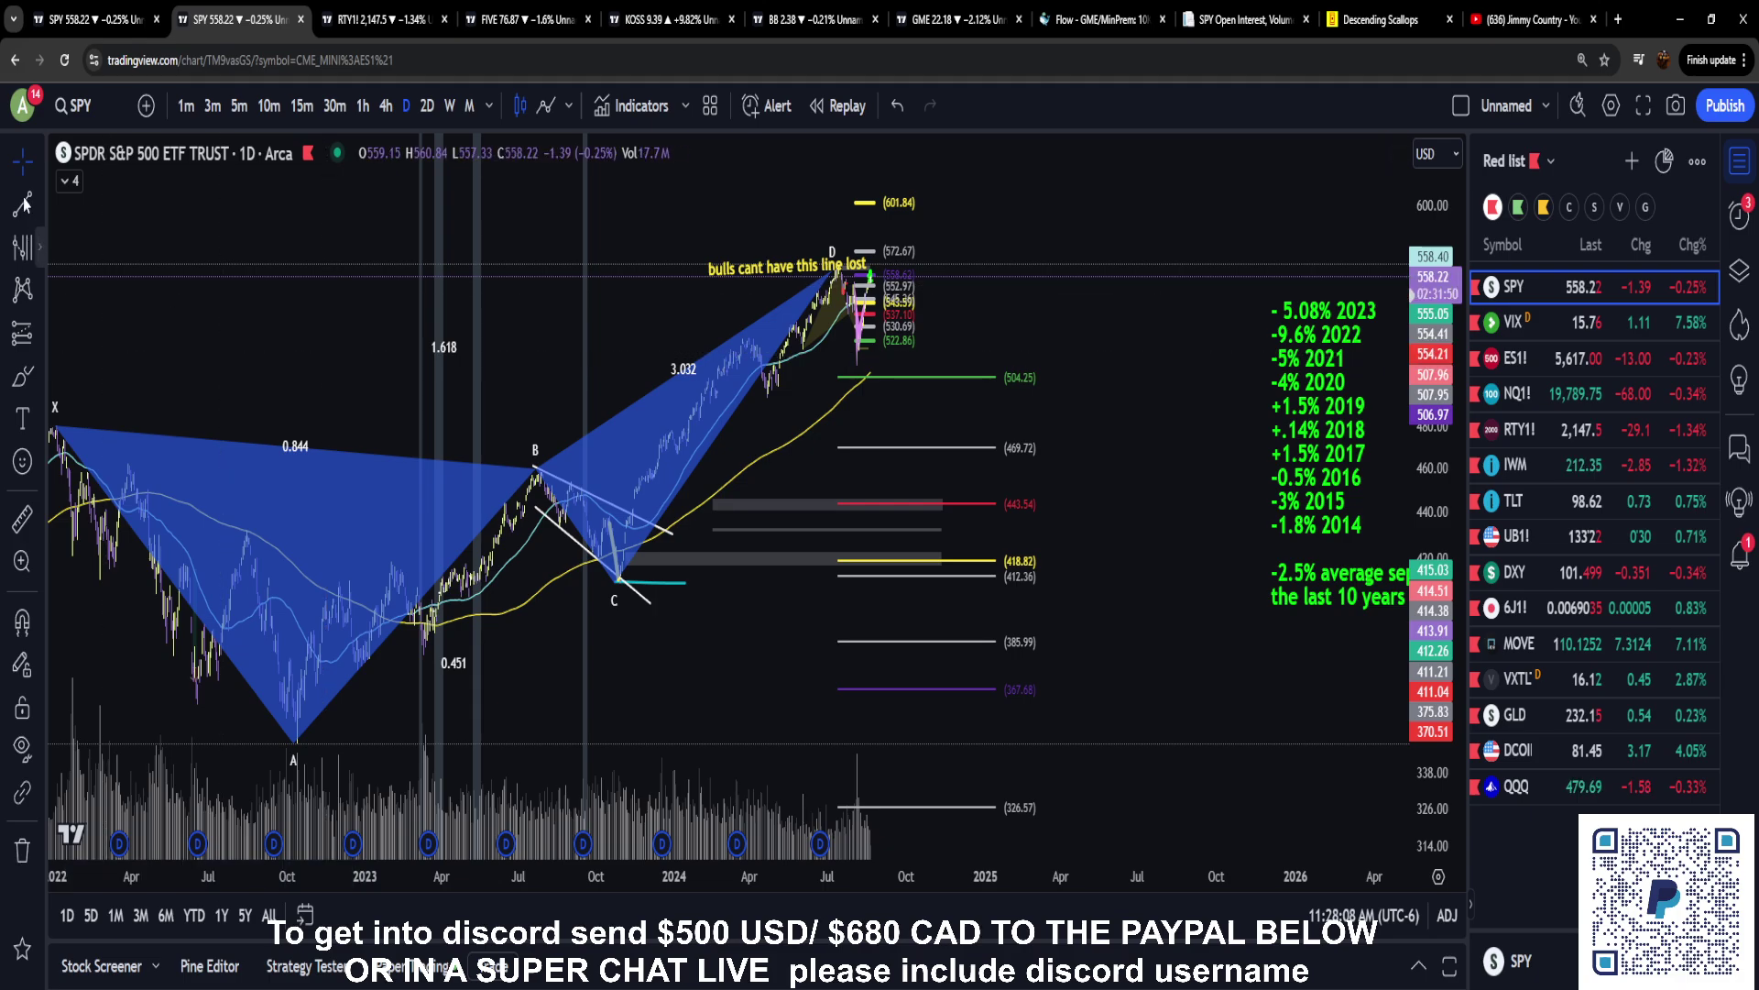
{"action": "left_click", "coordinate": [30, 247]}
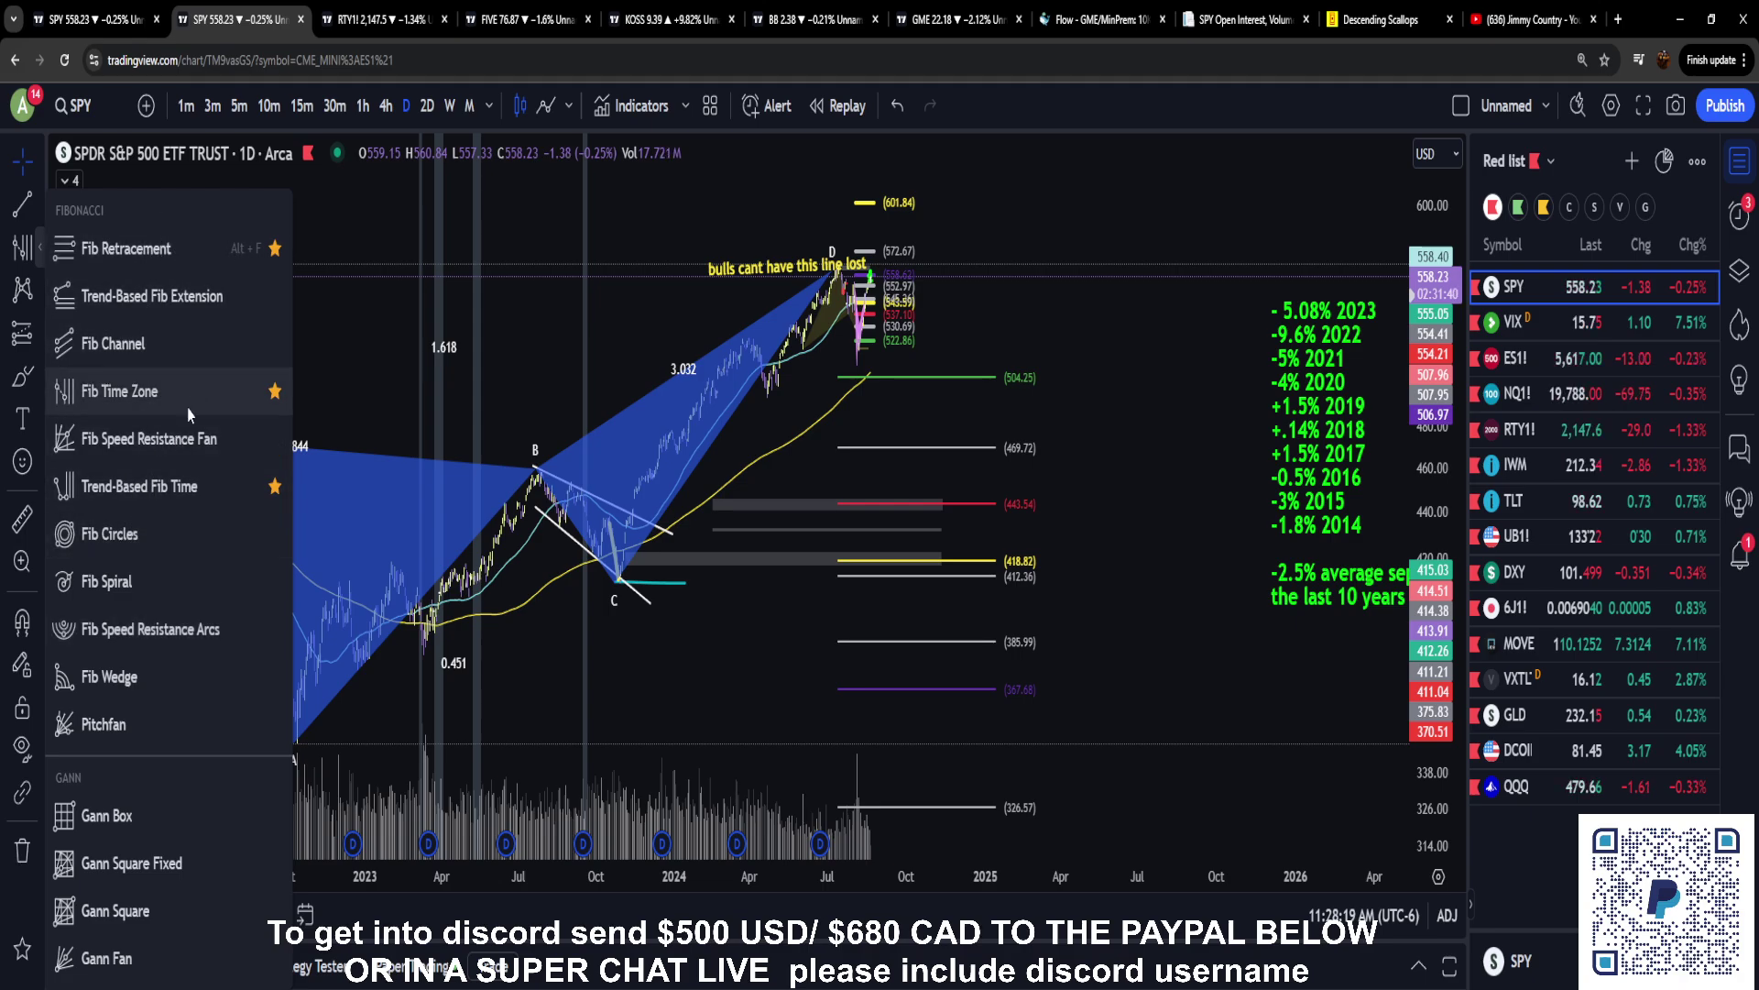
{"action": "left_click", "coordinate": [147, 392]}
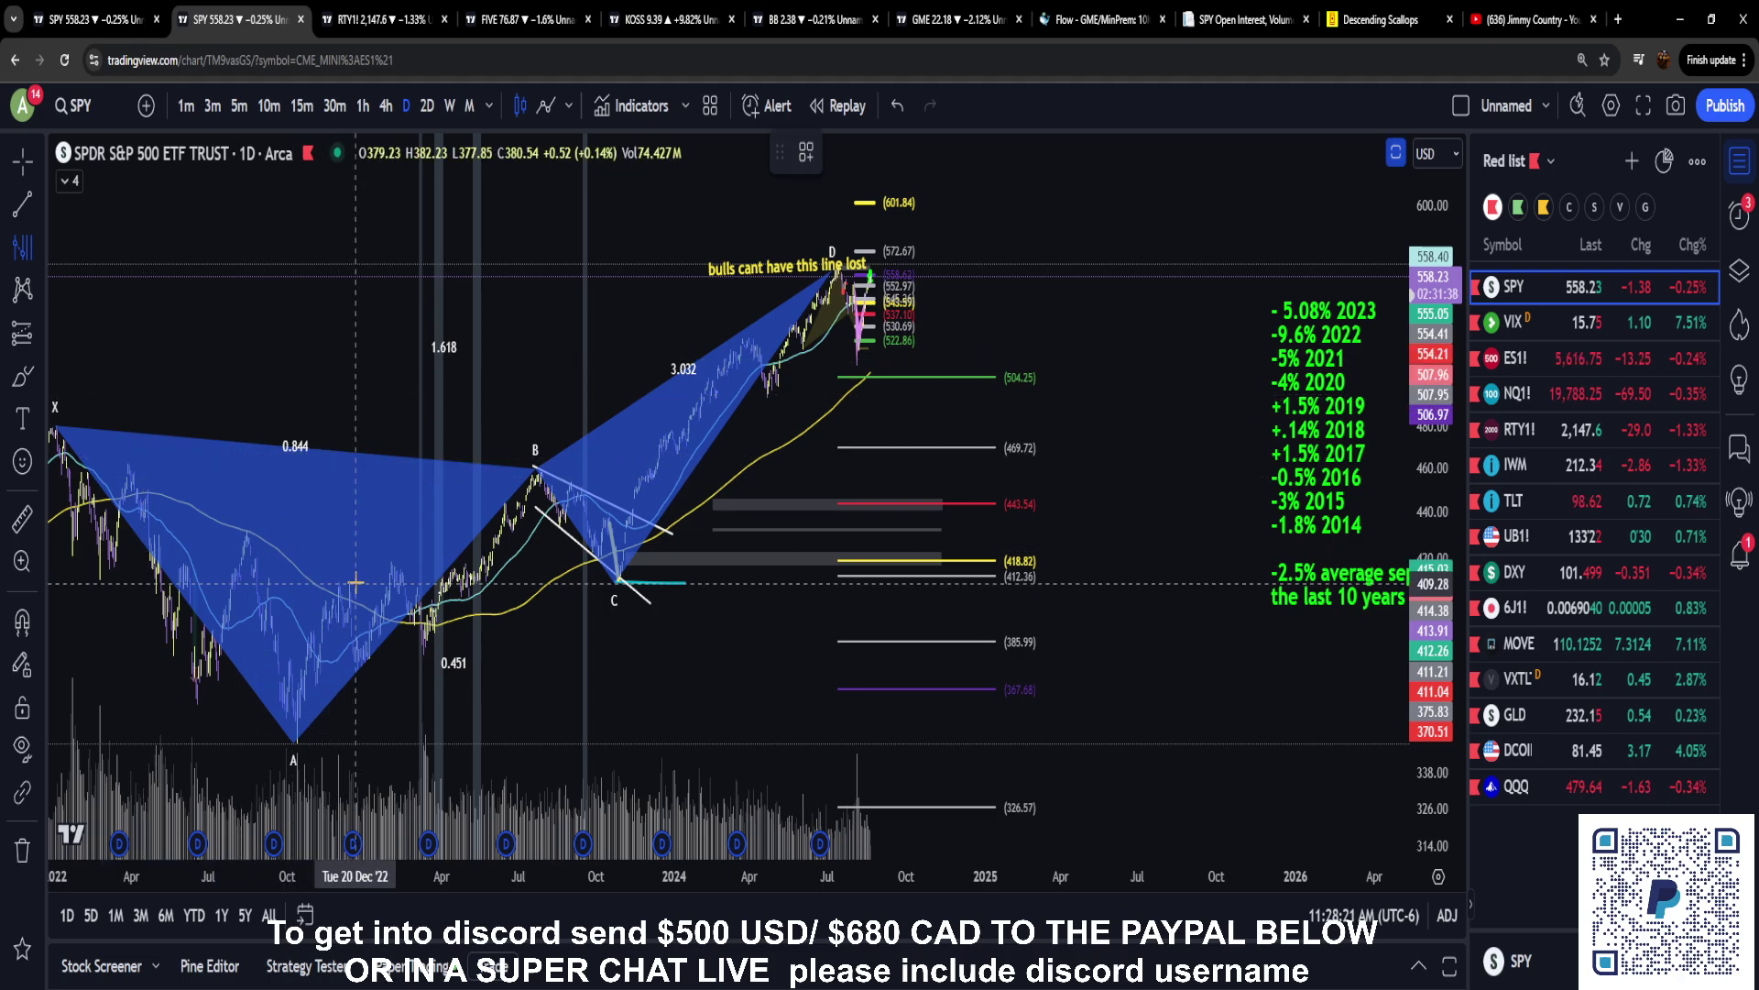
{"action": "key", "text": "Escape"}
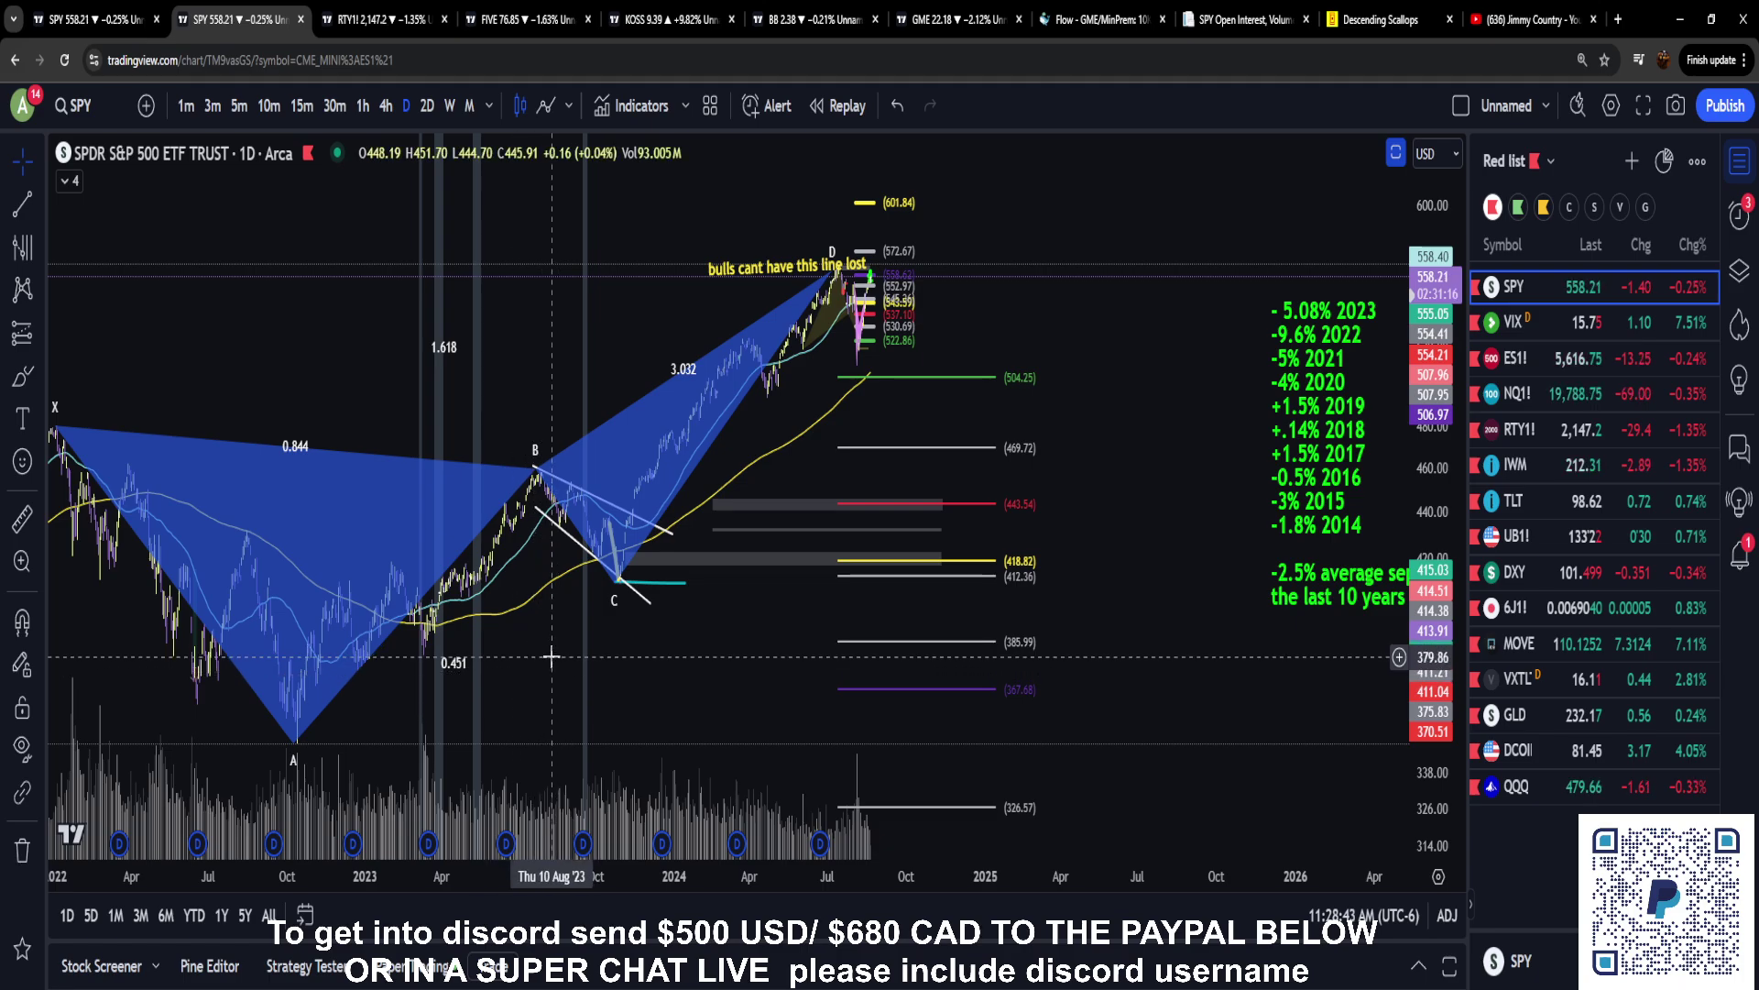
Switch the SPY chart to the weekly interval
{"action": "type", "text": "1W"}
{"action": "key", "text": "Return"}
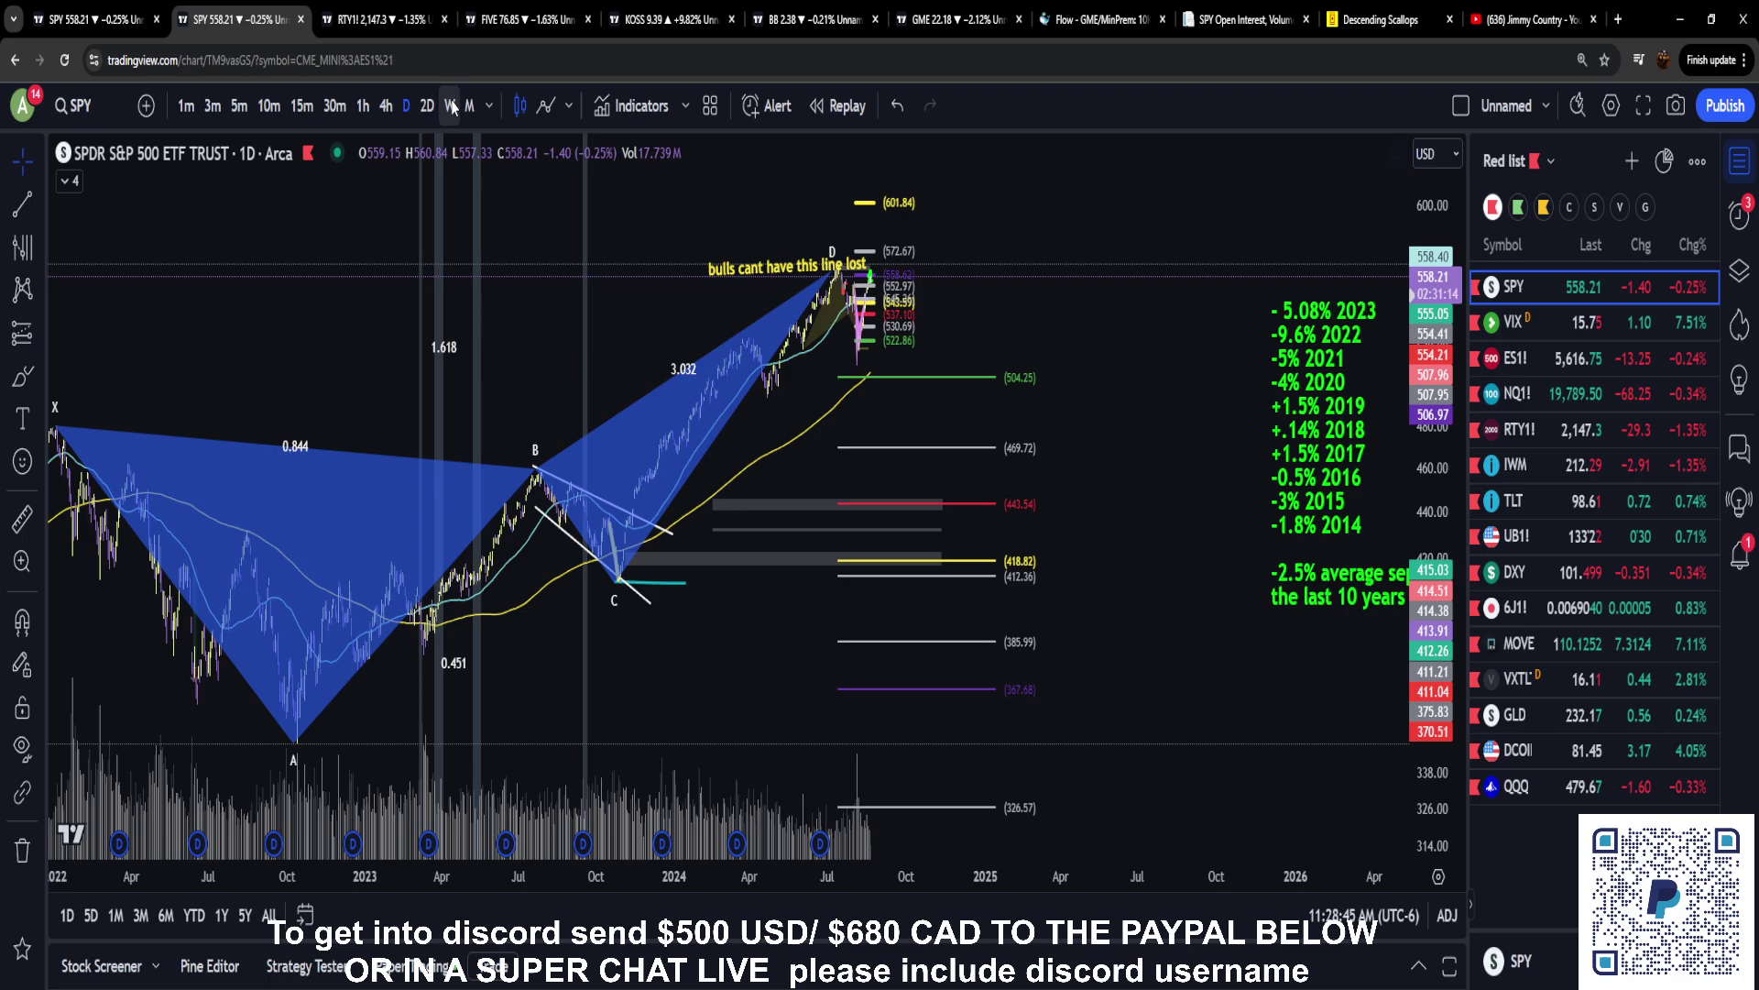
{"action": "scroll", "coordinate": [683, 555], "scroll_direction": "up", "scroll_amount": 5}
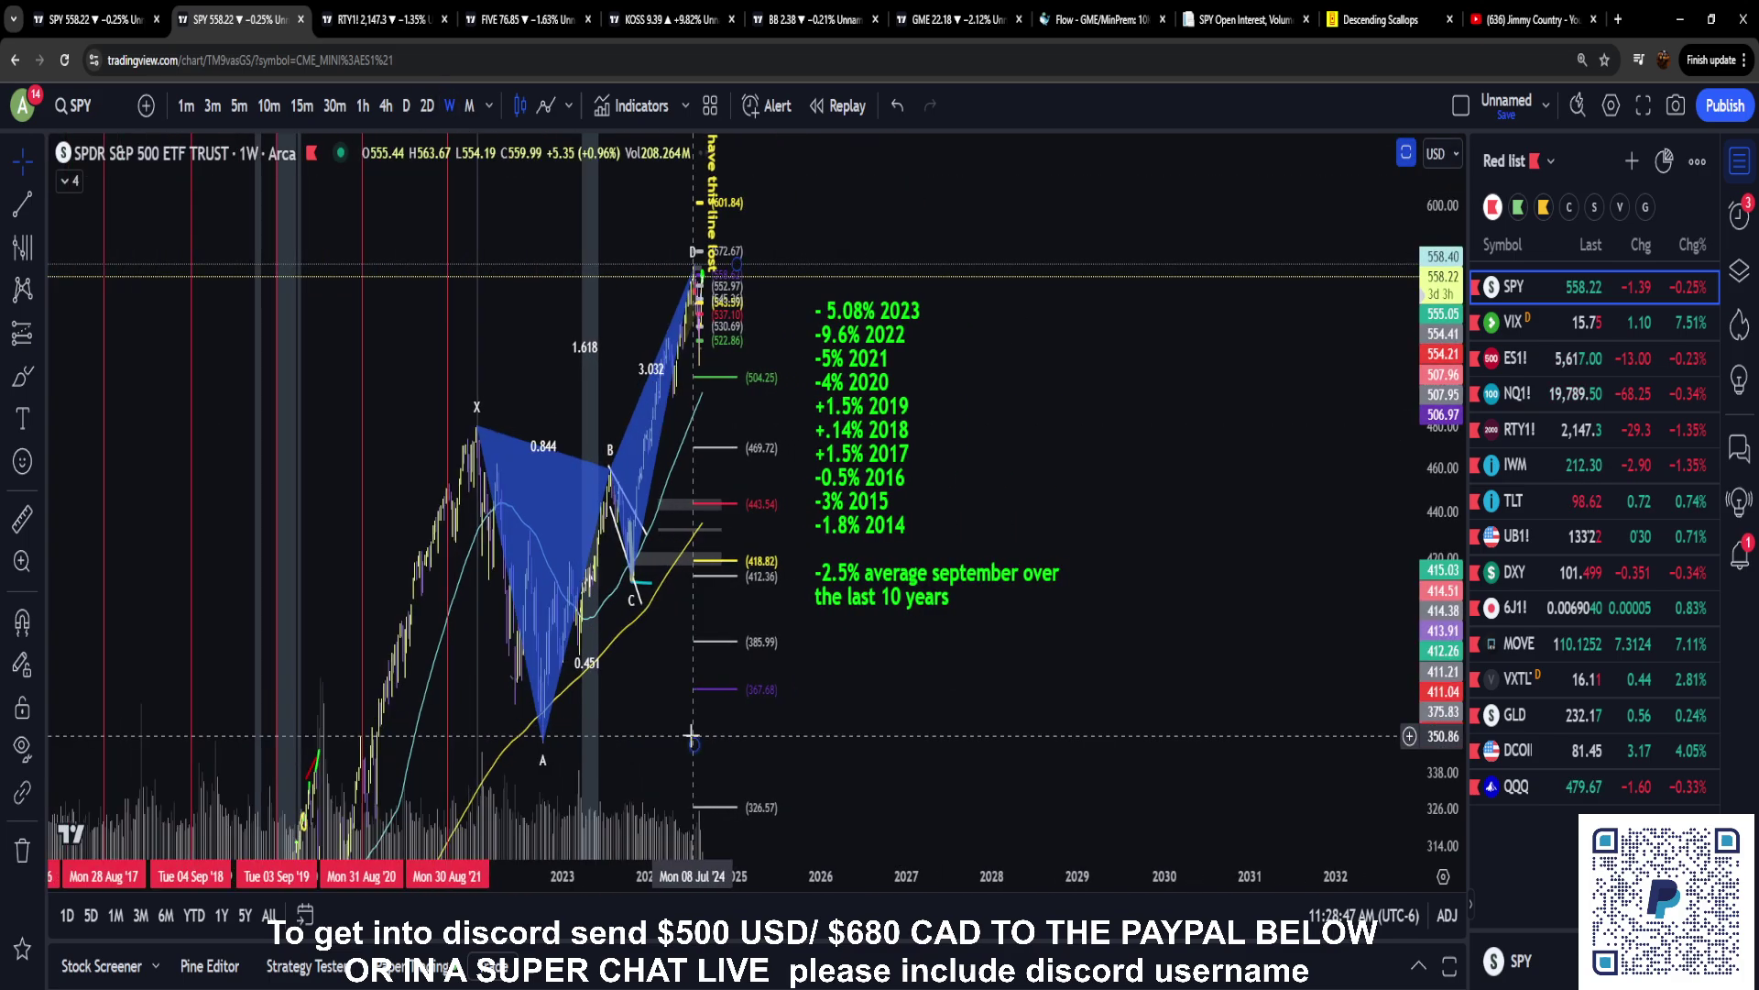
{"action": "left_click_drag", "start_coordinate": [476, 679], "coordinate": [520, 696]}
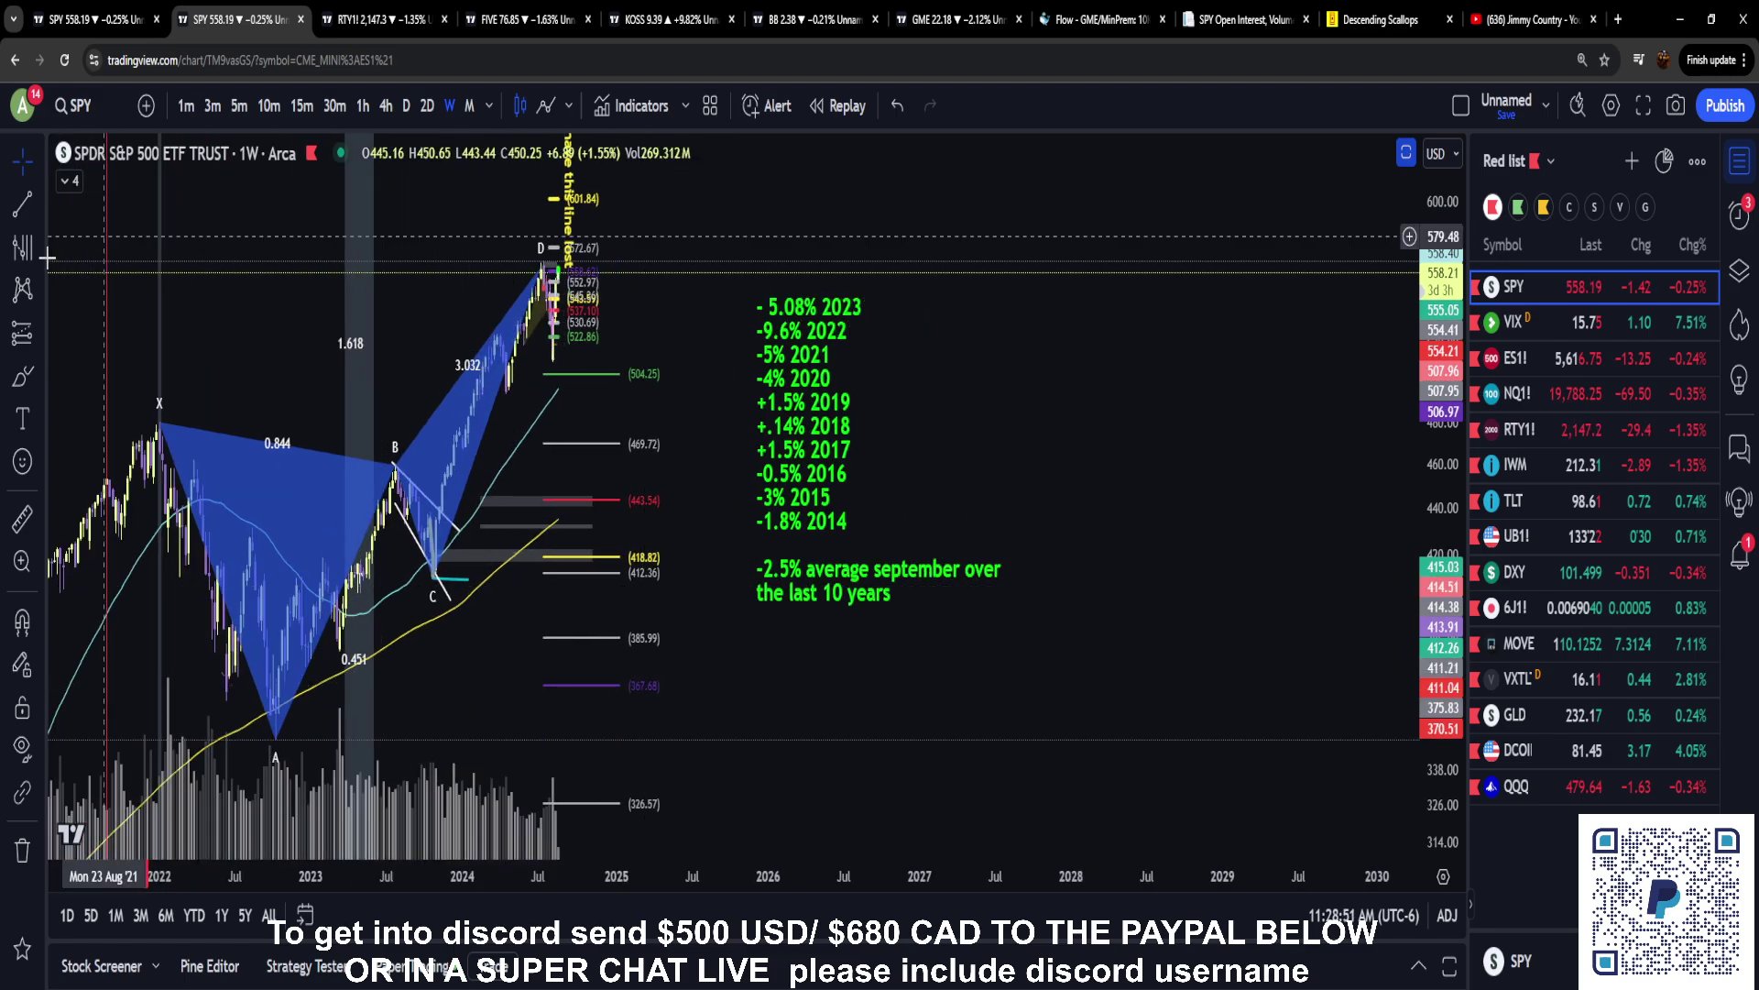
Draw a Fib Time Zone on the weekly SPY chart from the February 2020 peak to the 23 March 2020 candle
{"action": "left_click", "coordinate": [40, 254]}
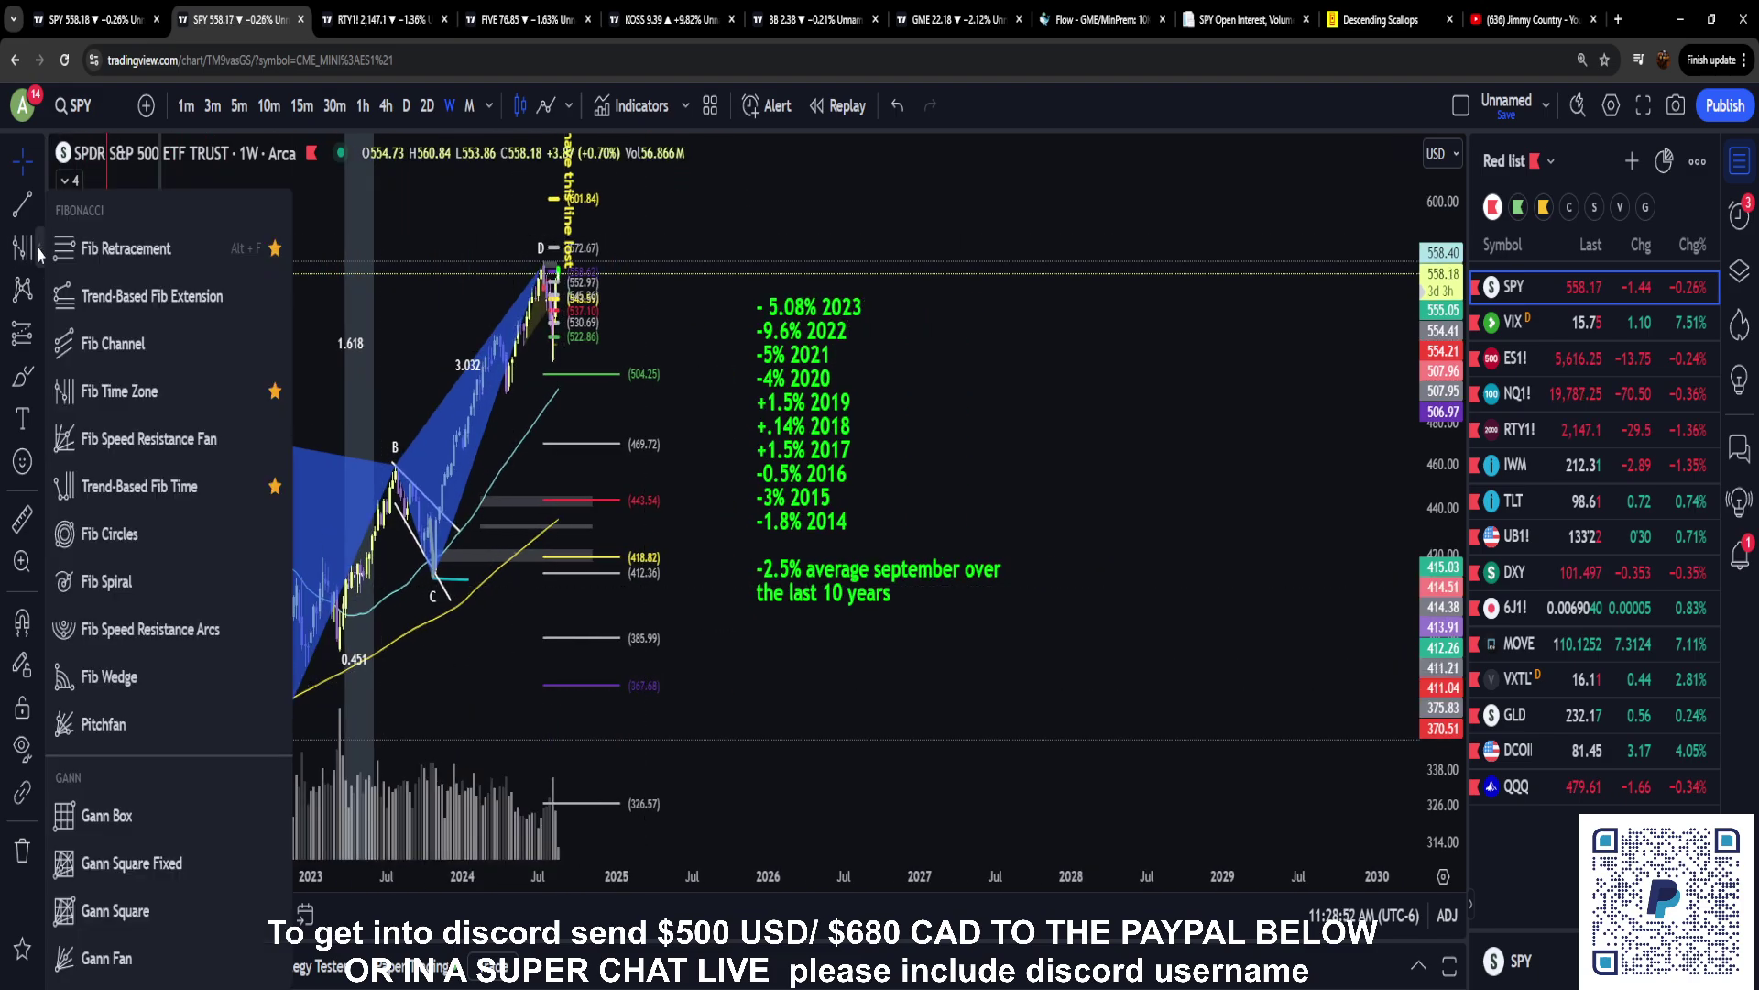
{"action": "left_click", "coordinate": [165, 409]}
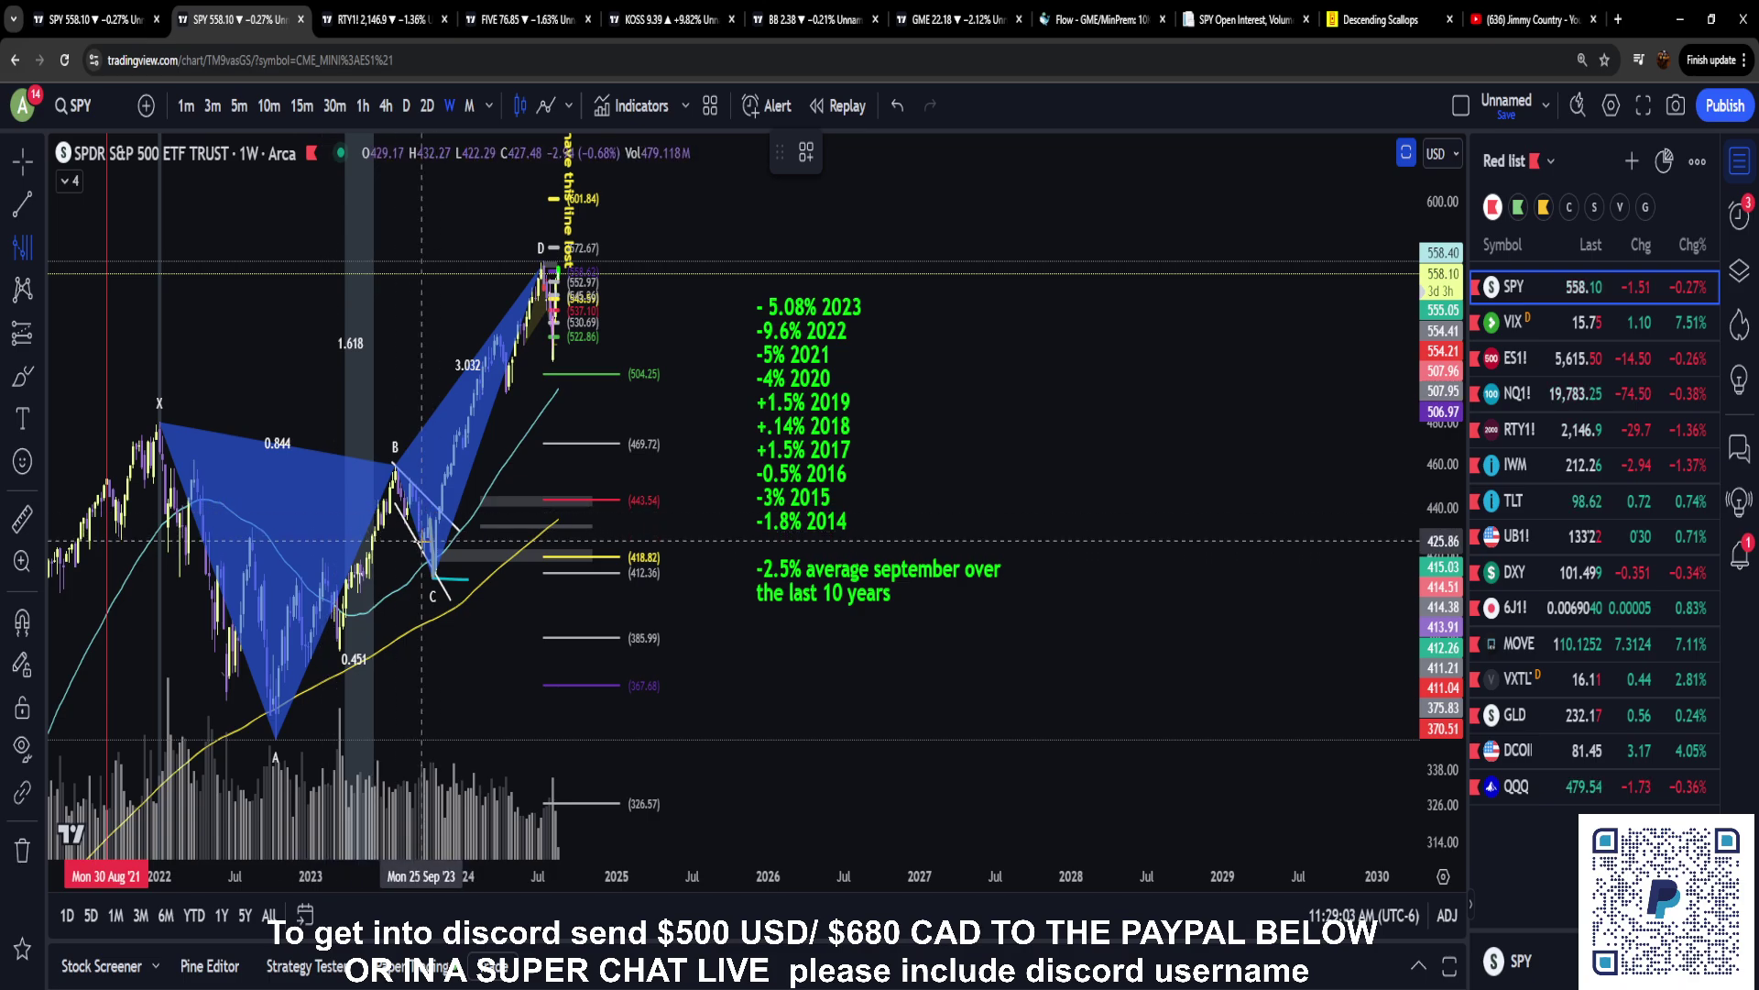
{"action": "scroll", "coordinate": [304, 703], "scroll_direction": "down", "scroll_amount": 2}
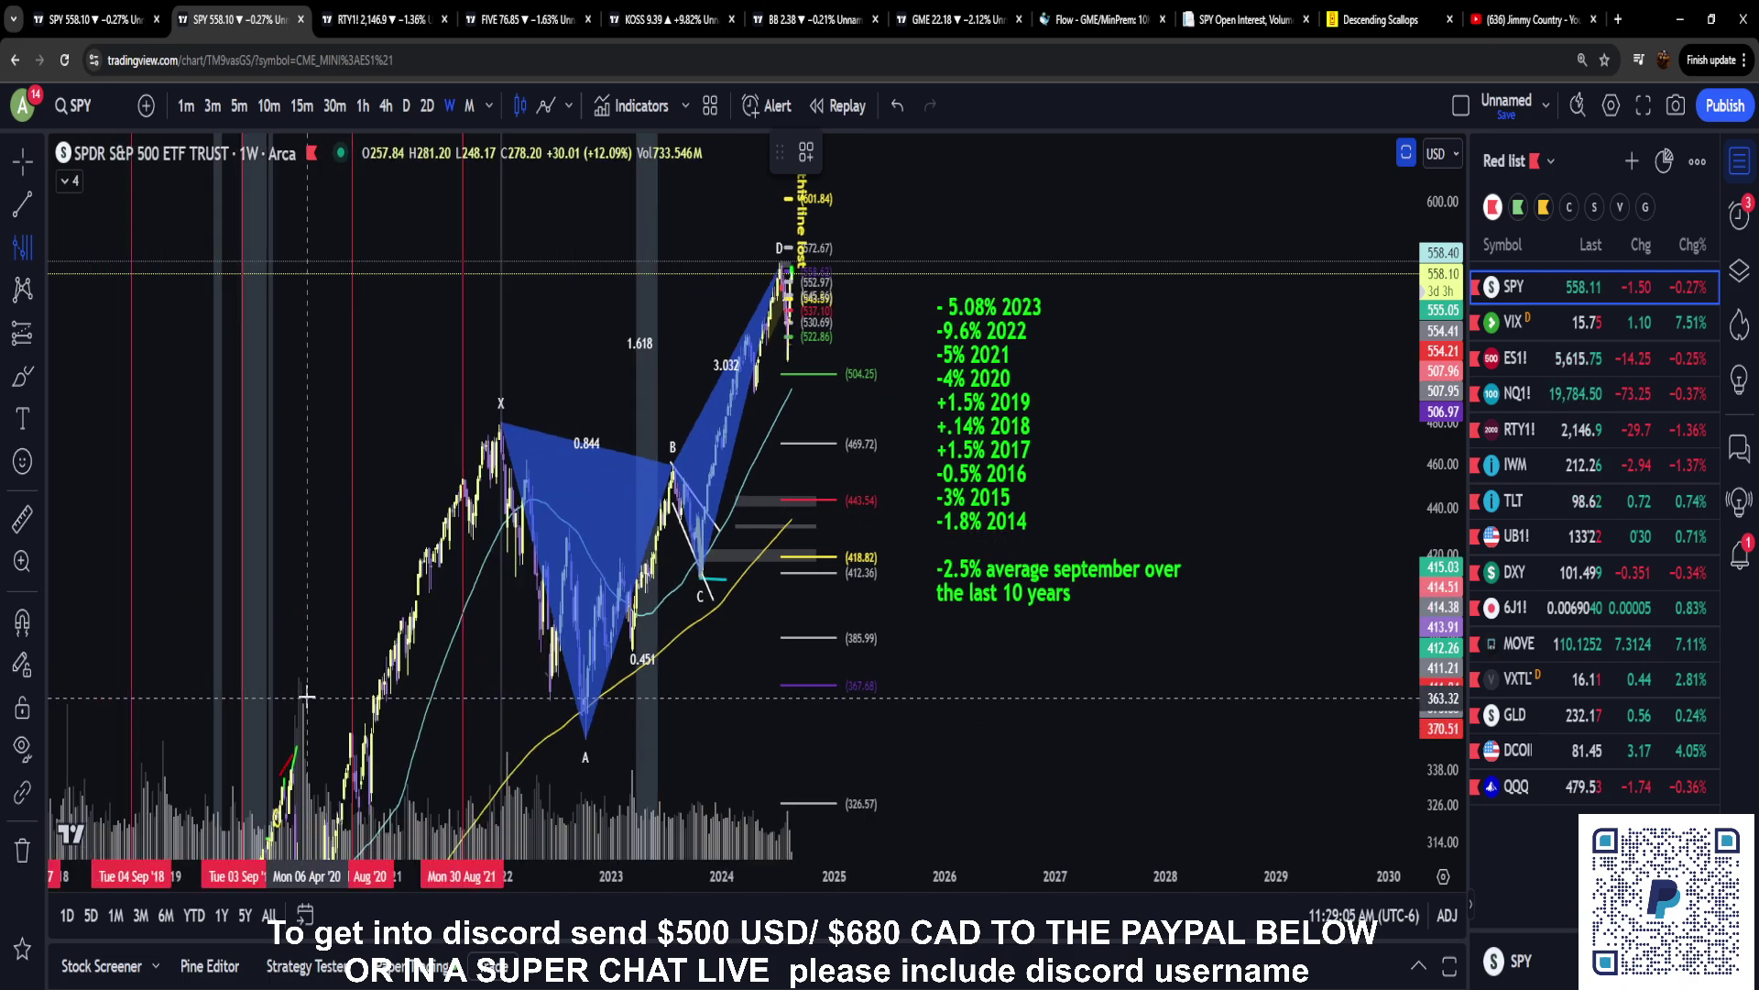
{"action": "left_click_drag", "start_coordinate": [495, 709], "coordinate": [787, 642]}
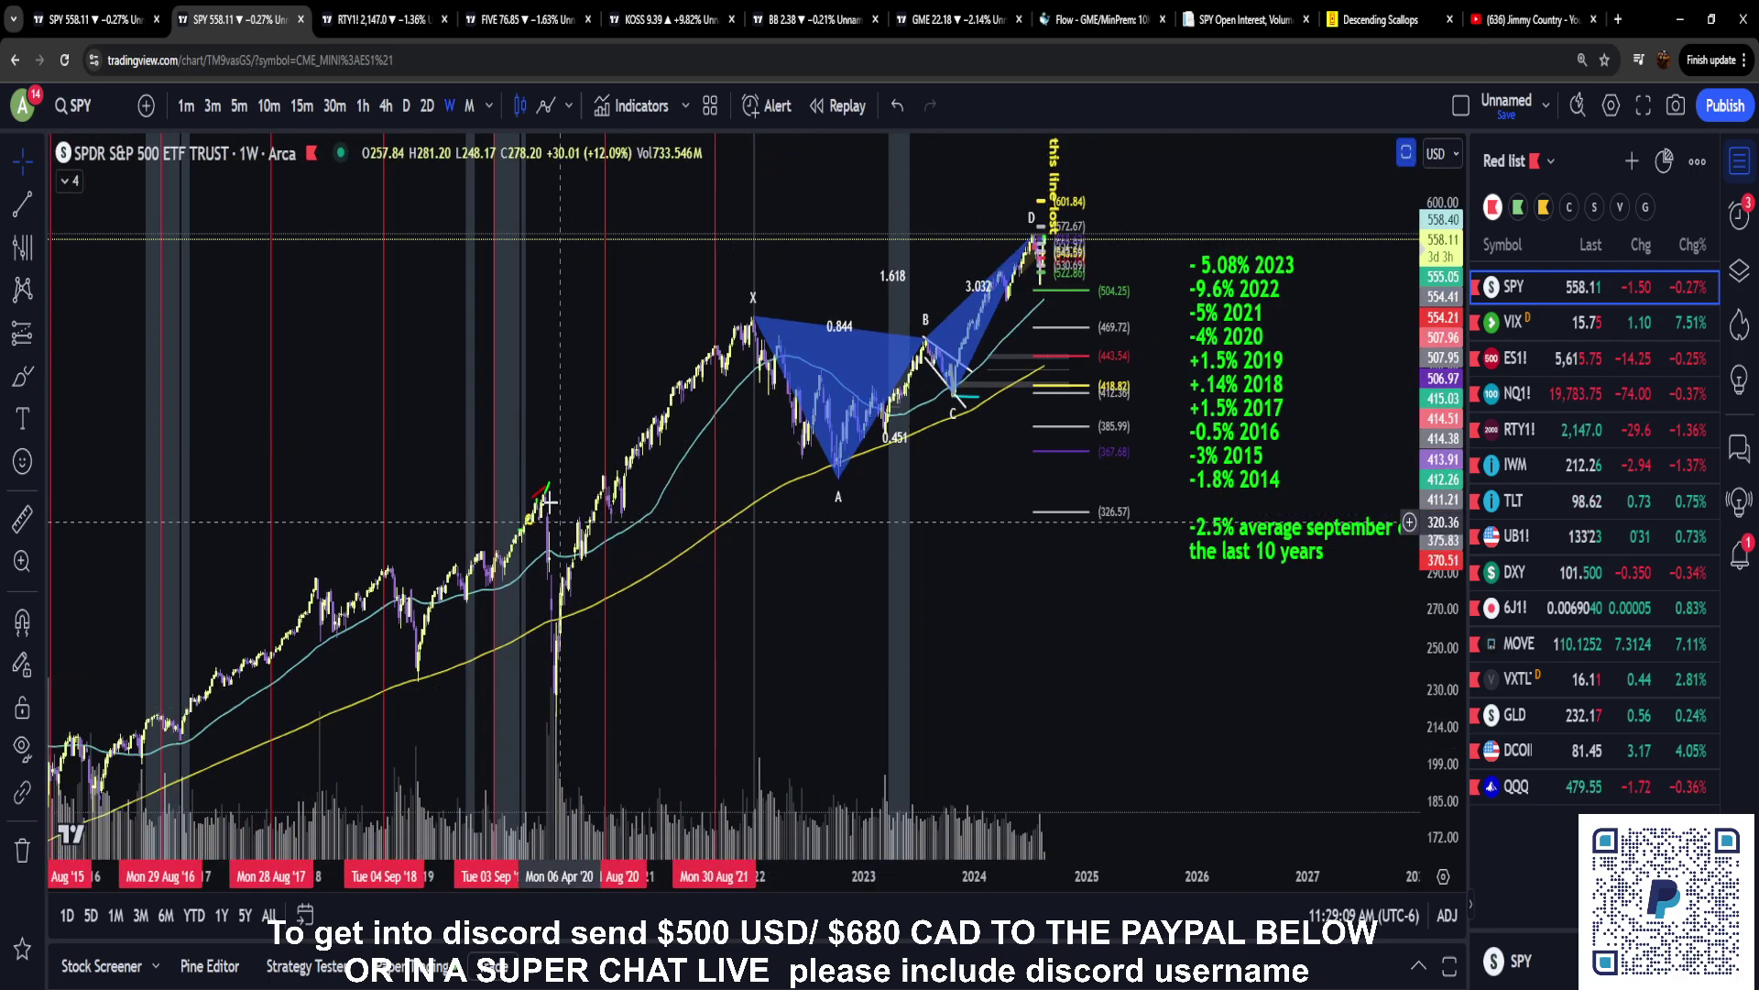
{"action": "left_click_drag", "start_coordinate": [544, 508], "coordinate": [527, 446]}
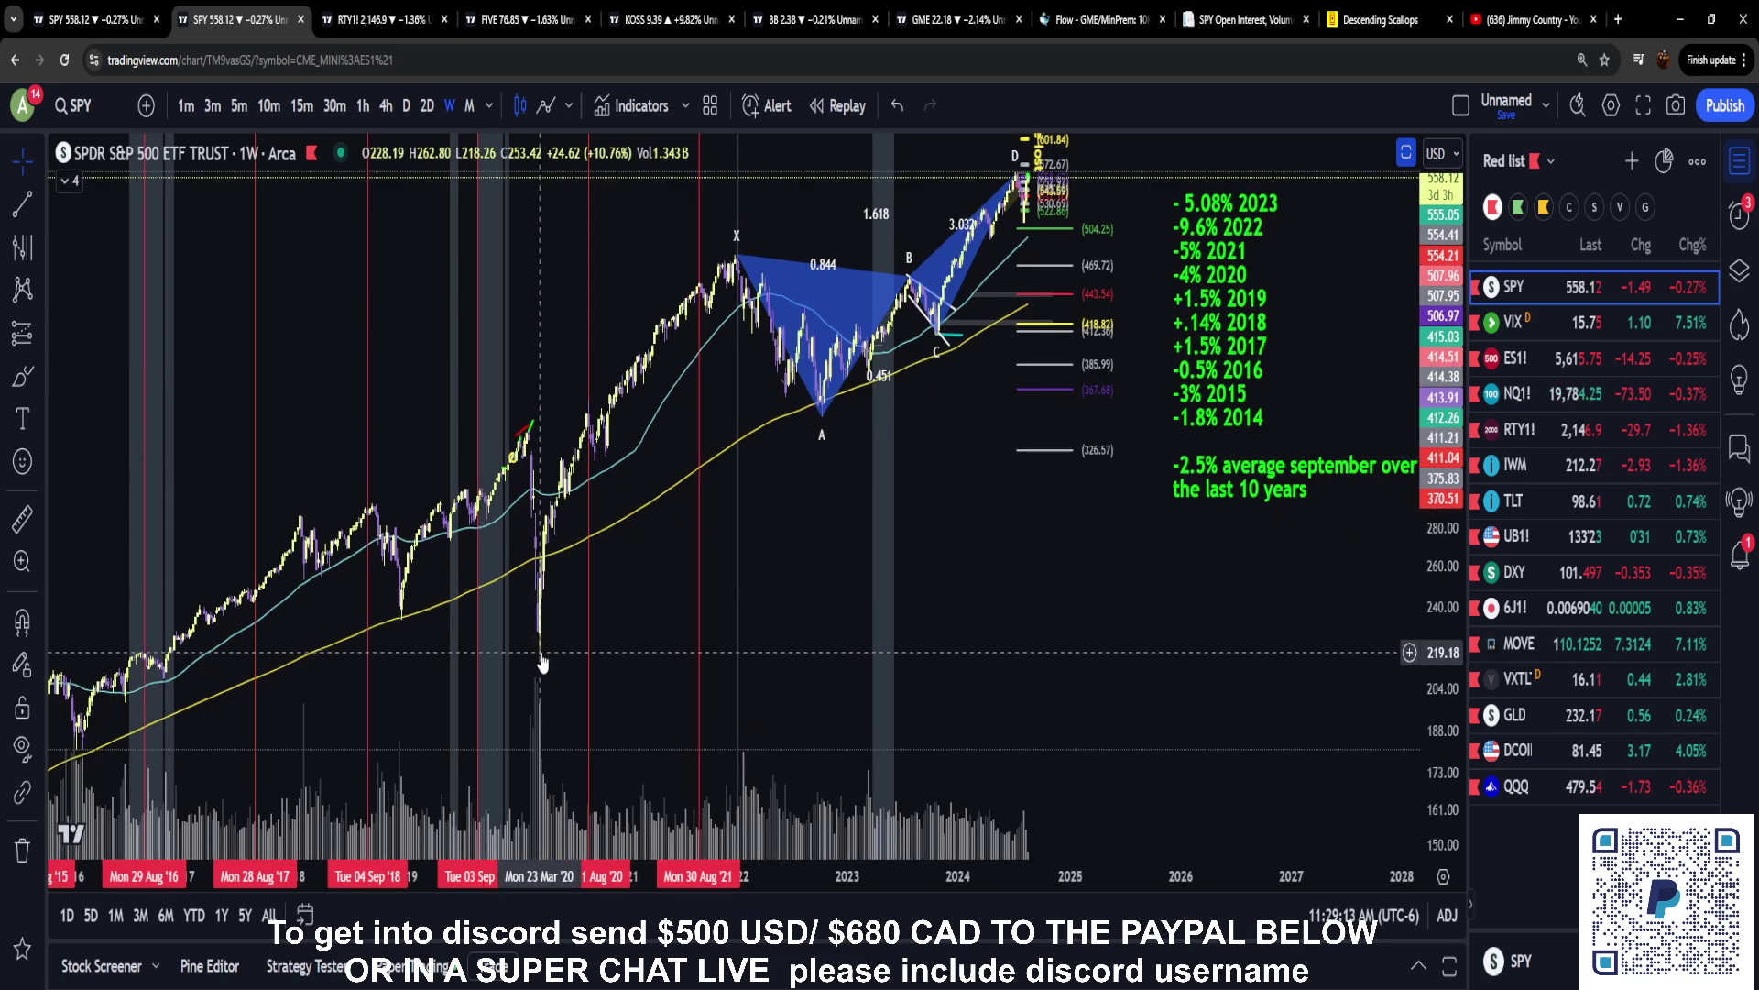
{"action": "left_click", "coordinate": [22, 248]}
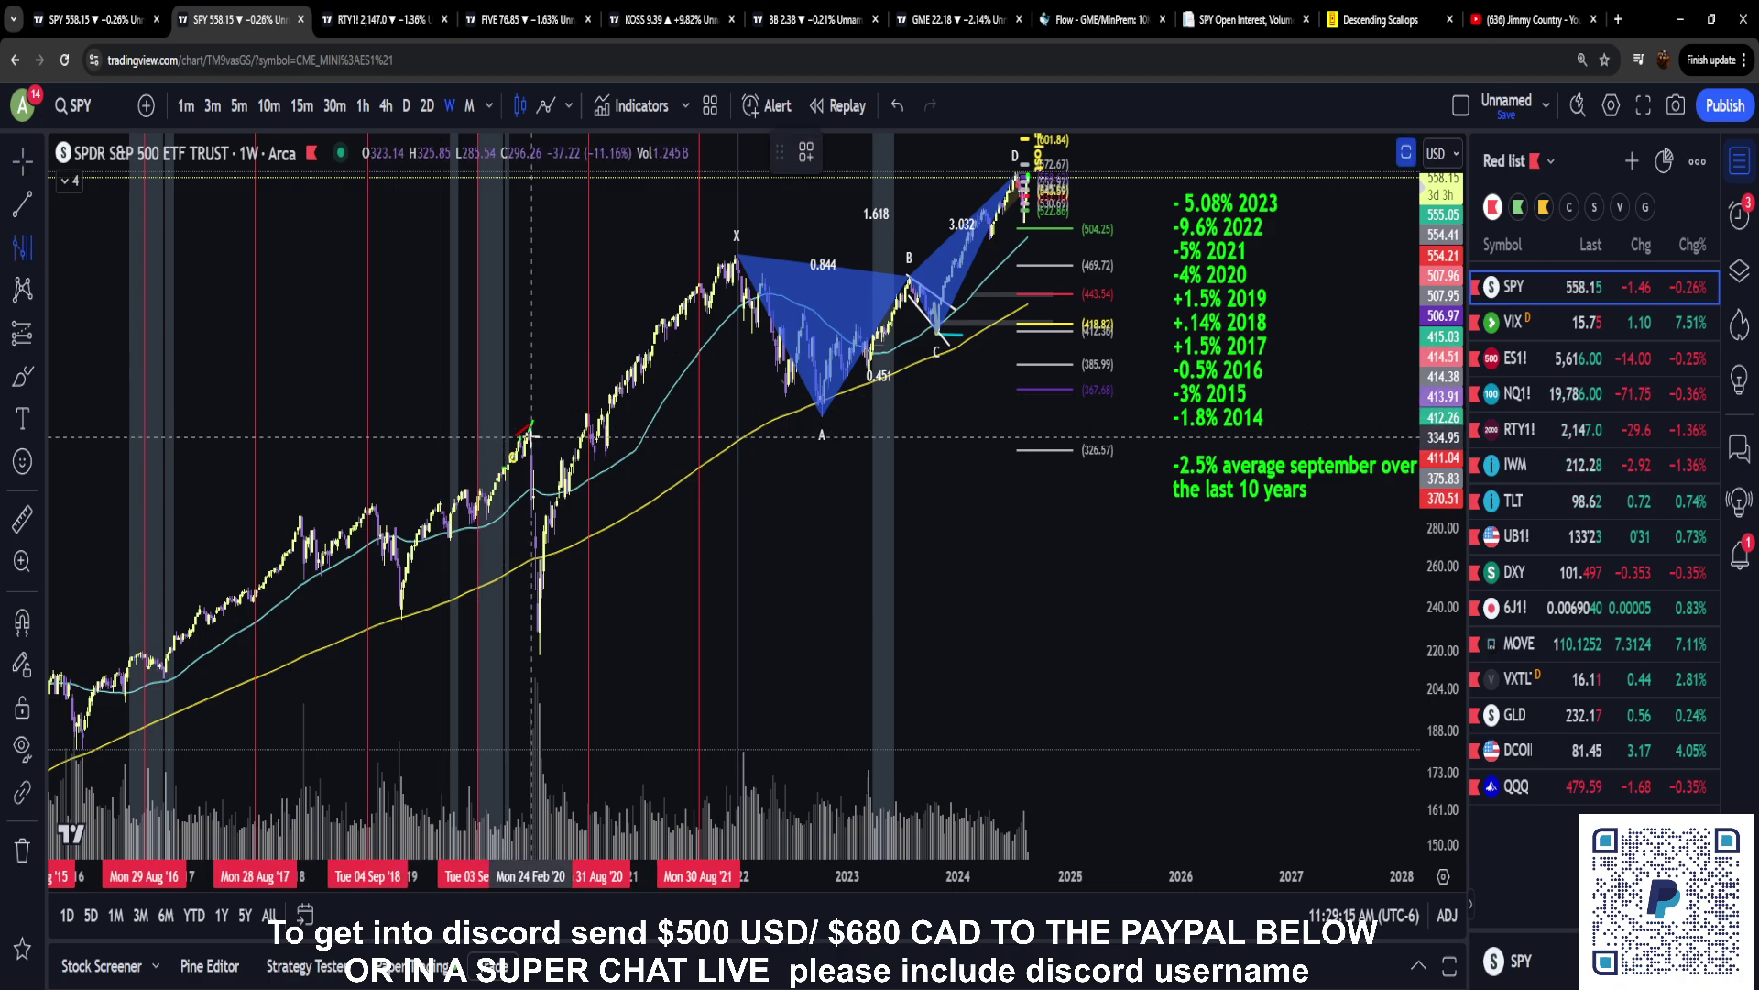
{"action": "left_click", "coordinate": [540, 533]}
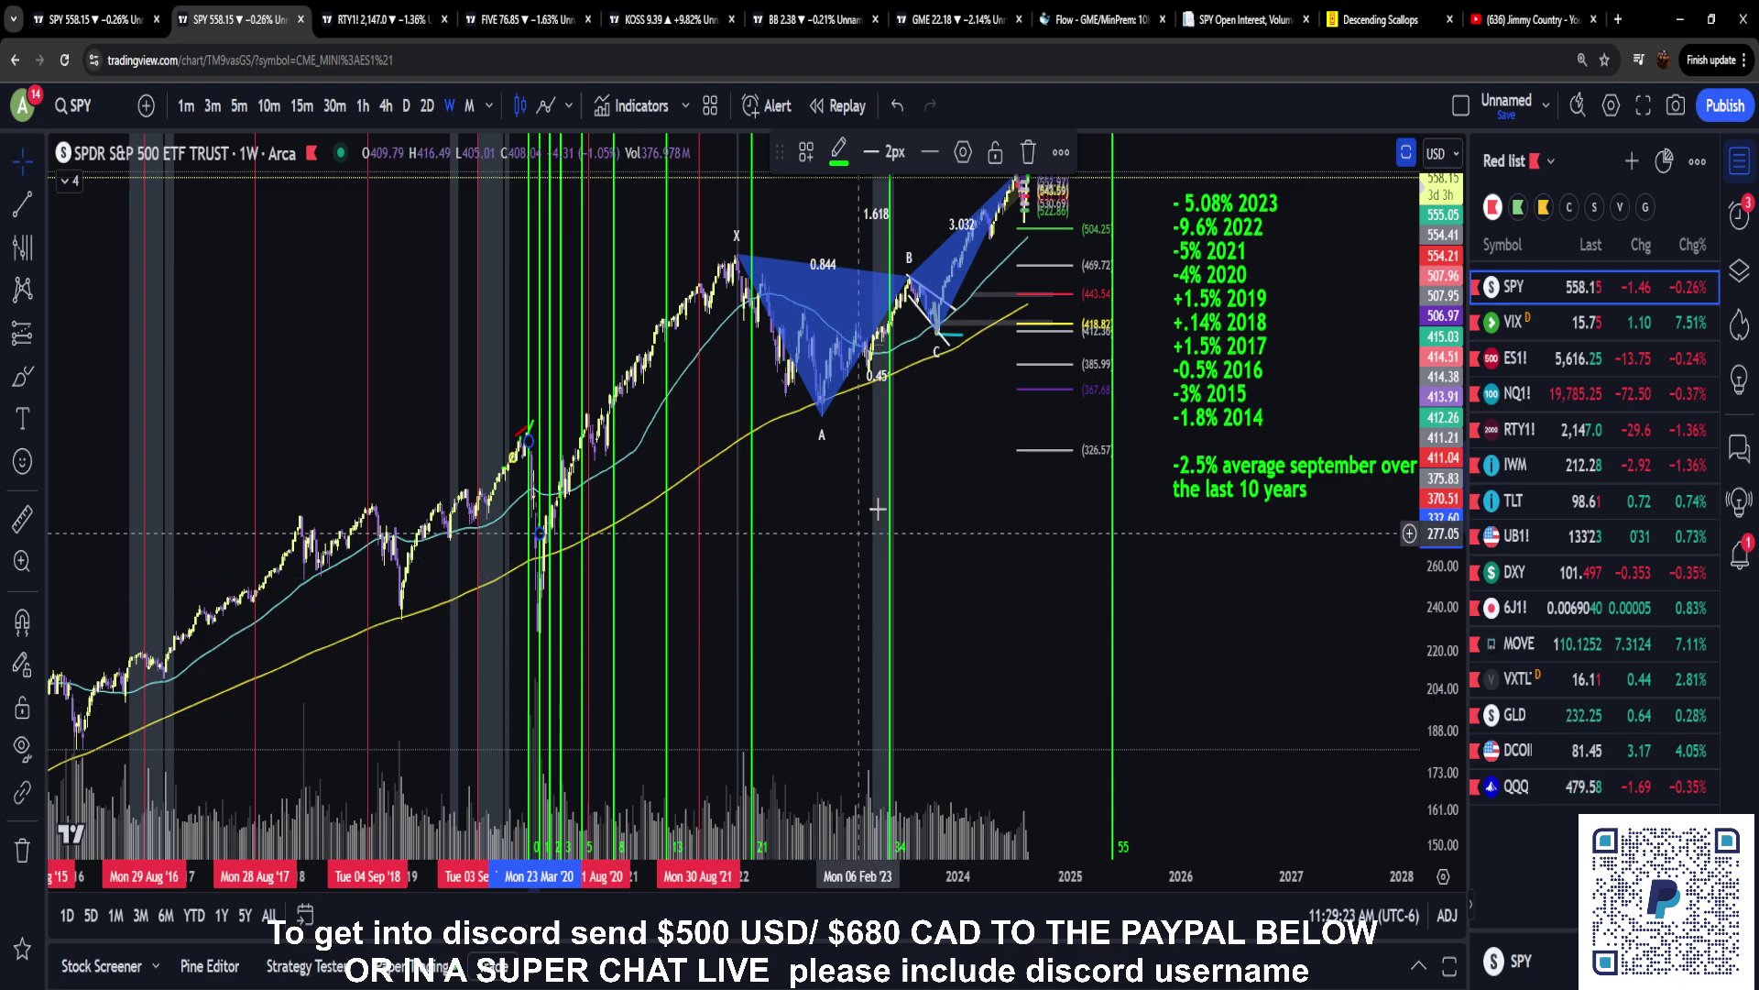
{"action": "left_click_drag", "start_coordinate": [939, 456], "coordinate": [898, 533]}
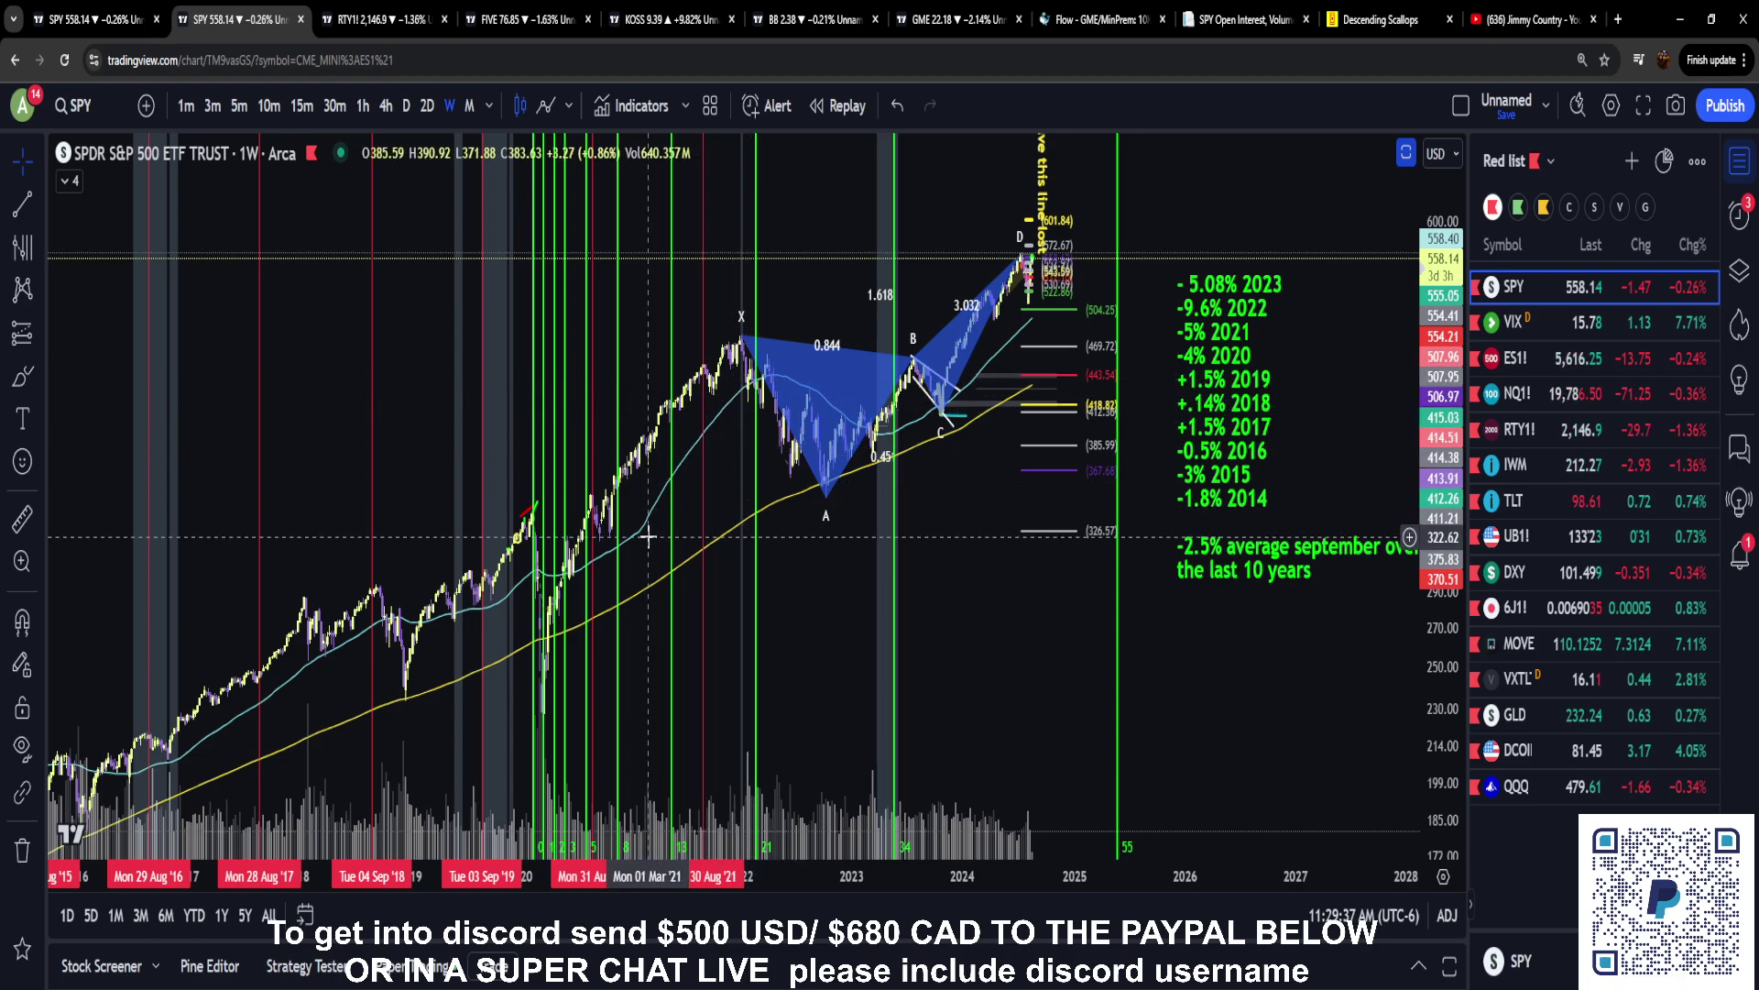
Switch SPY to the daily interval and move the Fib Time Zone's starting anchor onto the 19 February 2020 peak
{"action": "left_click", "coordinate": [408, 107]}
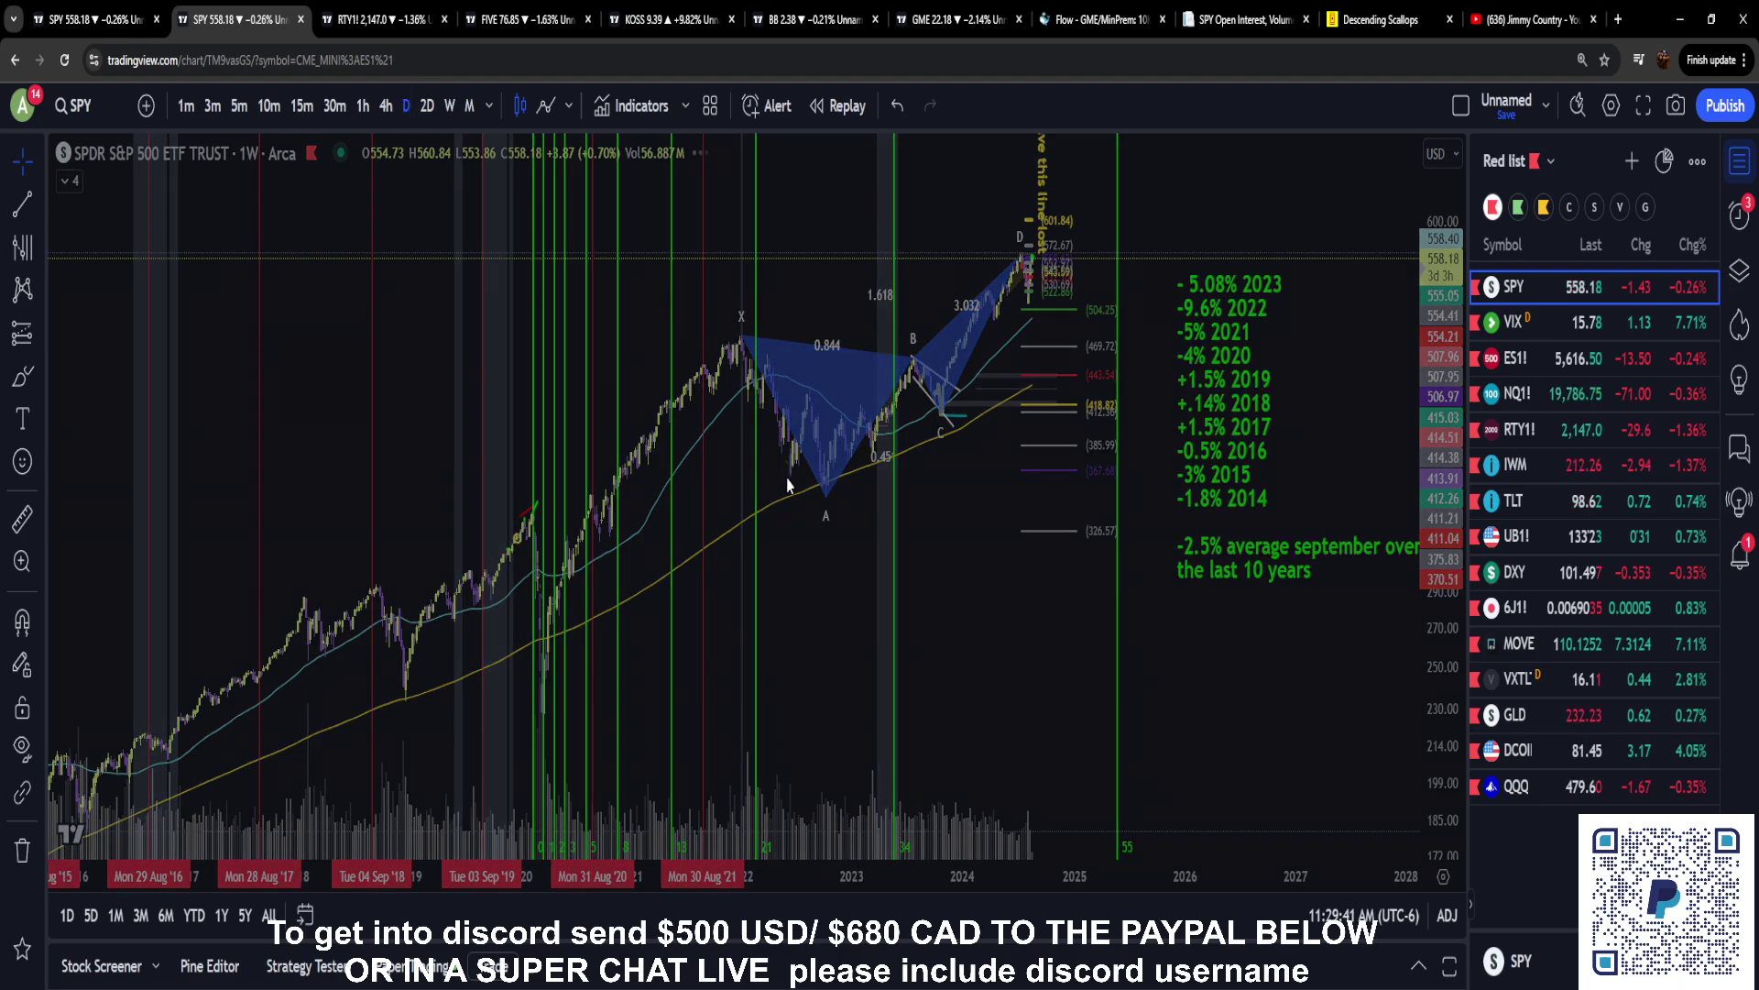
{"action": "scroll", "coordinate": [751, 612], "scroll_direction": "up", "scroll_amount": 5}
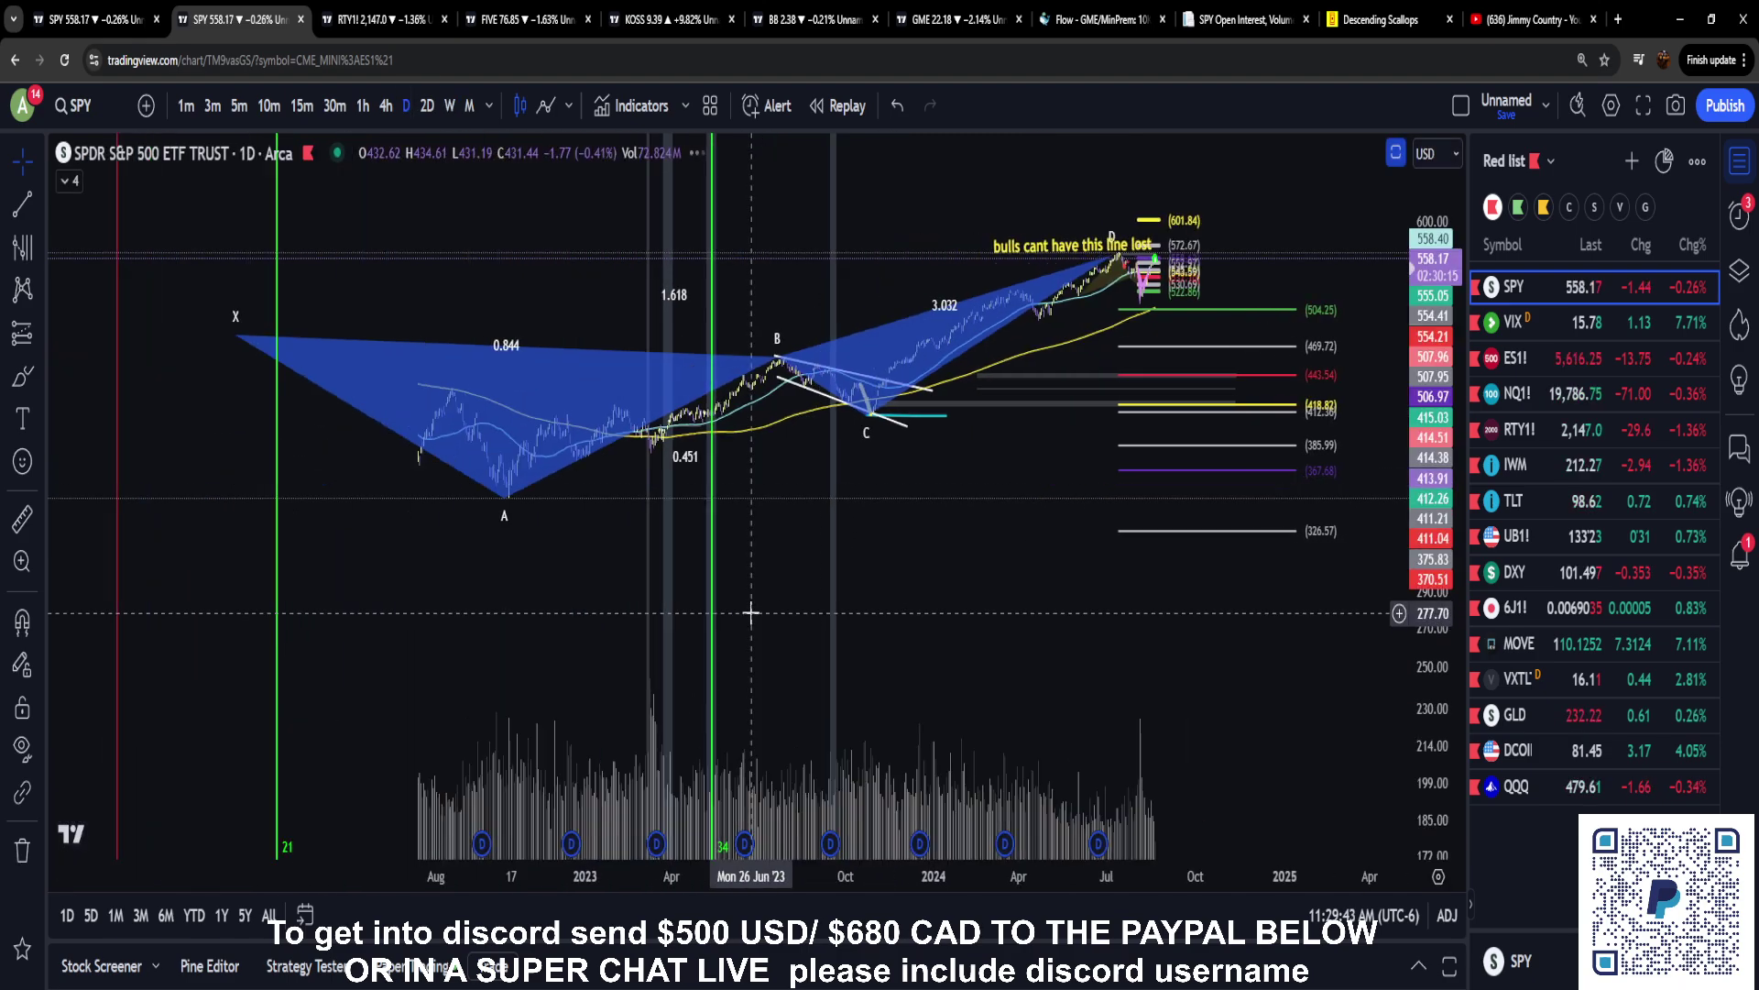
{"action": "scroll", "coordinate": [752, 612], "scroll_direction": "down", "scroll_amount": 4}
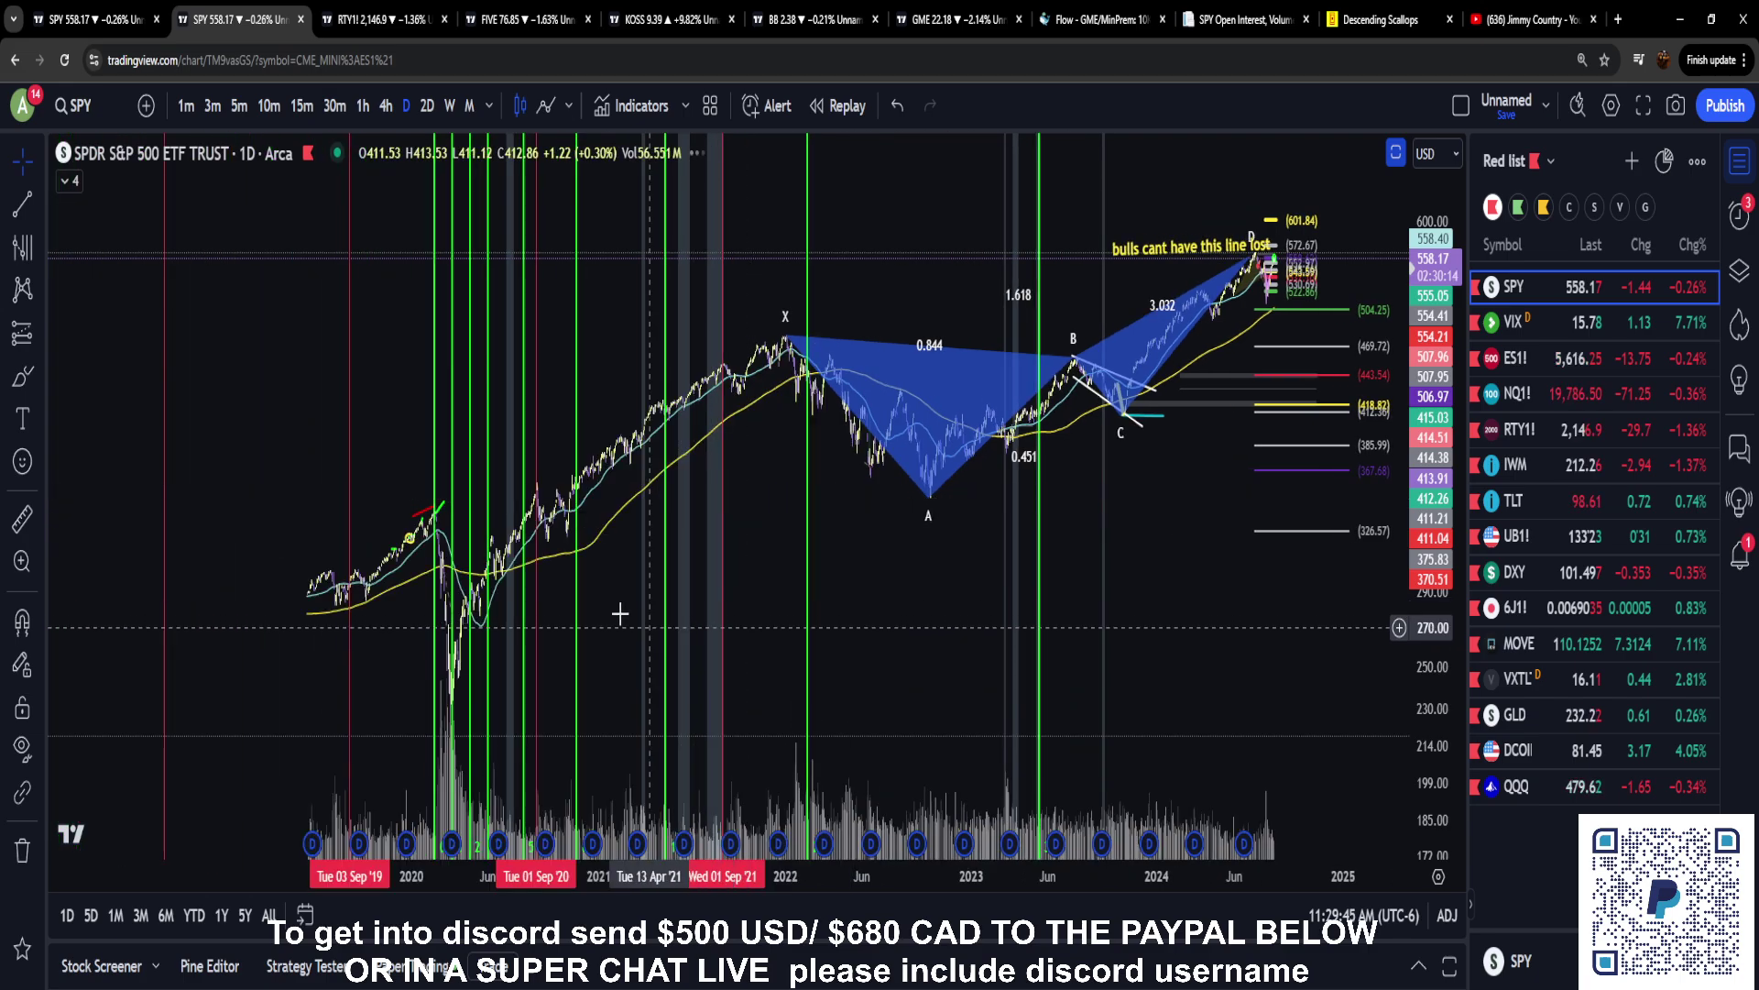
{"action": "left_click_drag", "start_coordinate": [857, 513], "coordinate": [1362, 442]}
{"action": "scroll", "coordinate": [1186, 530], "scroll_direction": "up", "scroll_amount": 5}
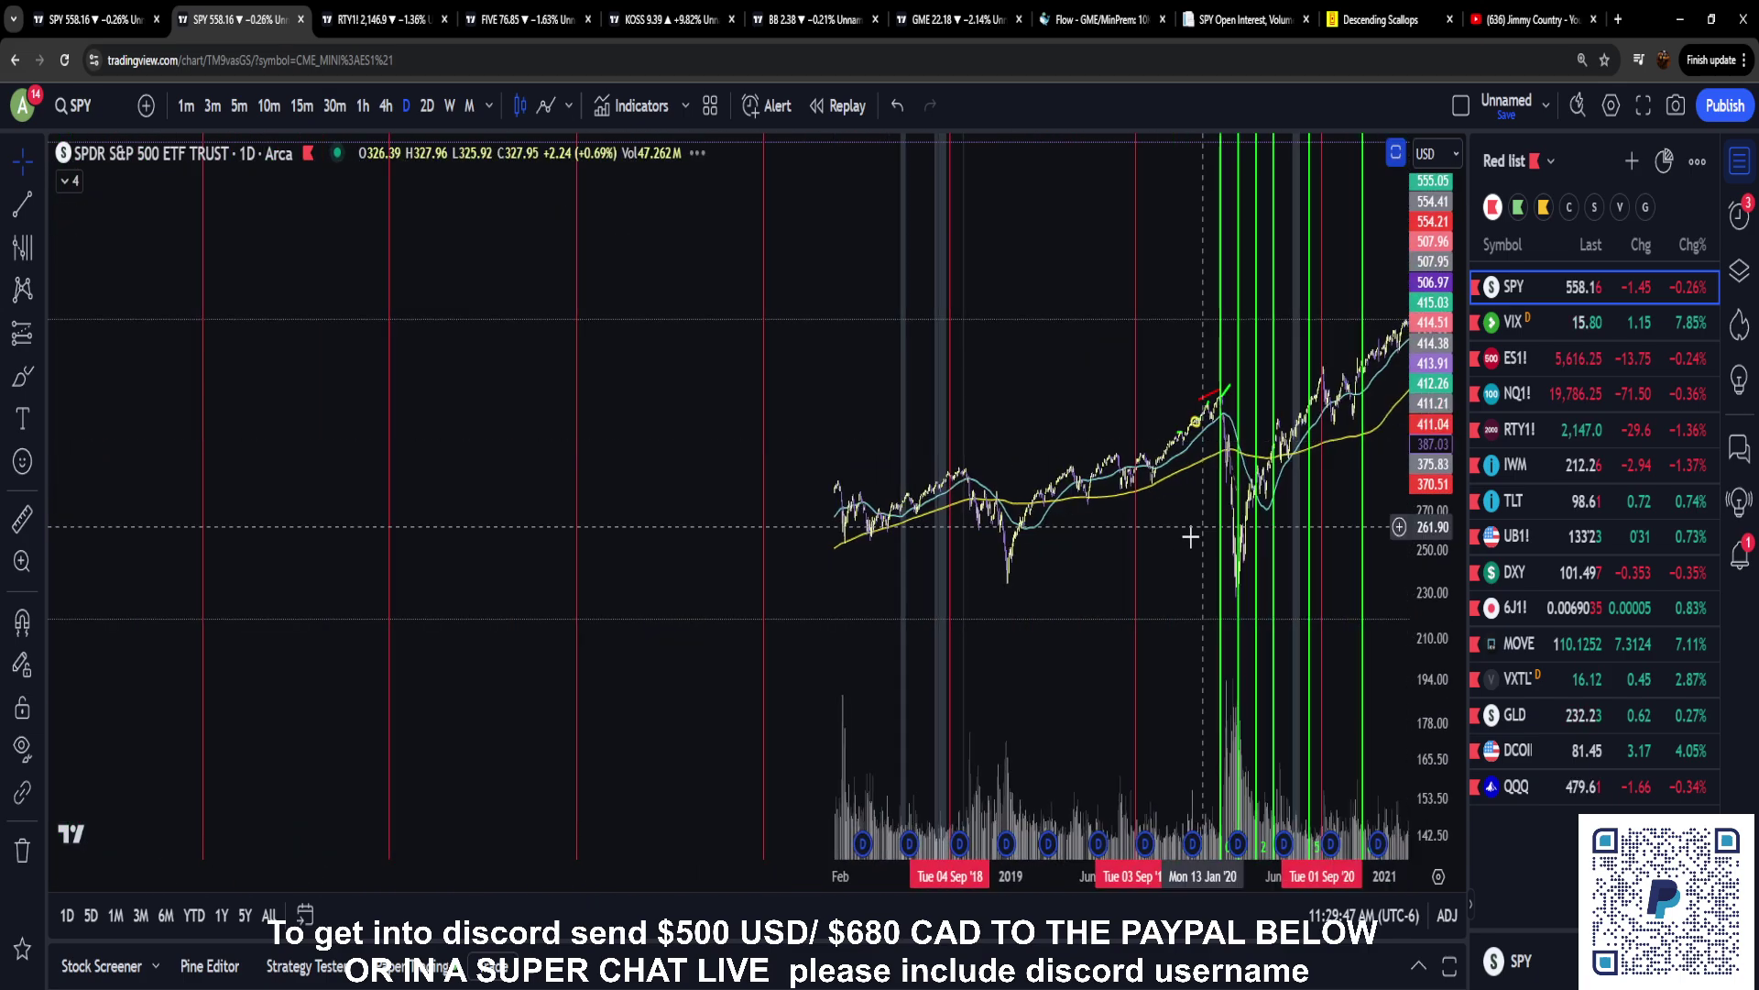
{"action": "scroll", "coordinate": [990, 630], "scroll_direction": "up", "scroll_amount": 4}
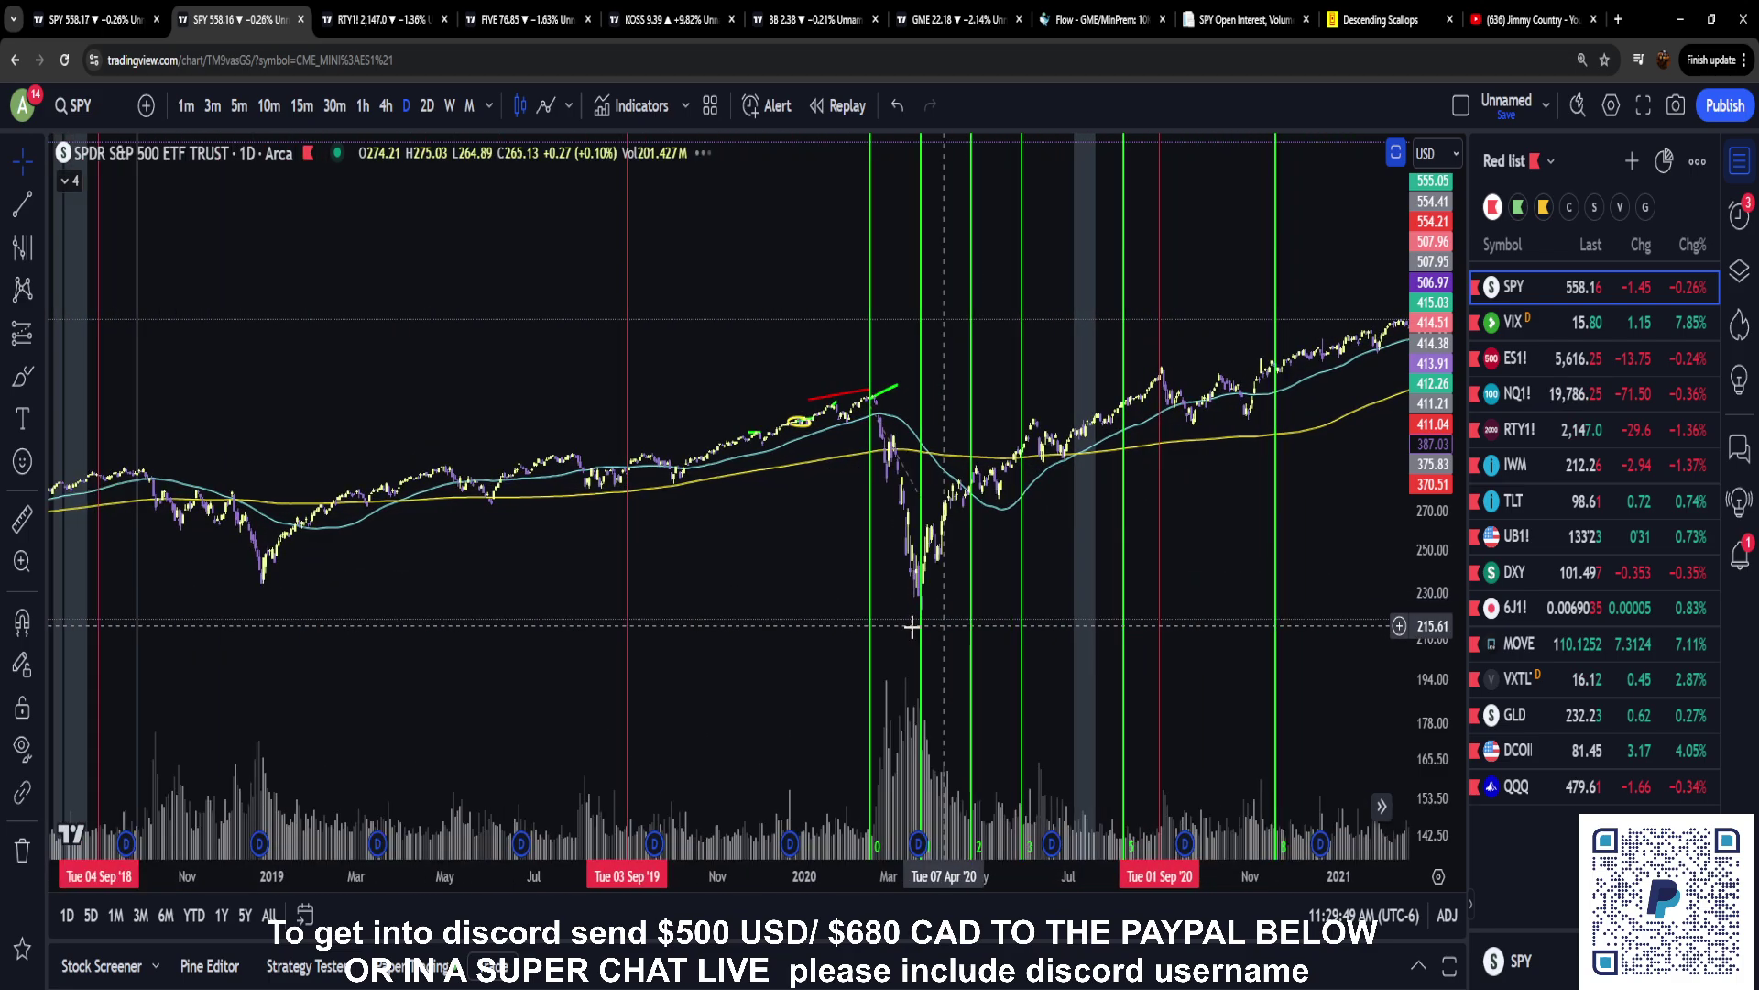
{"action": "left_click_drag", "start_coordinate": [689, 410], "coordinate": [694, 398]}
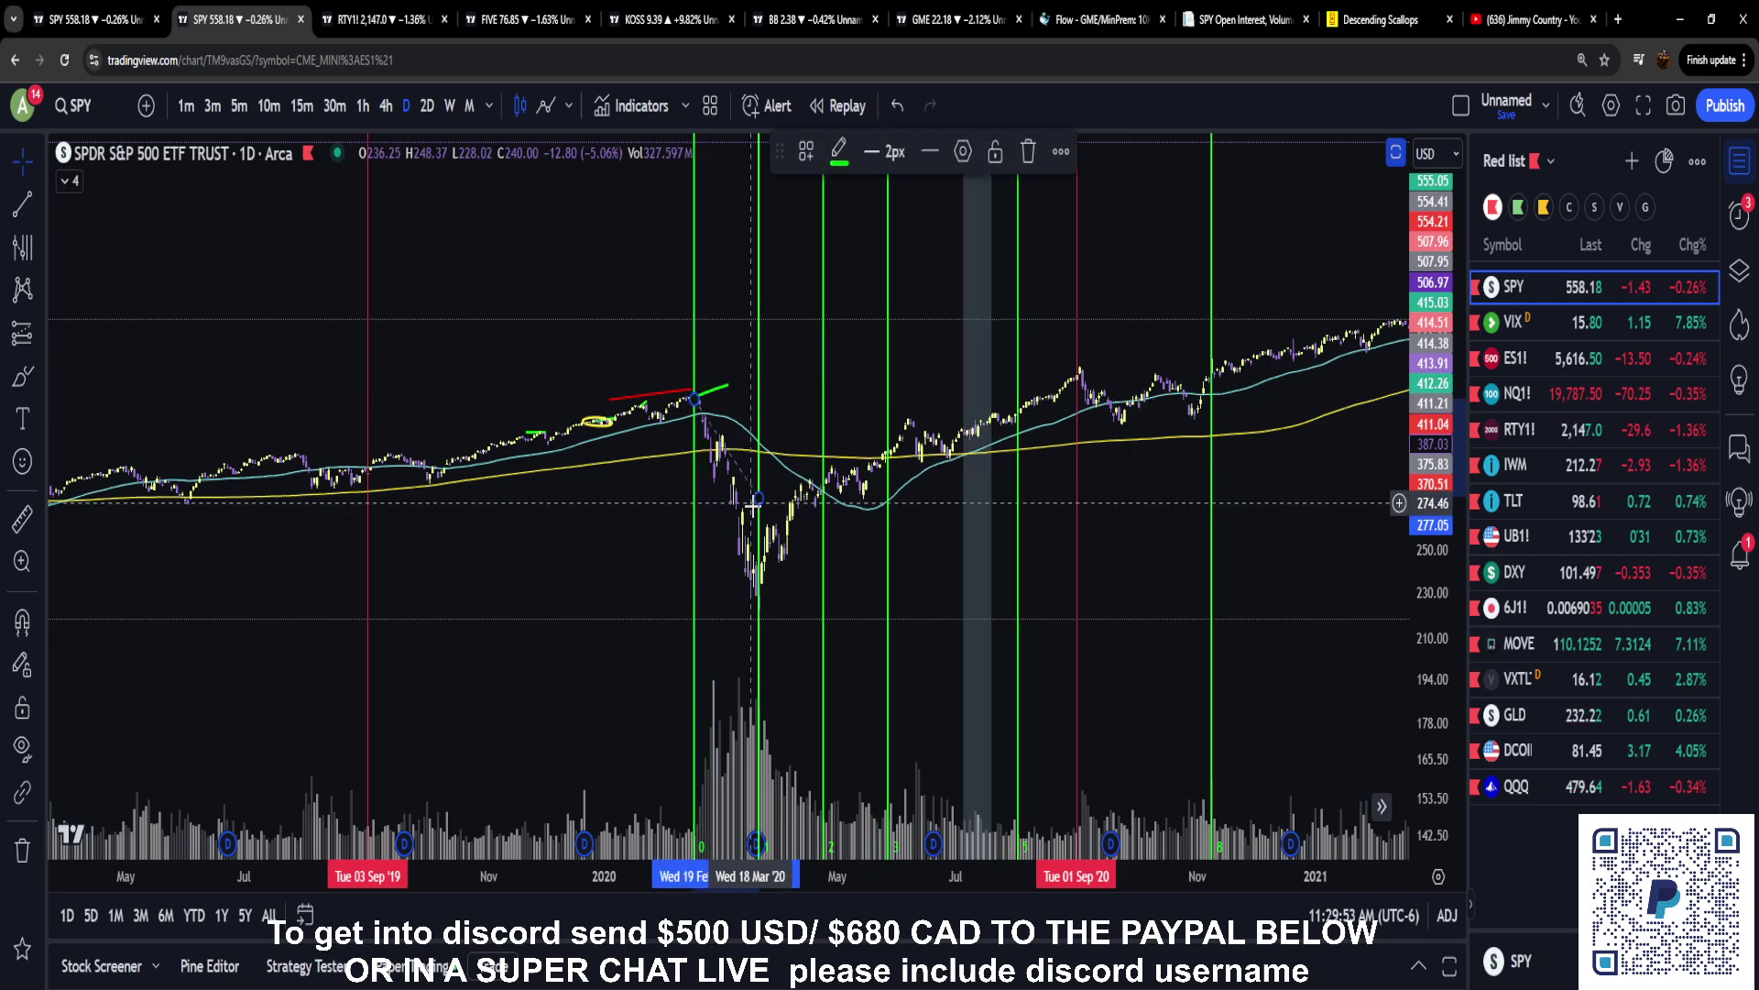
{"action": "mouse_move", "coordinate": [868, 578]}
{"action": "left_mouse_down"}
{"action": "mouse_move", "coordinate": [821, 601]}
{"action": "mouse_move", "coordinate": [800, 515]}
{"action": "left_mouse_up"}
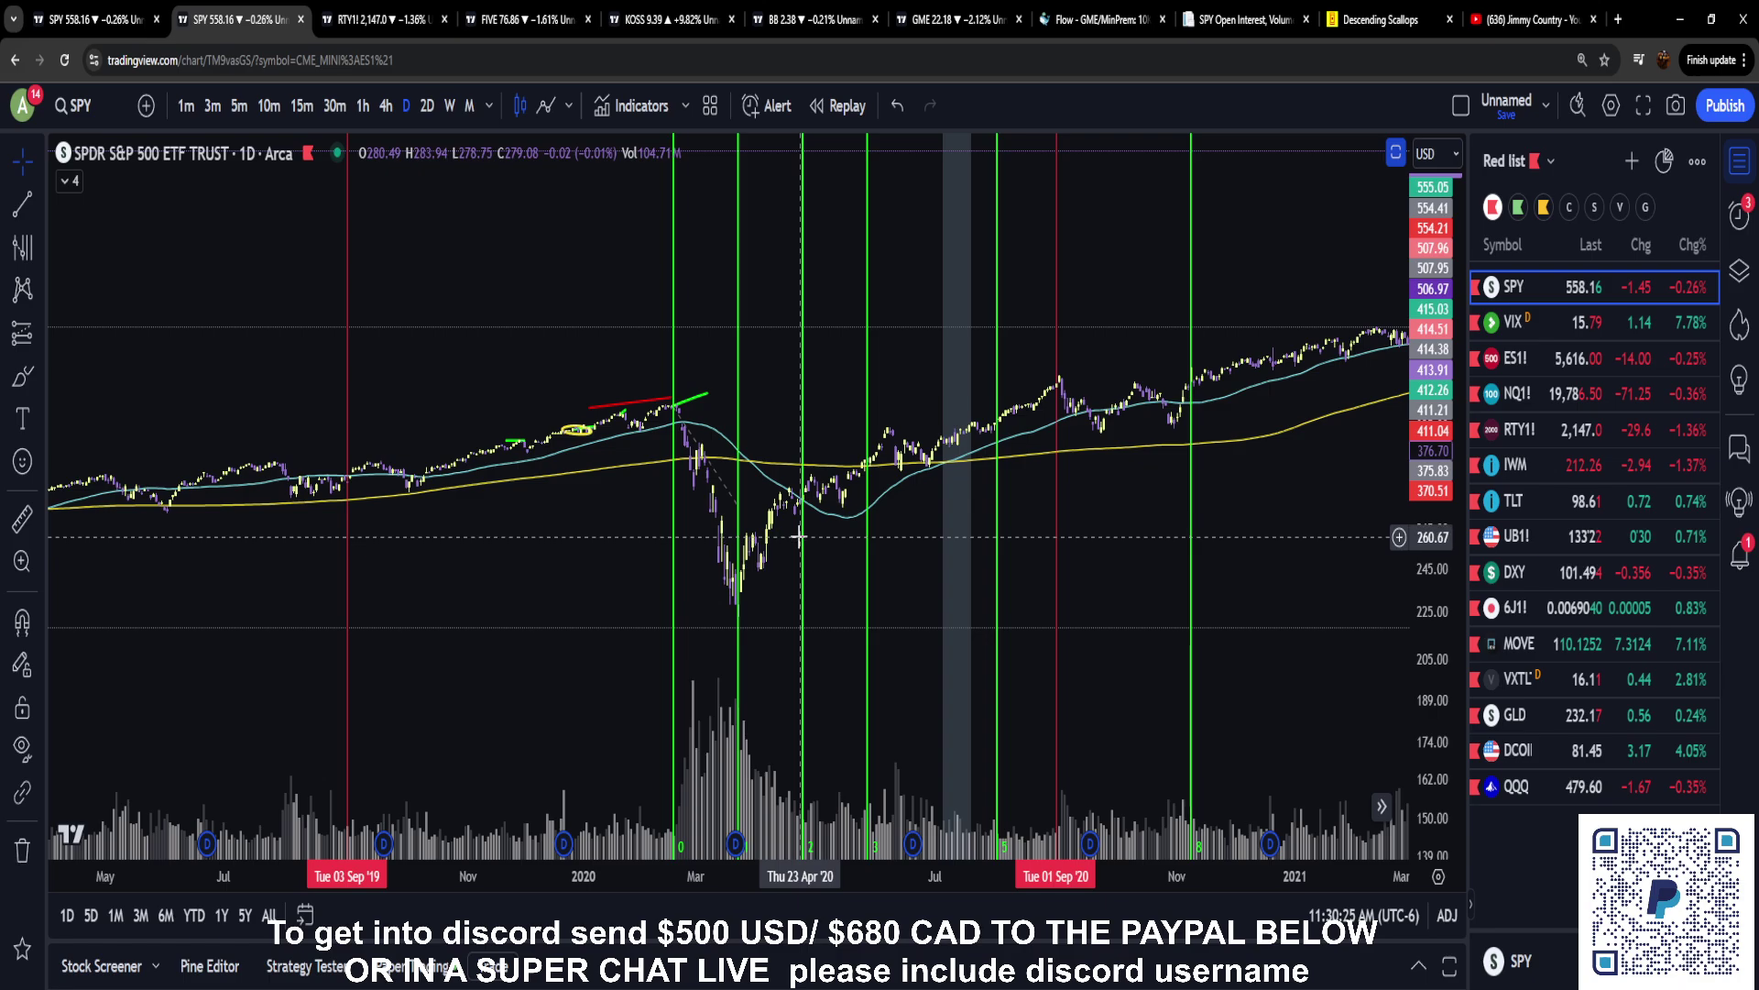
Delete the Fib Time Zone from the SPY chart
{"action": "scroll", "coordinate": [844, 570], "scroll_direction": "down", "scroll_amount": 4}
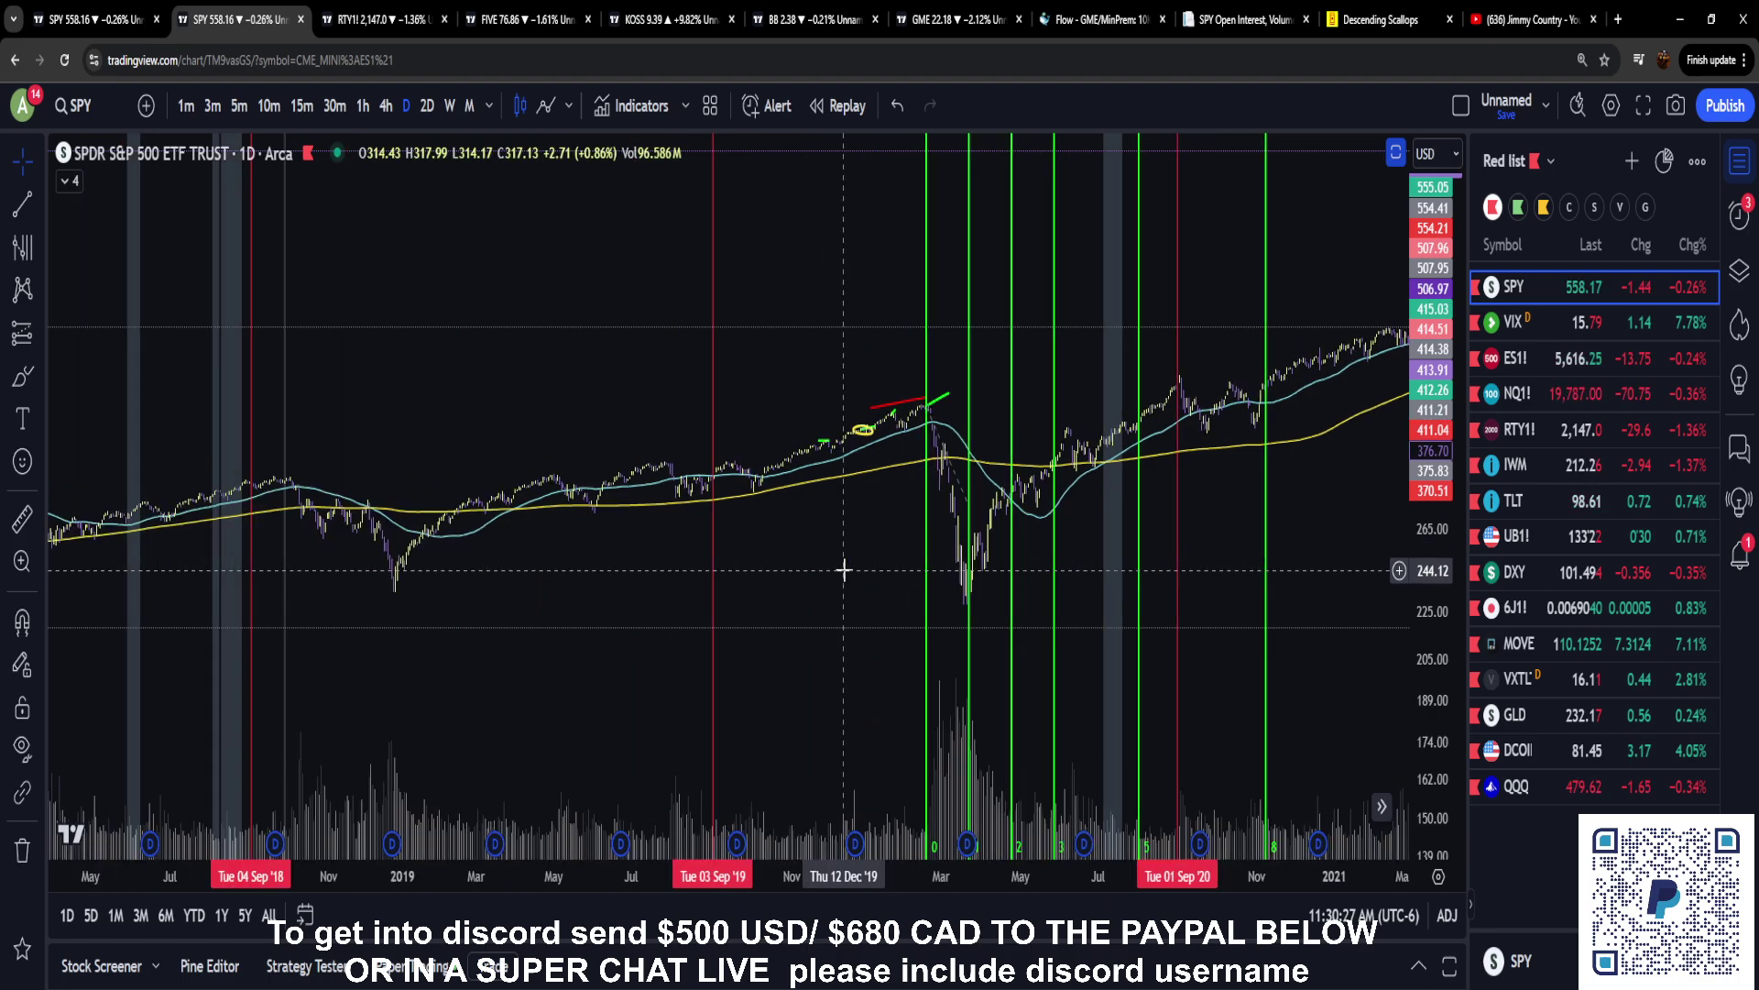
{"action": "left_click", "coordinate": [1139, 532]}
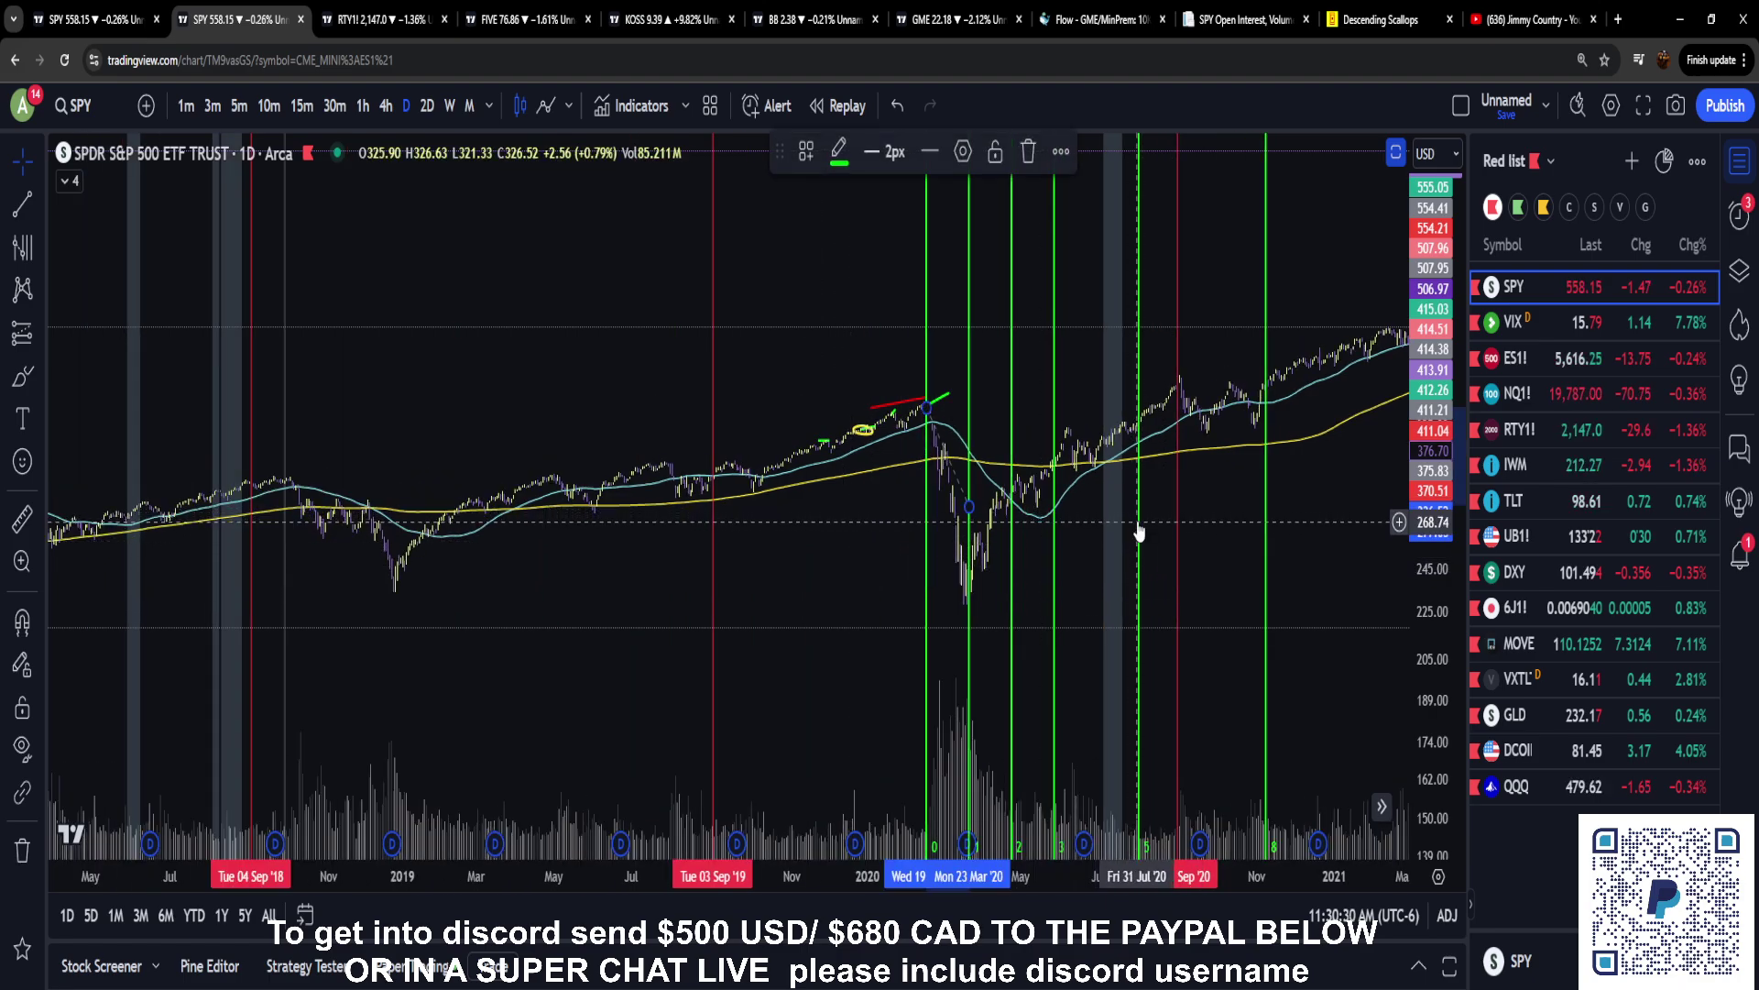
{"action": "key", "text": "Delete"}
Load the GME chart and draw a Fib Time Zone from the 3 April 2020 low to the 28 January 2021 spike
{"action": "type", "text": "GME"}
{"action": "key", "text": "Return"}
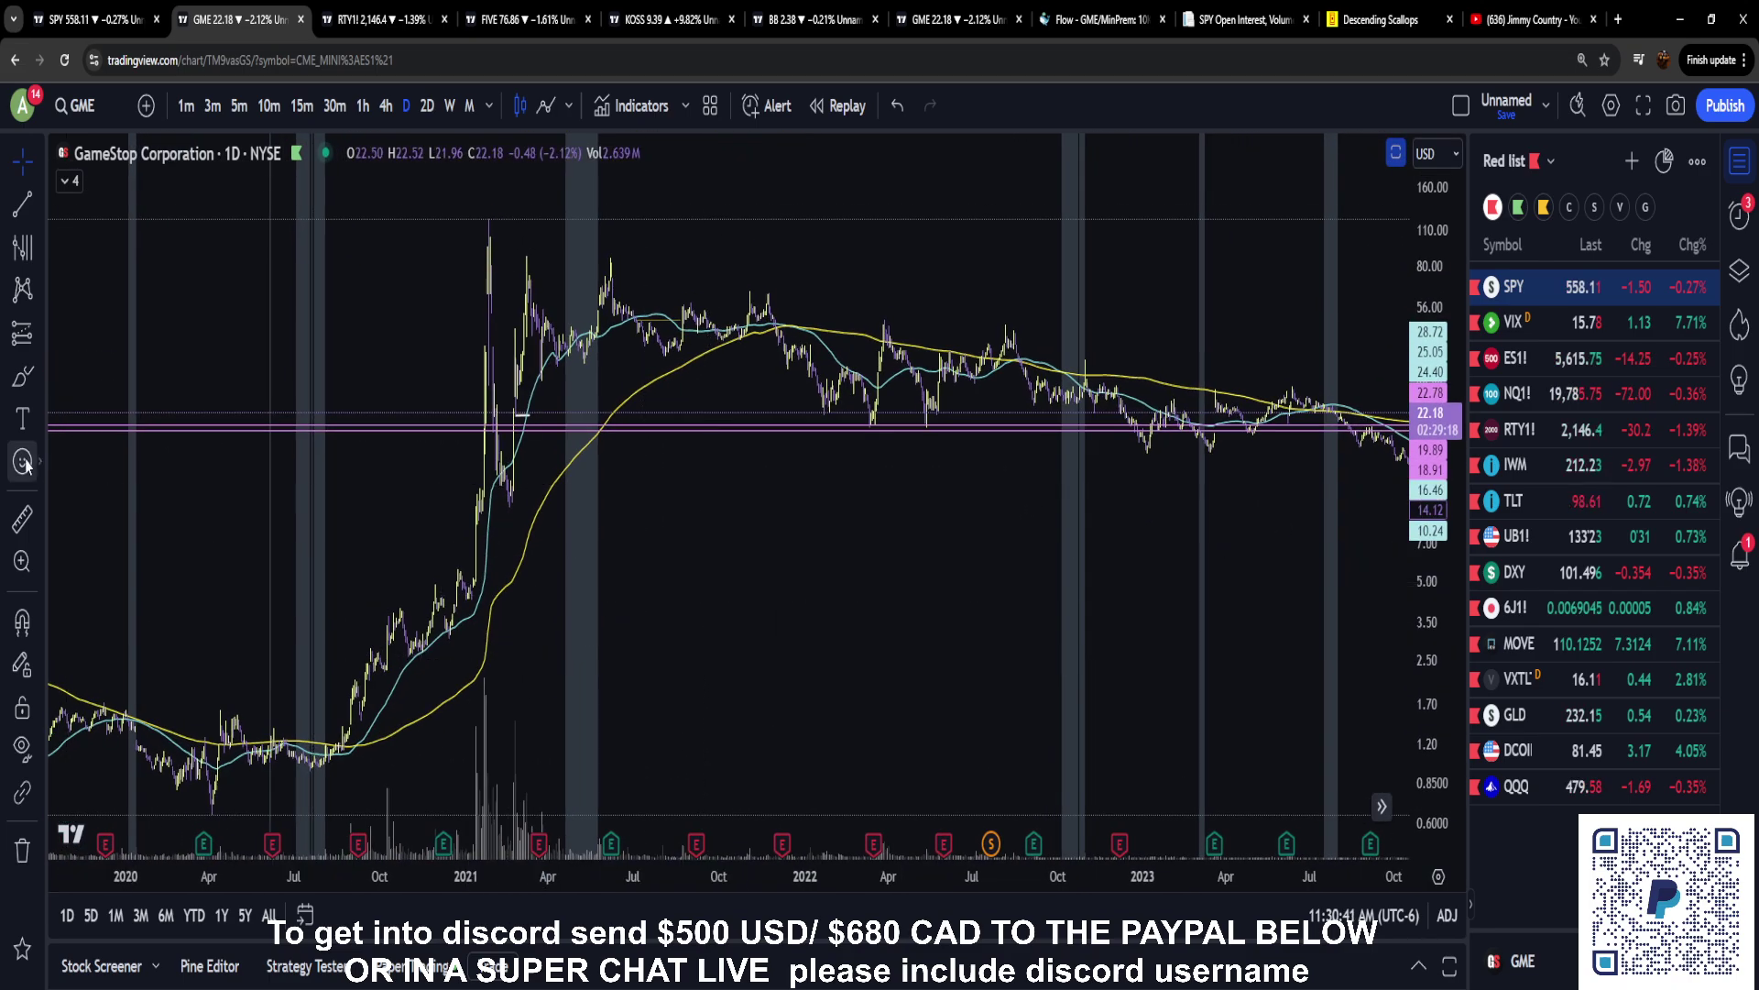
{"action": "left_click", "coordinate": [30, 257]}
{"action": "left_click", "coordinate": [212, 812]}
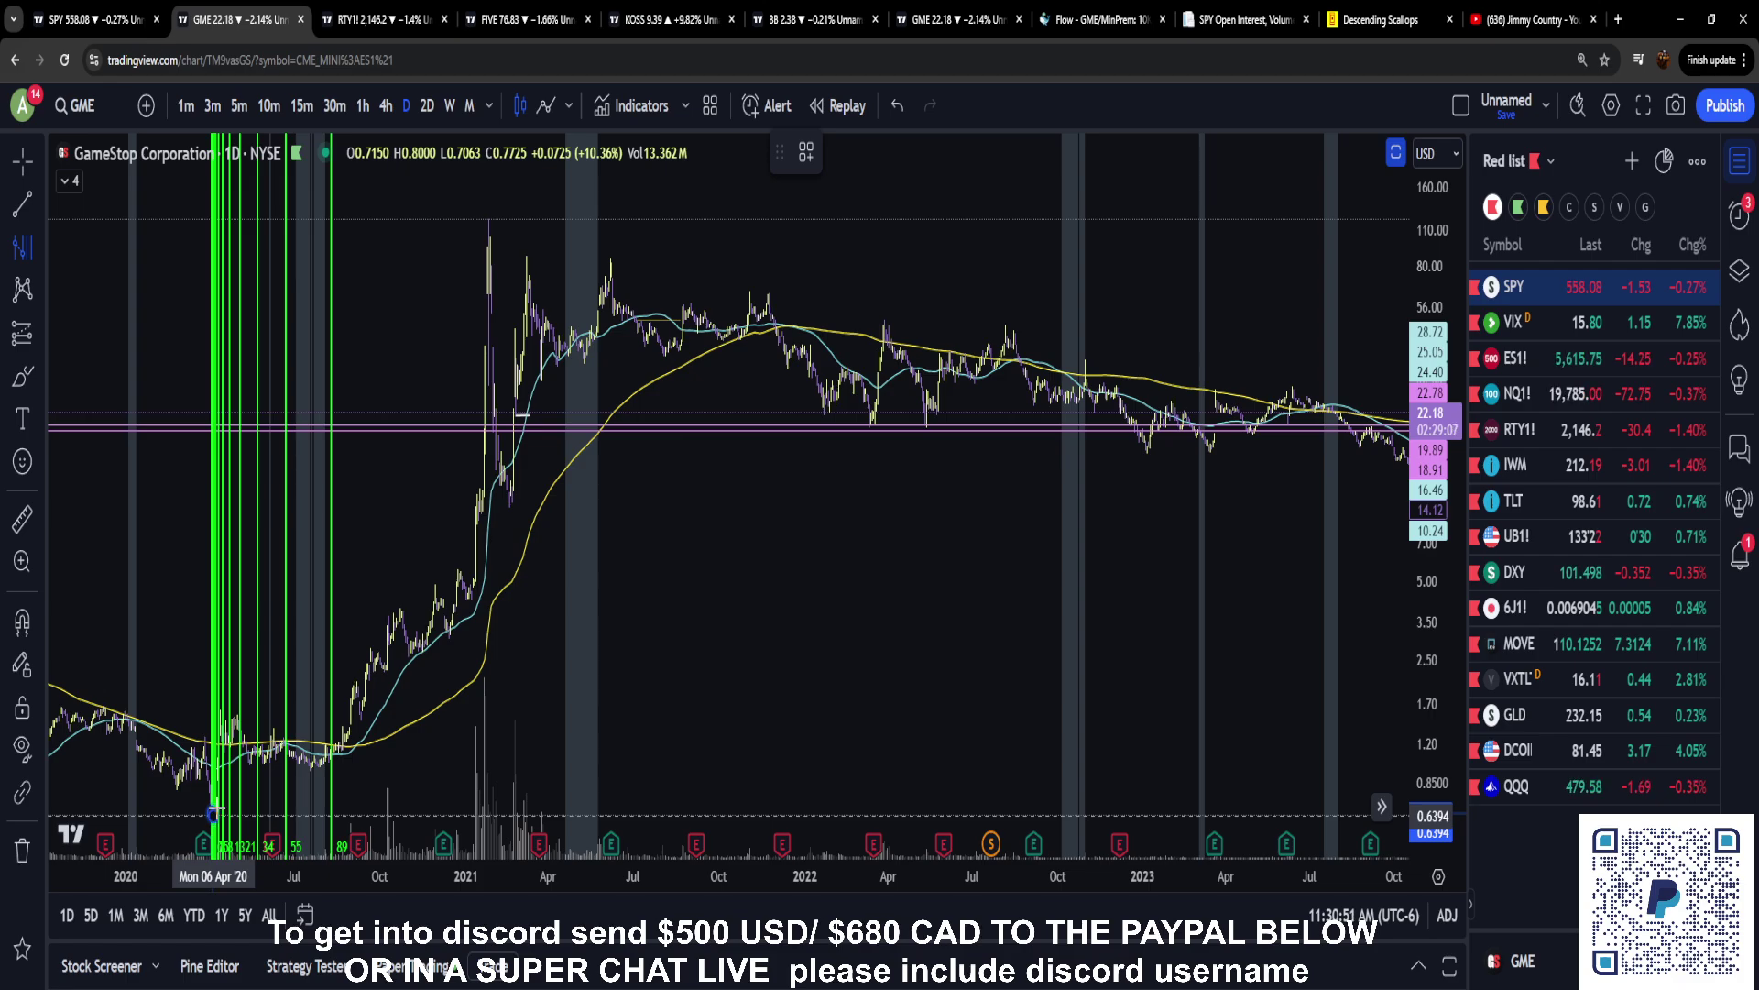
{"action": "left_click", "coordinate": [489, 357]}
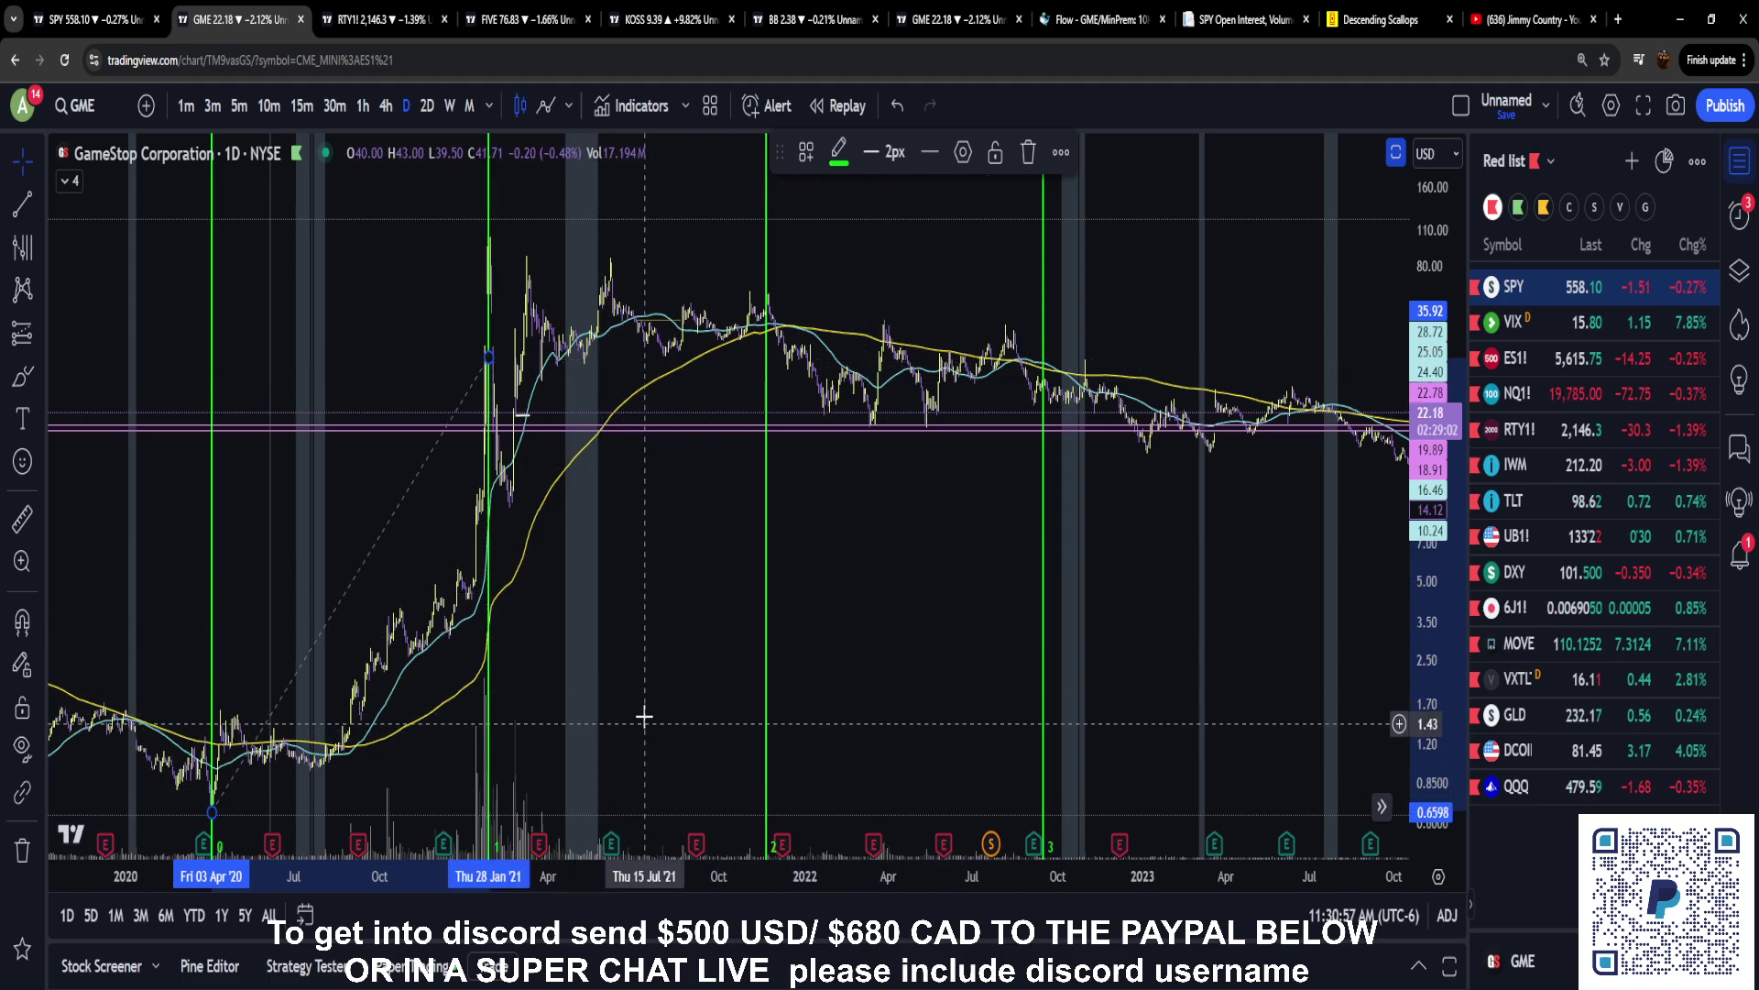
Examine where the Fib Time Zone lines fall along GME's price history, focusing on the 2024 price action
{"action": "scroll", "coordinate": [644, 718], "scroll_direction": "down", "scroll_amount": 3}
{"action": "scroll", "coordinate": [981, 597], "scroll_direction": "down", "scroll_amount": 3}
{"action": "left_click_drag", "start_coordinate": [981, 598], "coordinate": [804, 569]}
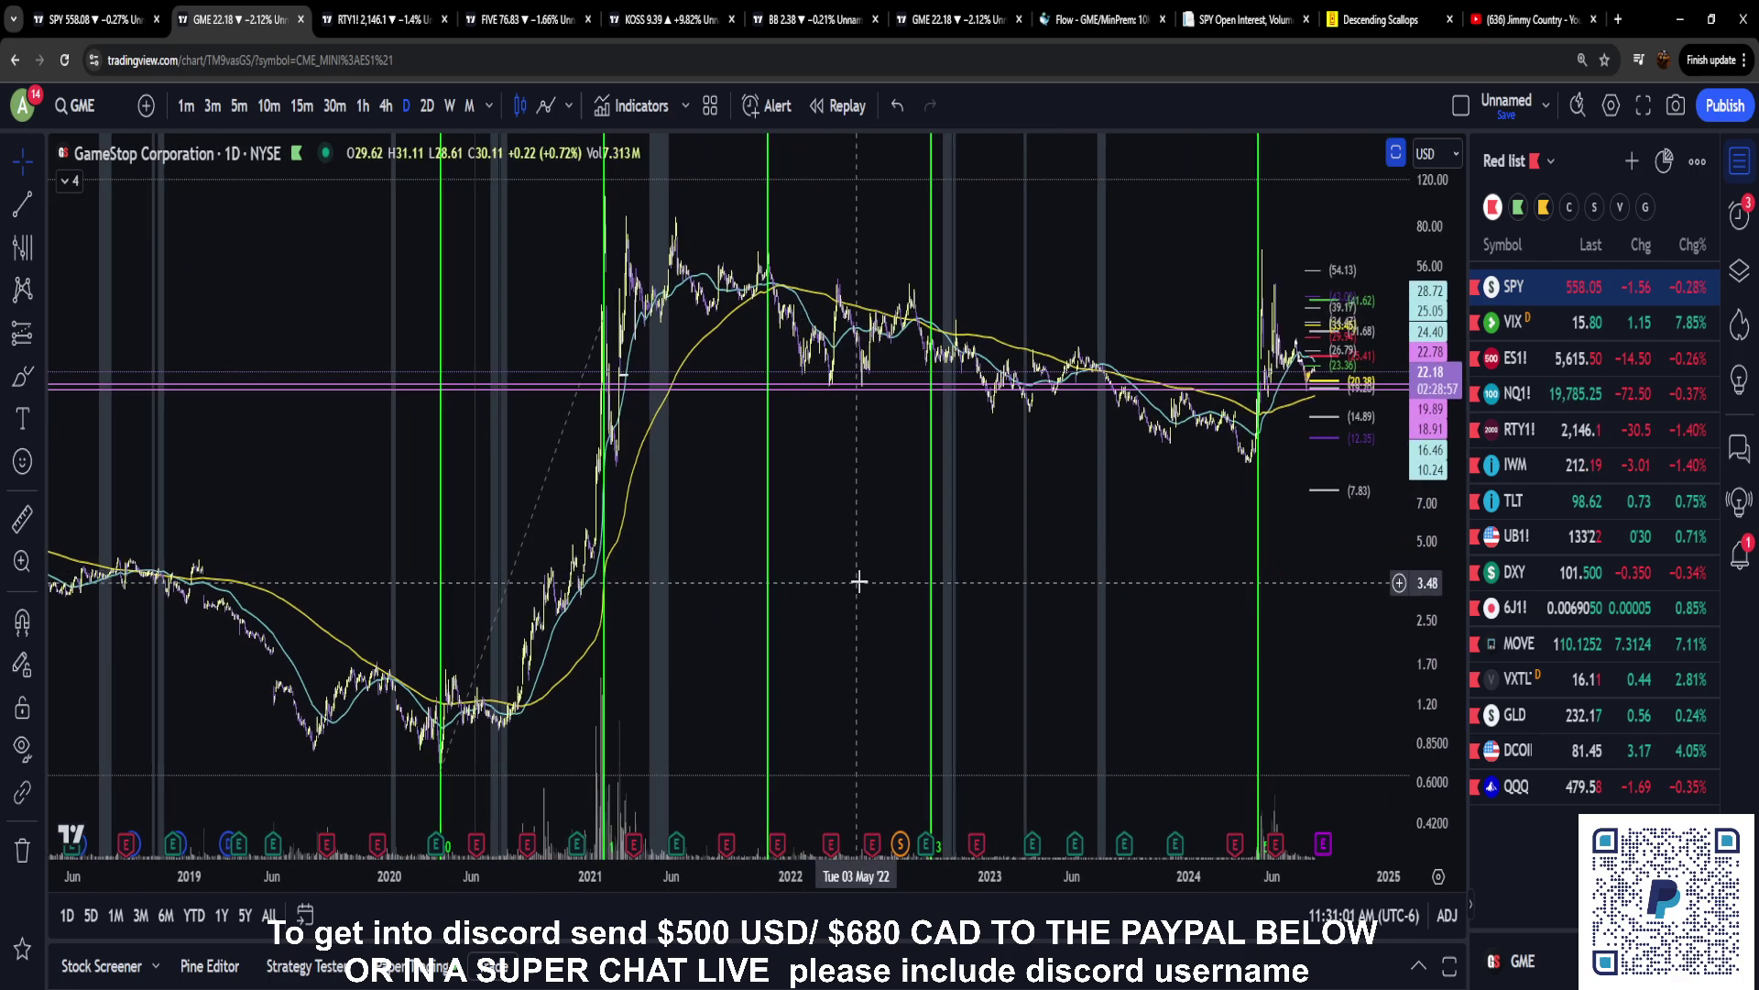
{"action": "scroll", "coordinate": [859, 581], "scroll_direction": "up", "scroll_amount": 2}
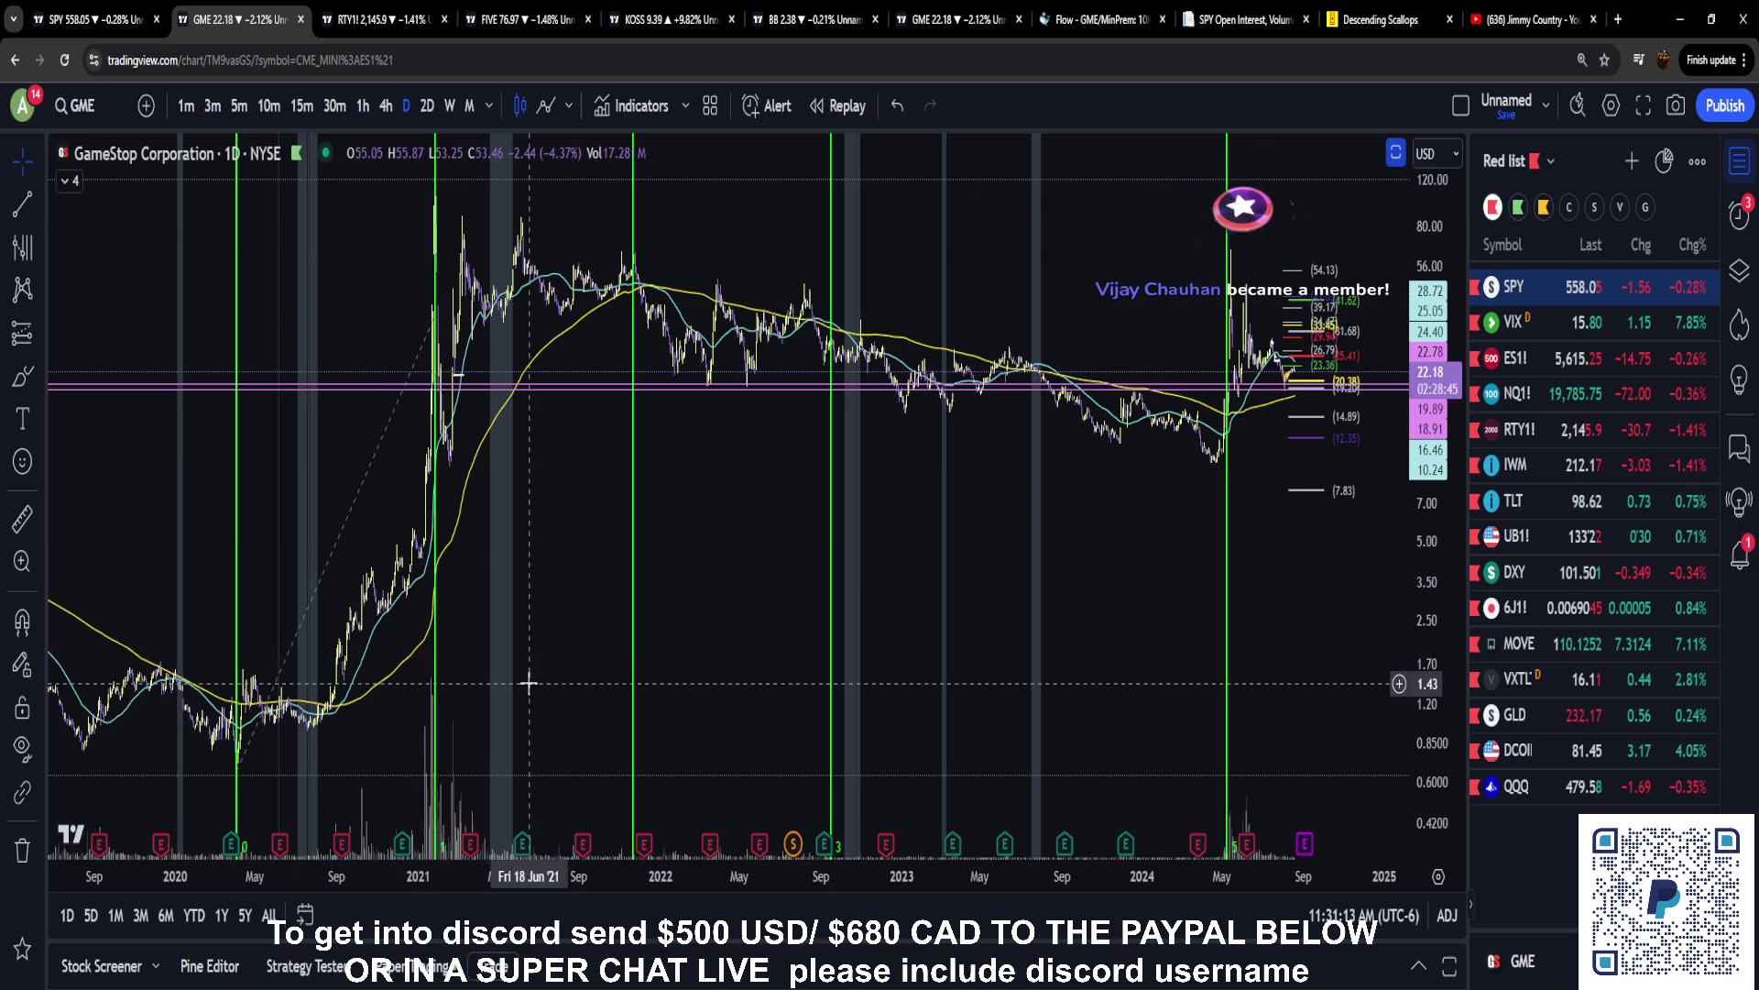
{"action": "scroll", "coordinate": [1137, 689], "scroll_direction": "up", "scroll_amount": 2}
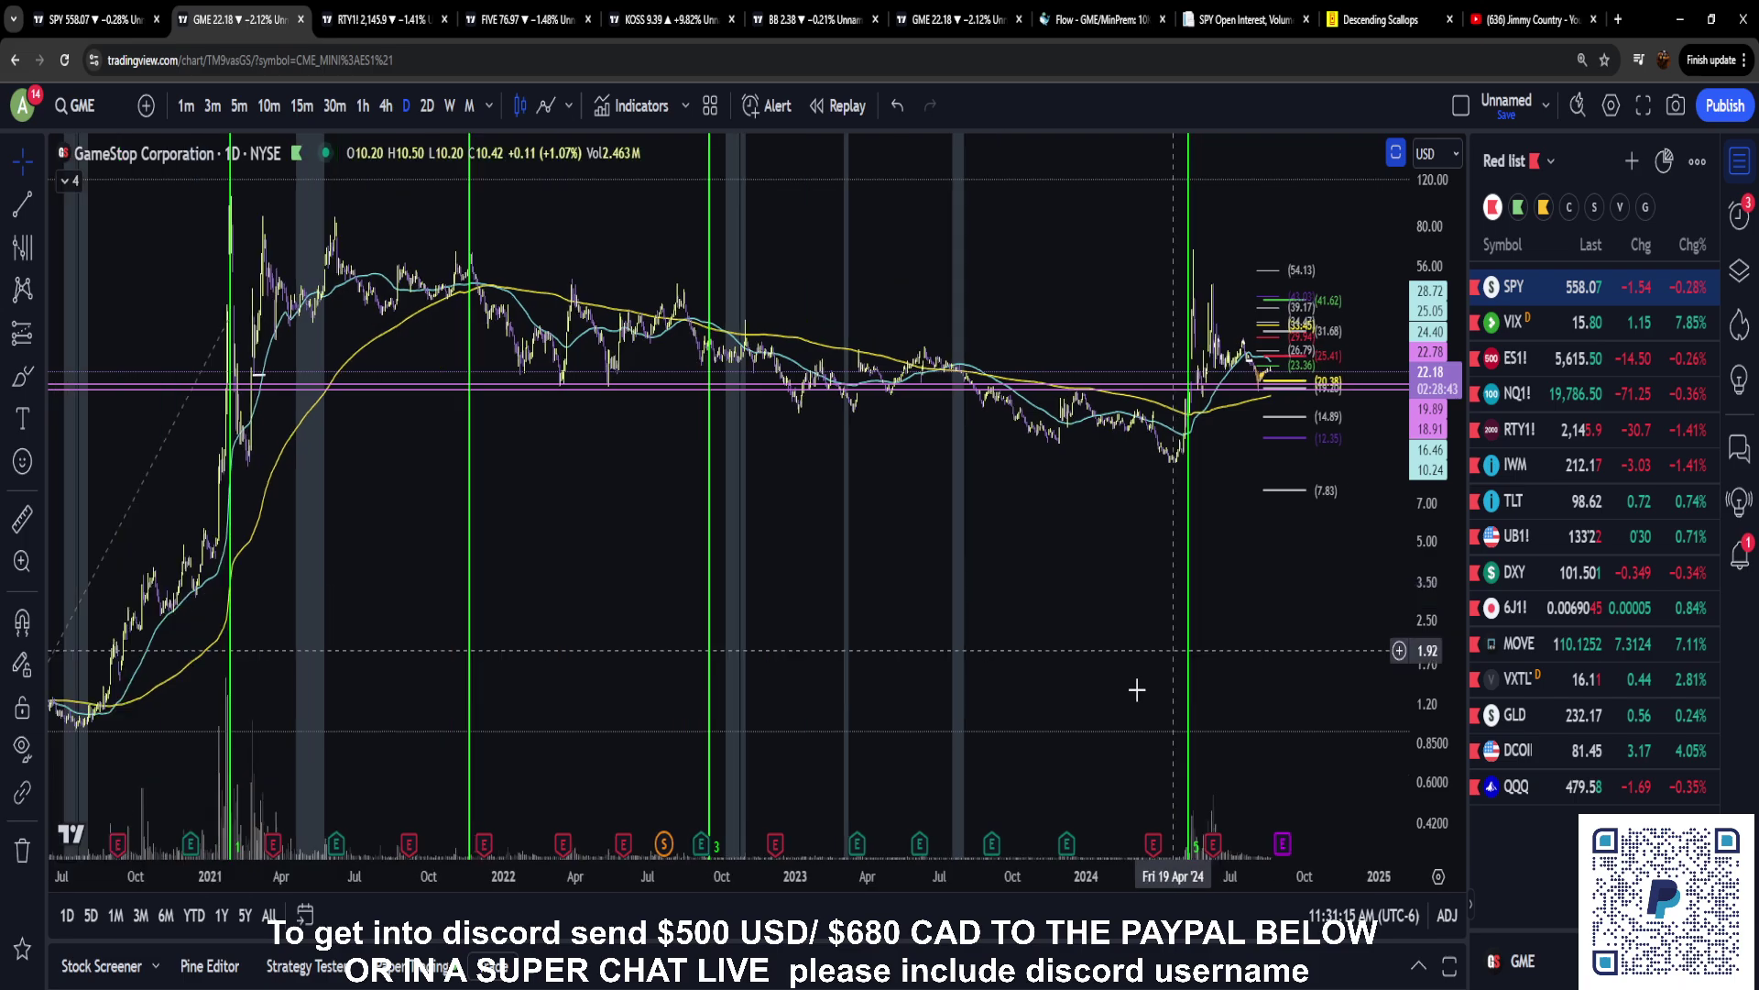
{"action": "scroll", "coordinate": [1137, 689], "scroll_direction": "up", "scroll_amount": 5}
{"action": "left_click_drag", "start_coordinate": [1422, 668], "coordinate": [1163, 724]}
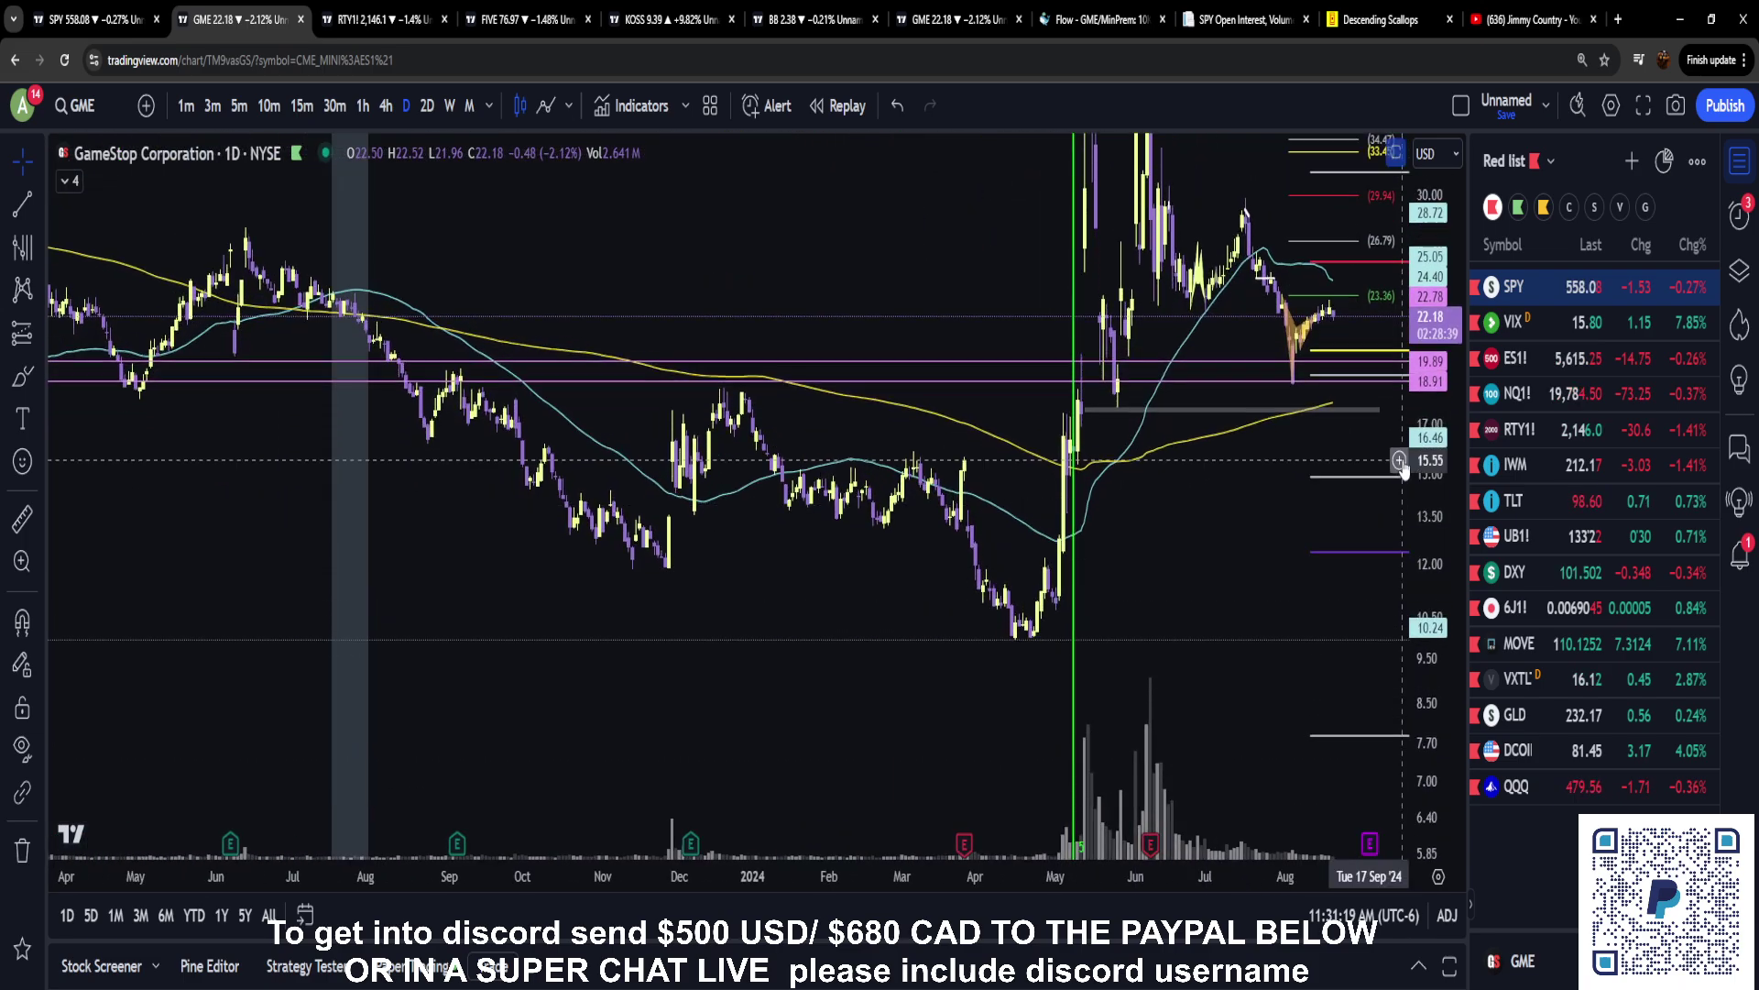
{"action": "scroll", "coordinate": [1403, 467], "scroll_direction": "up", "scroll_amount": 3}
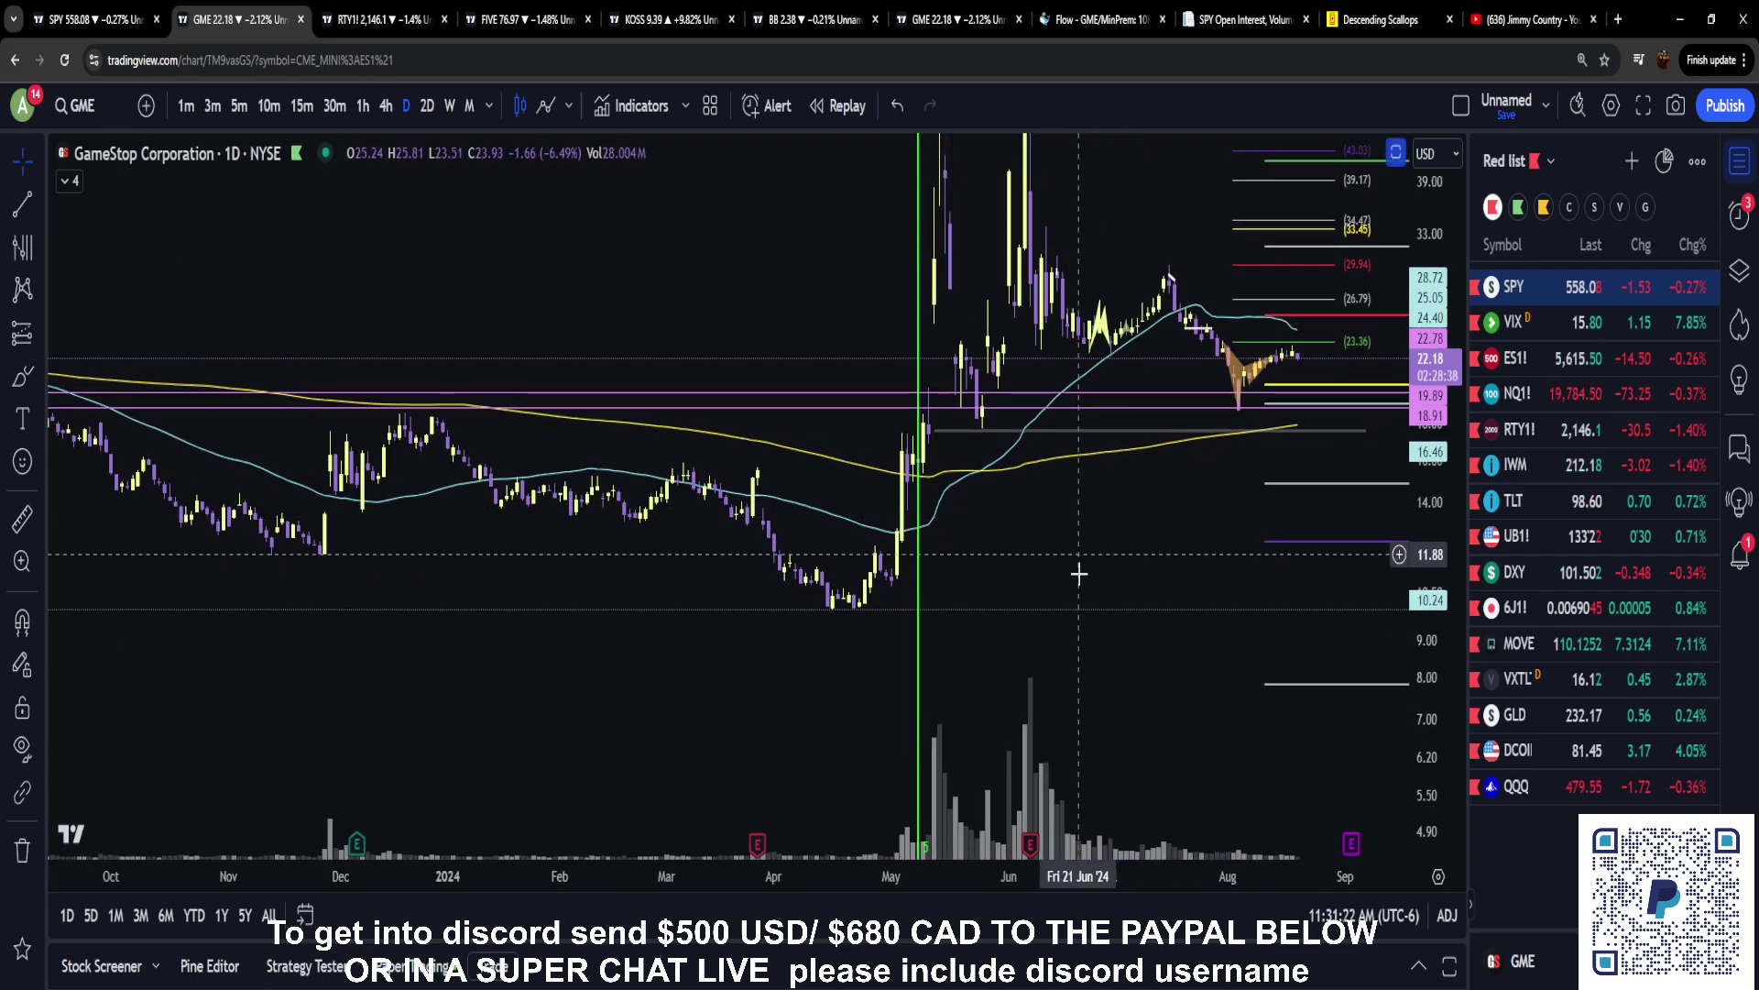
{"action": "left_click_drag", "start_coordinate": [1079, 577], "coordinate": [1072, 628]}
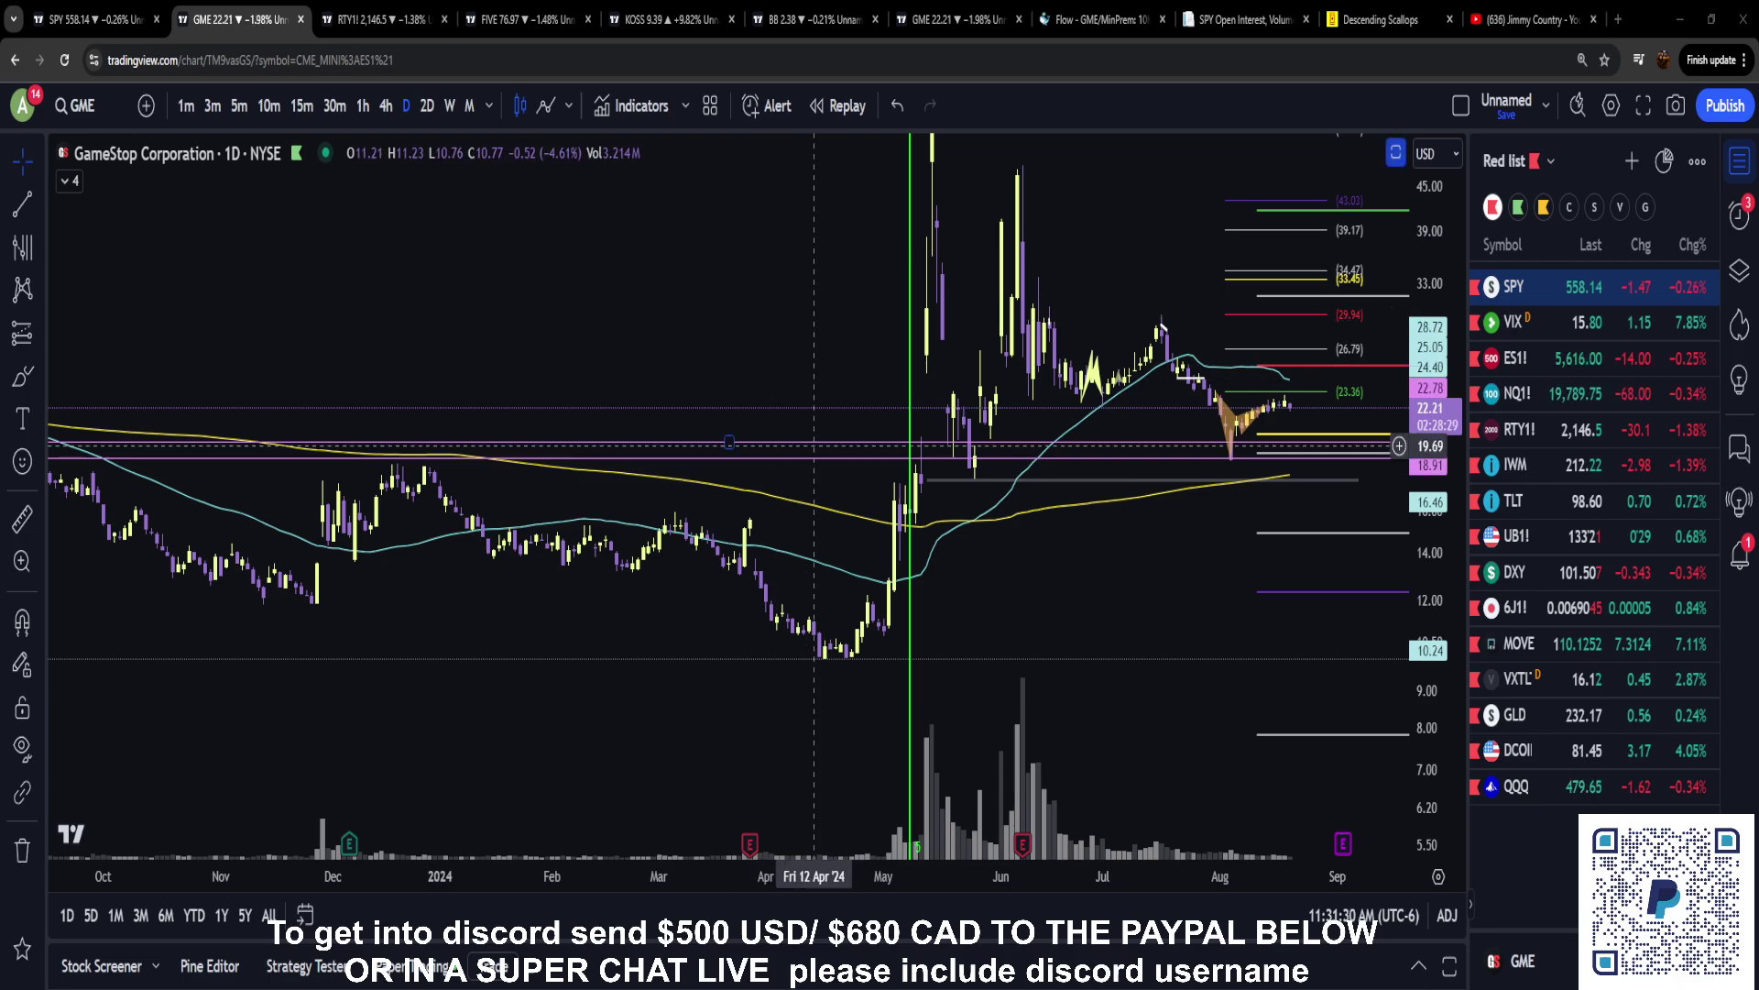
Draw a five-point harmonic pattern on GME from the 23 February 2024 low through the March swings to the mid-April 2024 low
{"action": "left_click", "coordinate": [22, 290]}
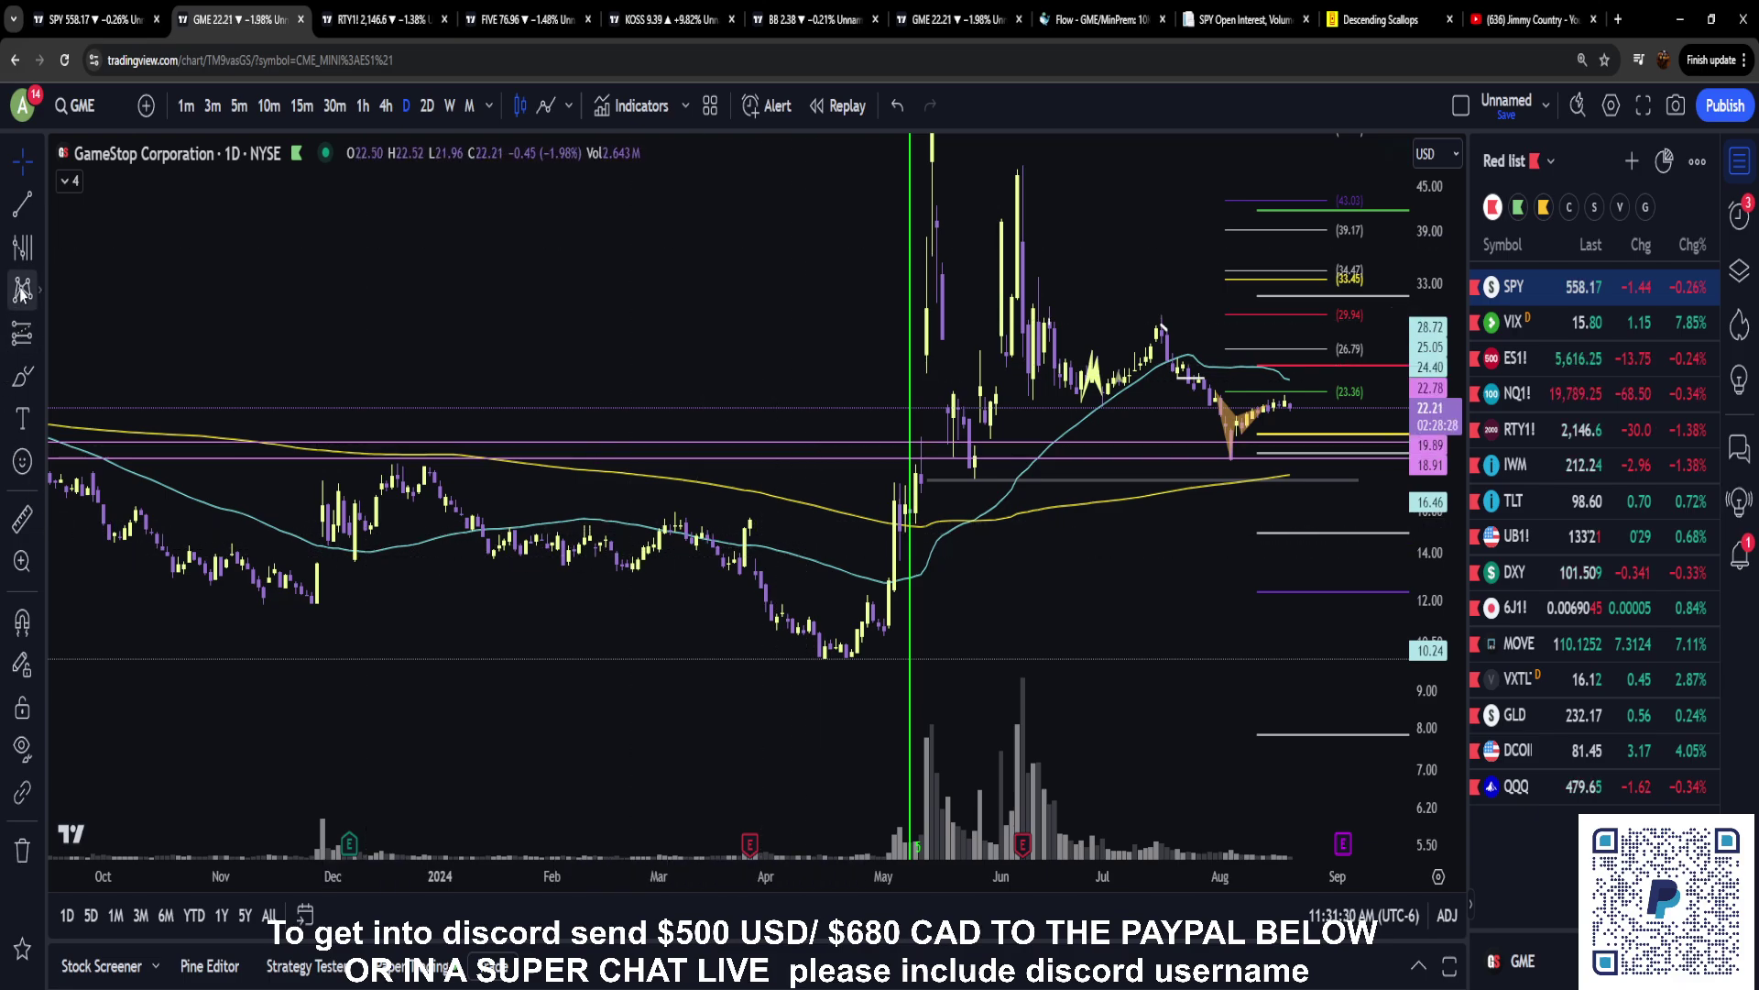
{"action": "left_click", "coordinate": [632, 570]}
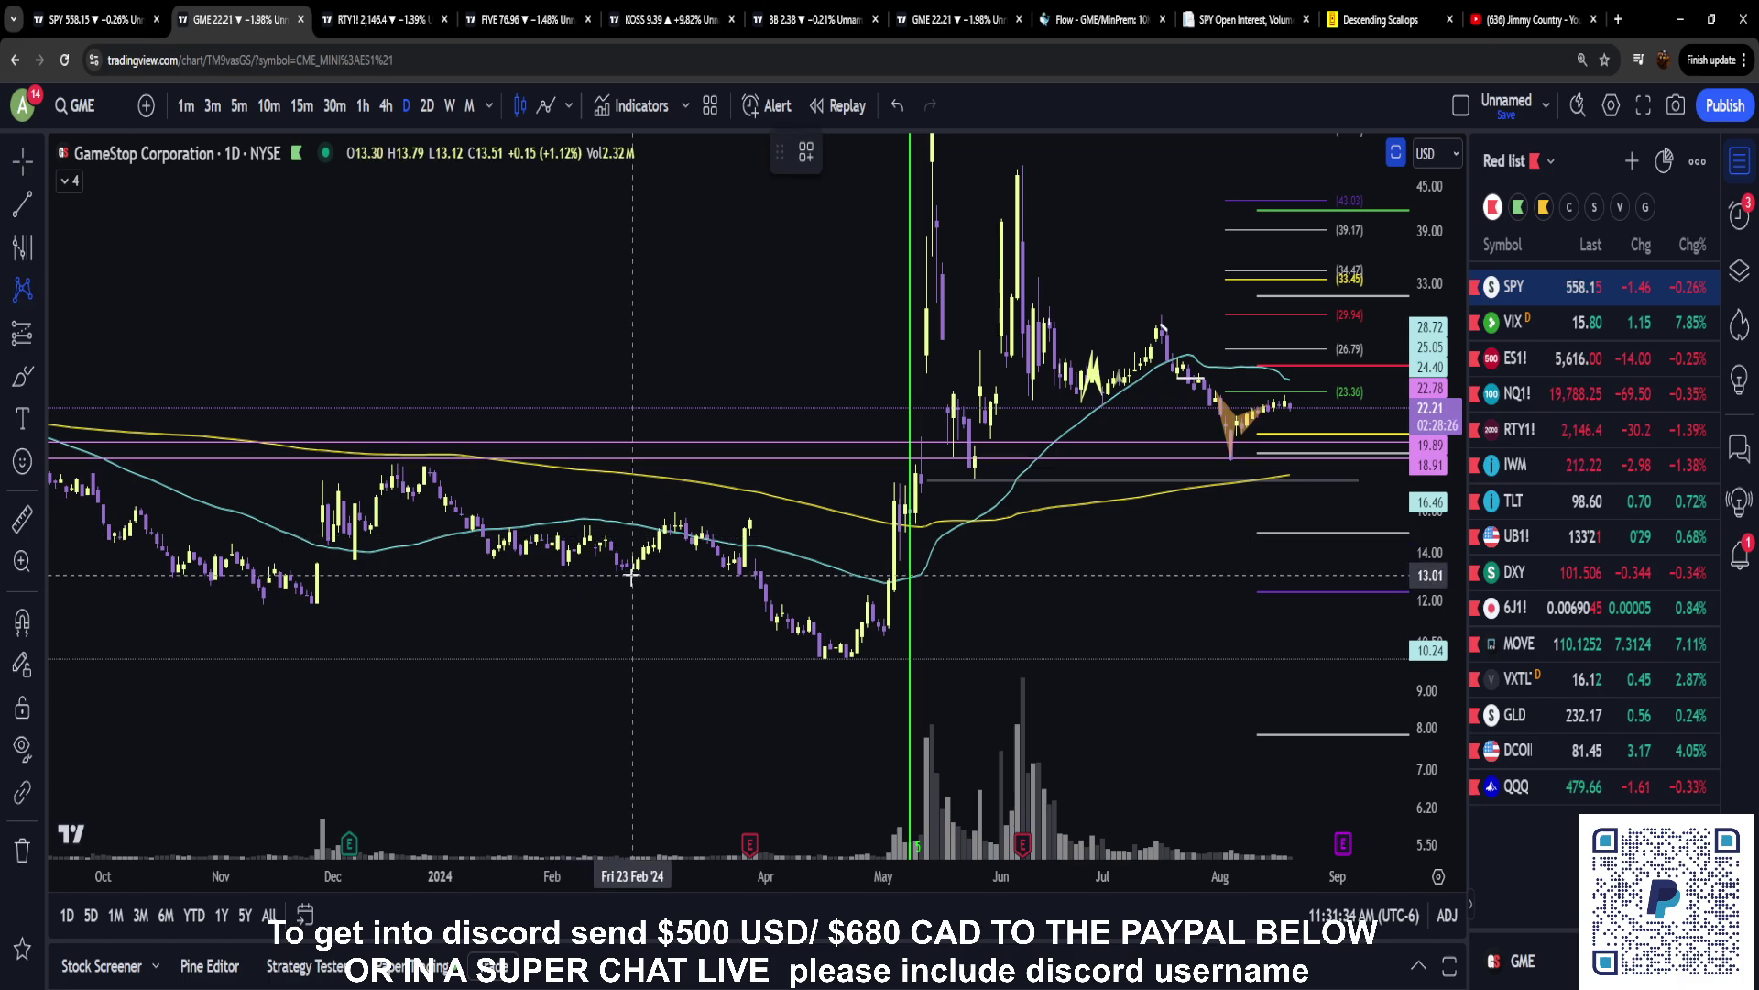
{"action": "left_click", "coordinate": [675, 512]}
{"action": "left_click", "coordinate": [727, 569]}
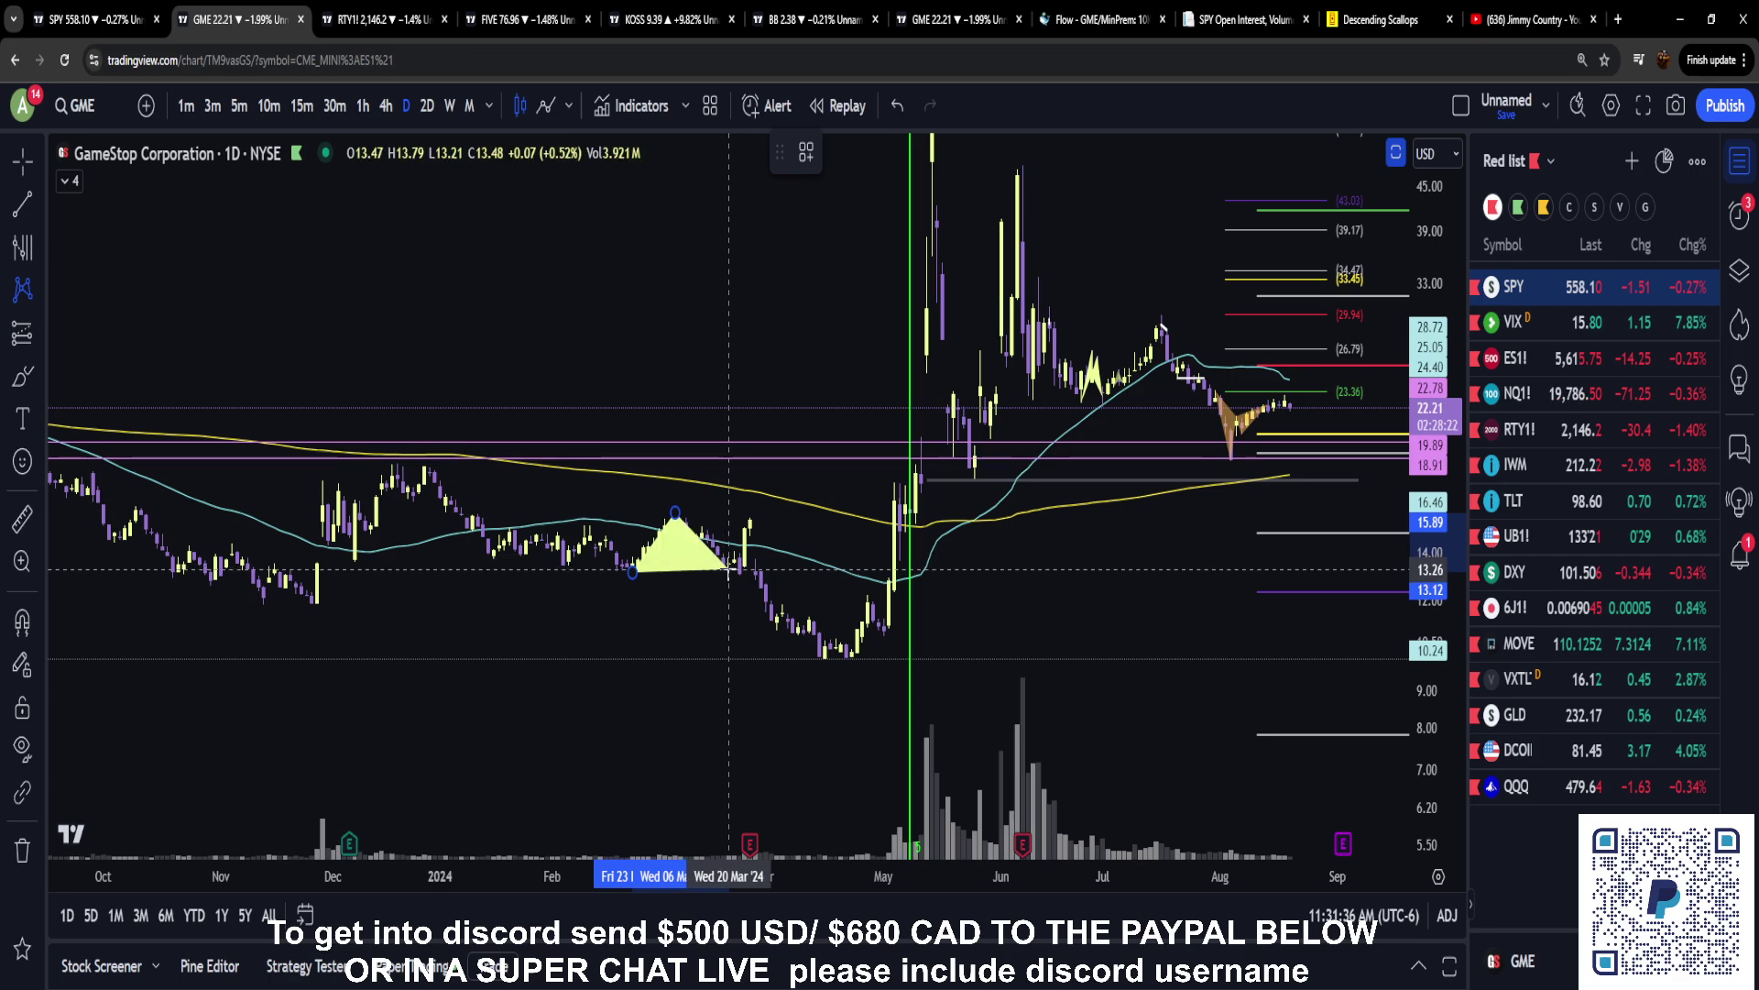
{"action": "left_click", "coordinate": [750, 518]}
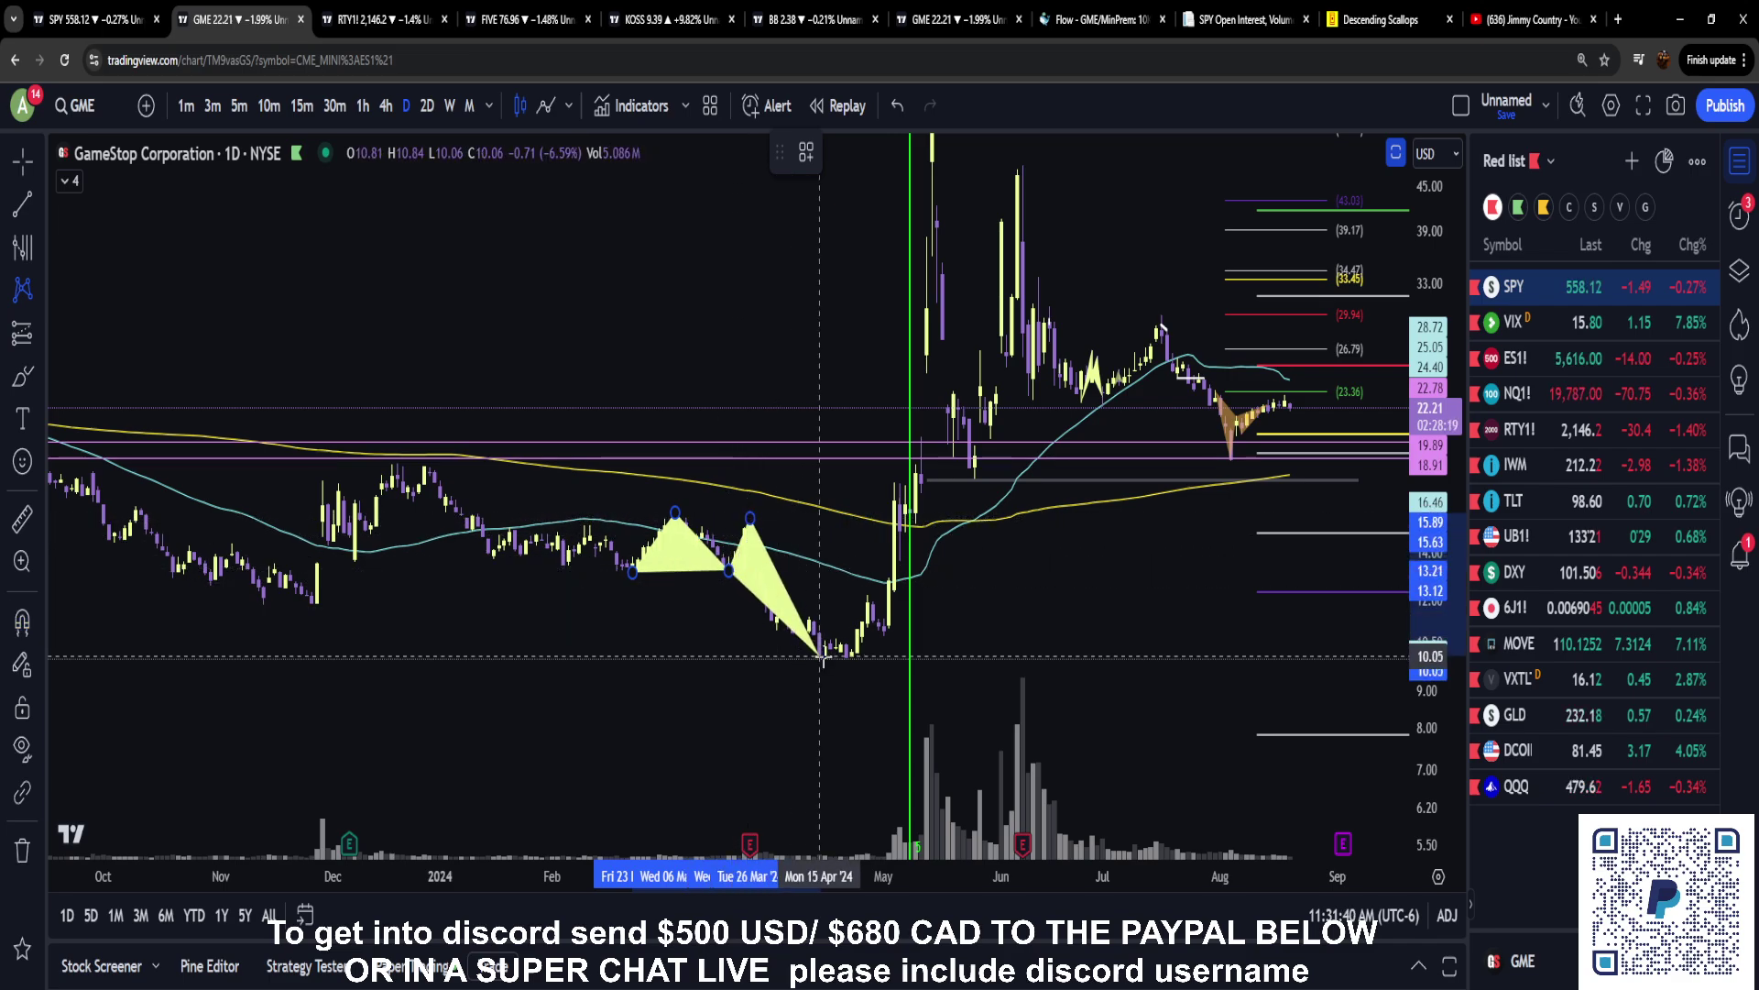
{"action": "left_click", "coordinate": [821, 653]}
{"action": "left_click", "coordinate": [992, 629]}
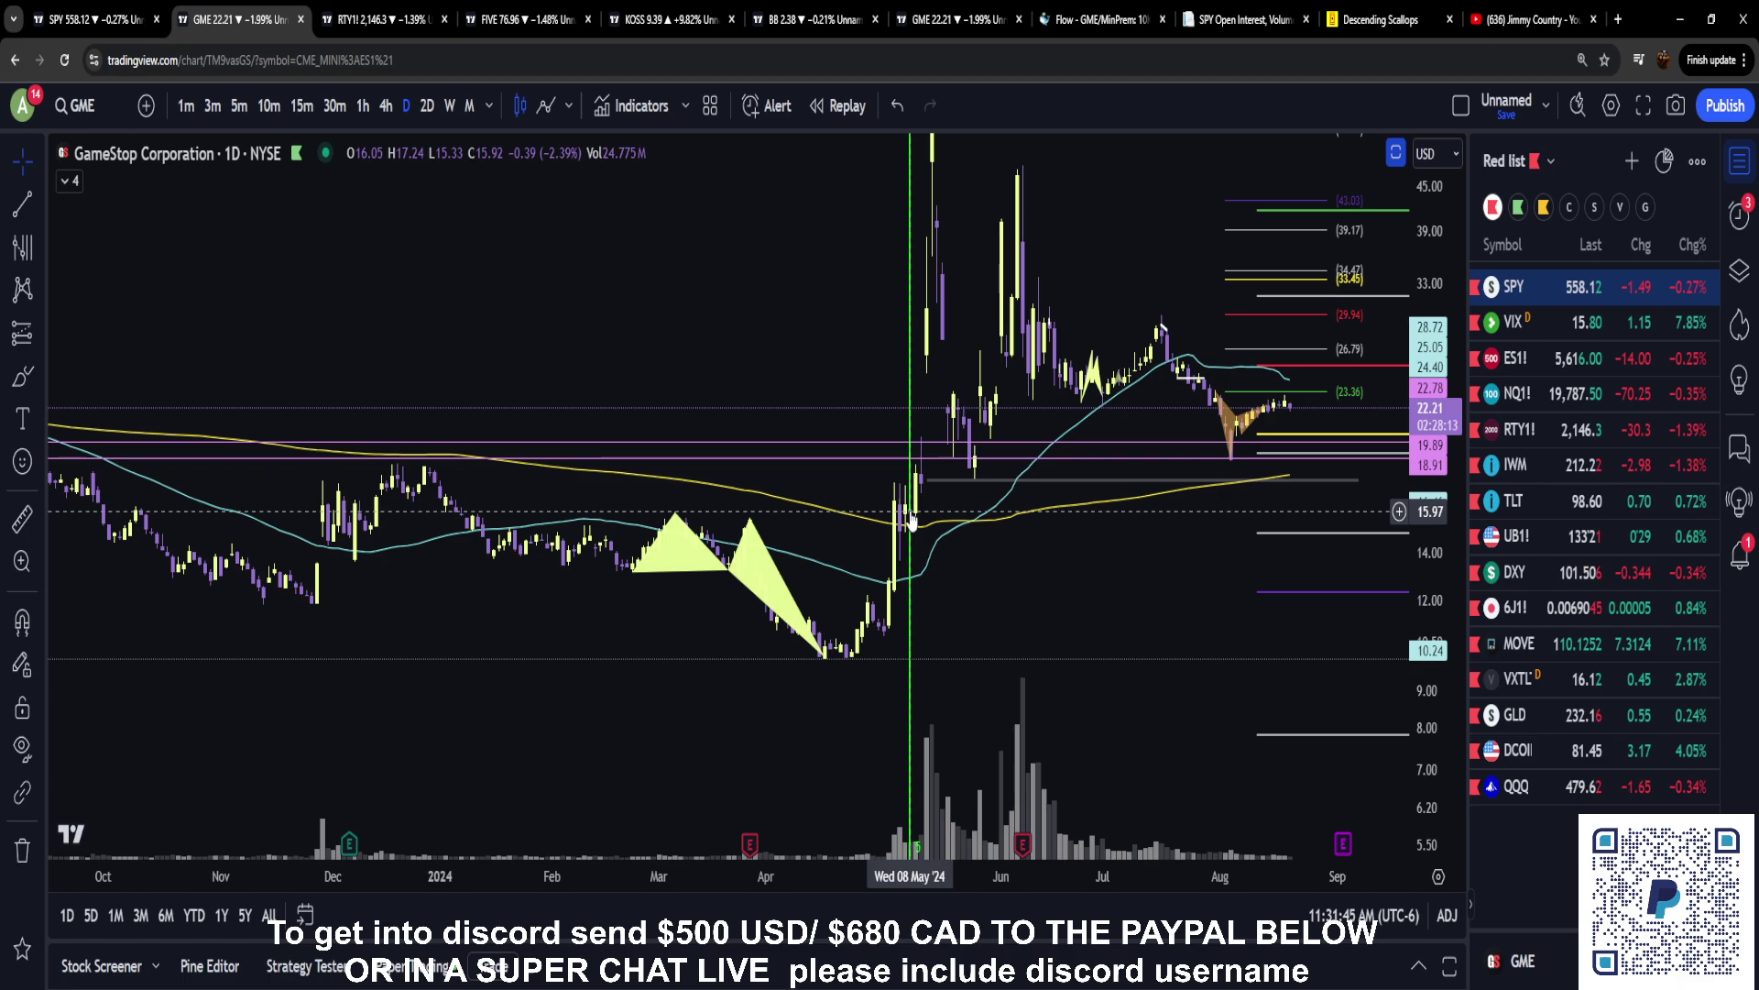
Examine how the Fib Time Zone lines align with GME's price turns, focusing on the line at 8 May 2024 and the following rally
{"action": "scroll", "coordinate": [912, 650], "scroll_direction": "down", "scroll_amount": 5}
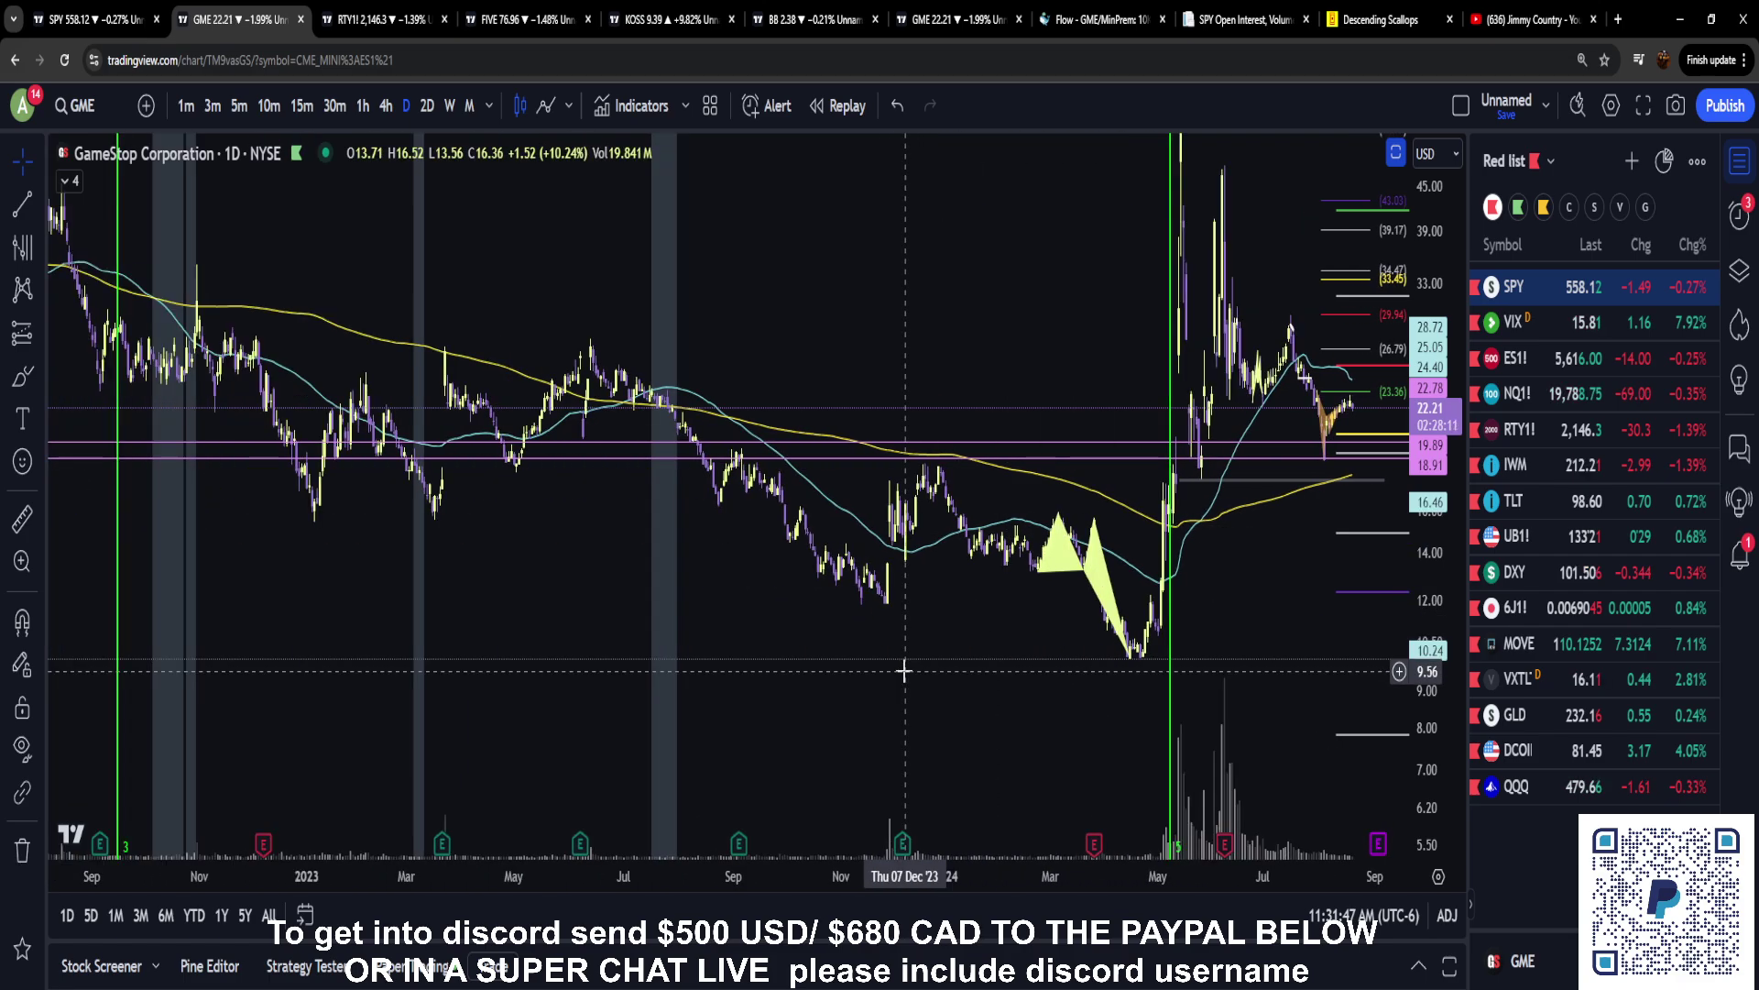
{"action": "scroll", "coordinate": [904, 671], "scroll_direction": "down", "scroll_amount": 5}
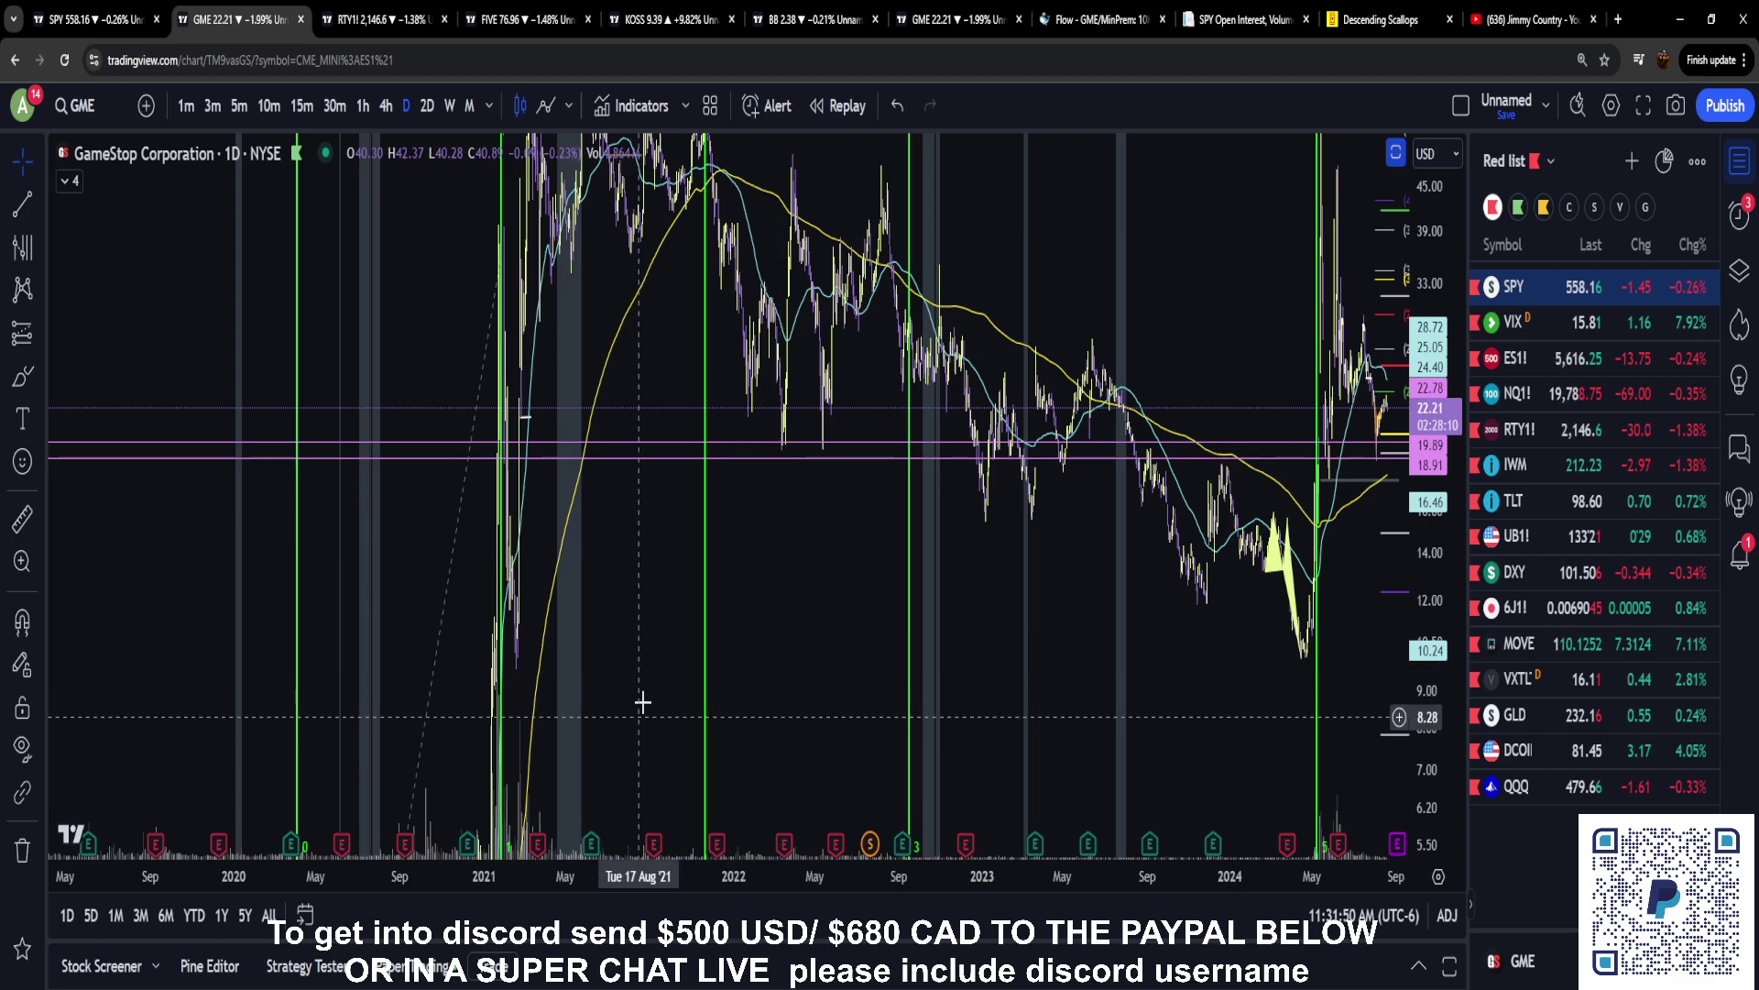
{"action": "scroll", "coordinate": [907, 648], "scroll_direction": "up", "scroll_amount": 8}
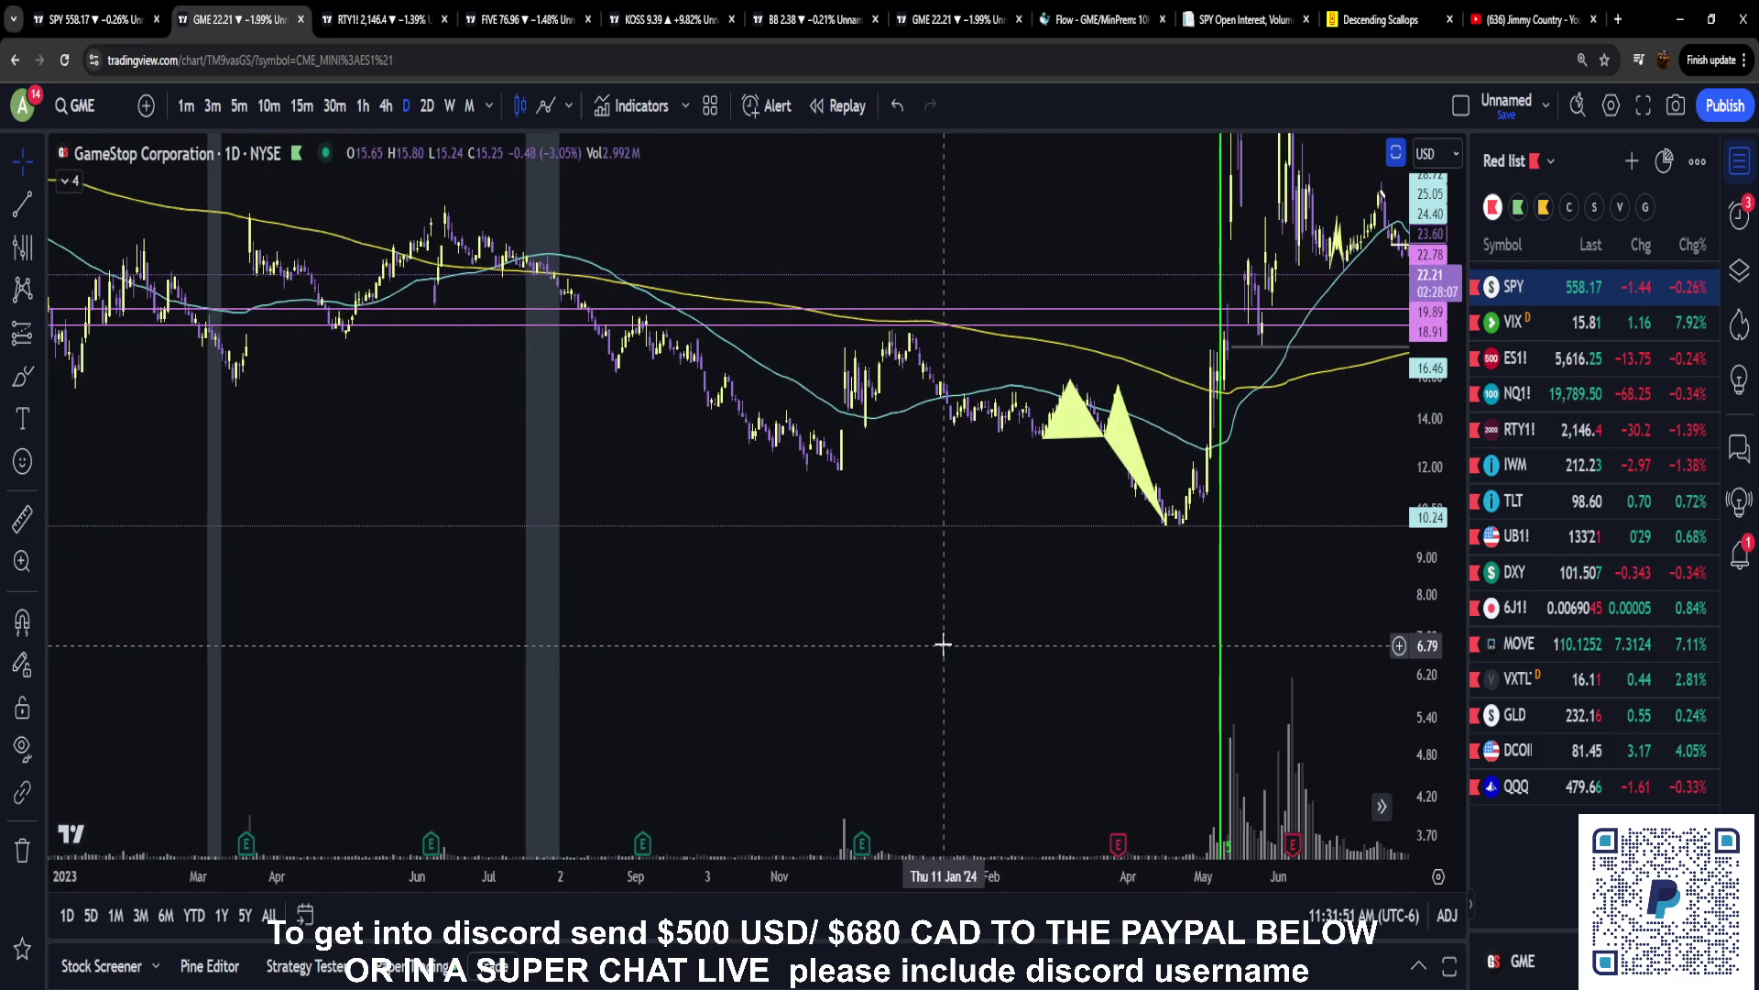
{"action": "scroll", "coordinate": [1080, 616], "scroll_direction": "up", "scroll_amount": 6}
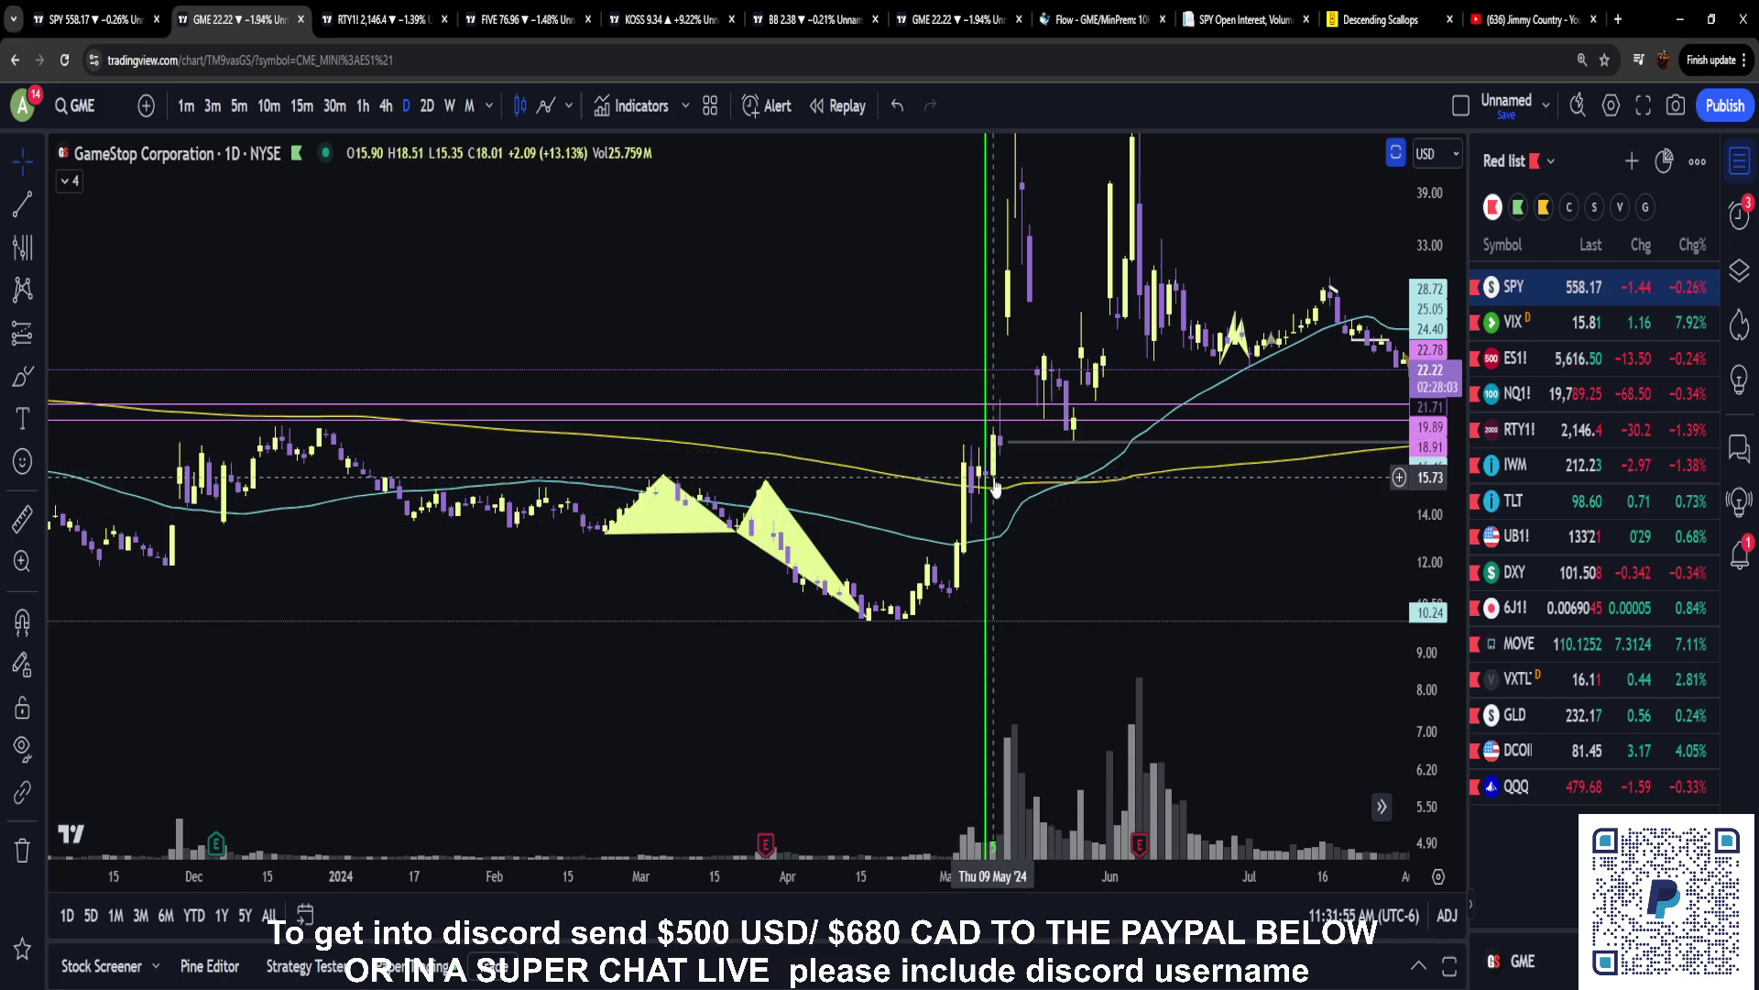
{"action": "left_click_drag", "start_coordinate": [994, 486], "coordinate": [1066, 611]}
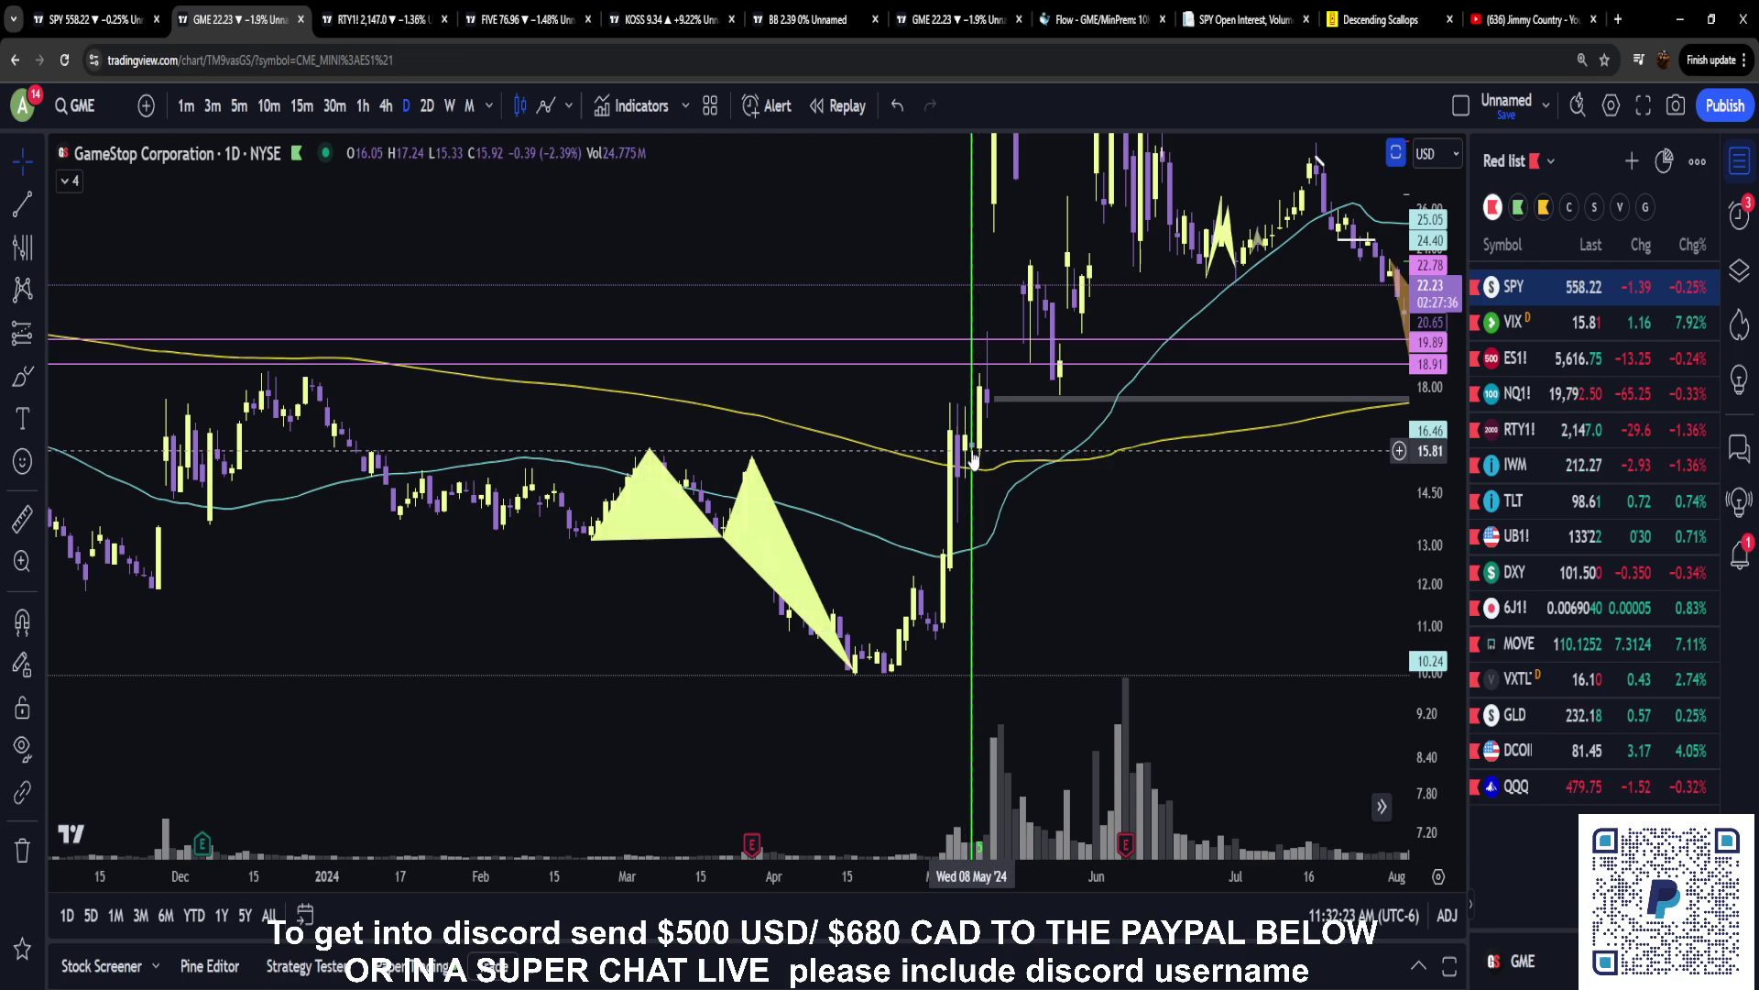
{"action": "key", "text": "alt+h"}
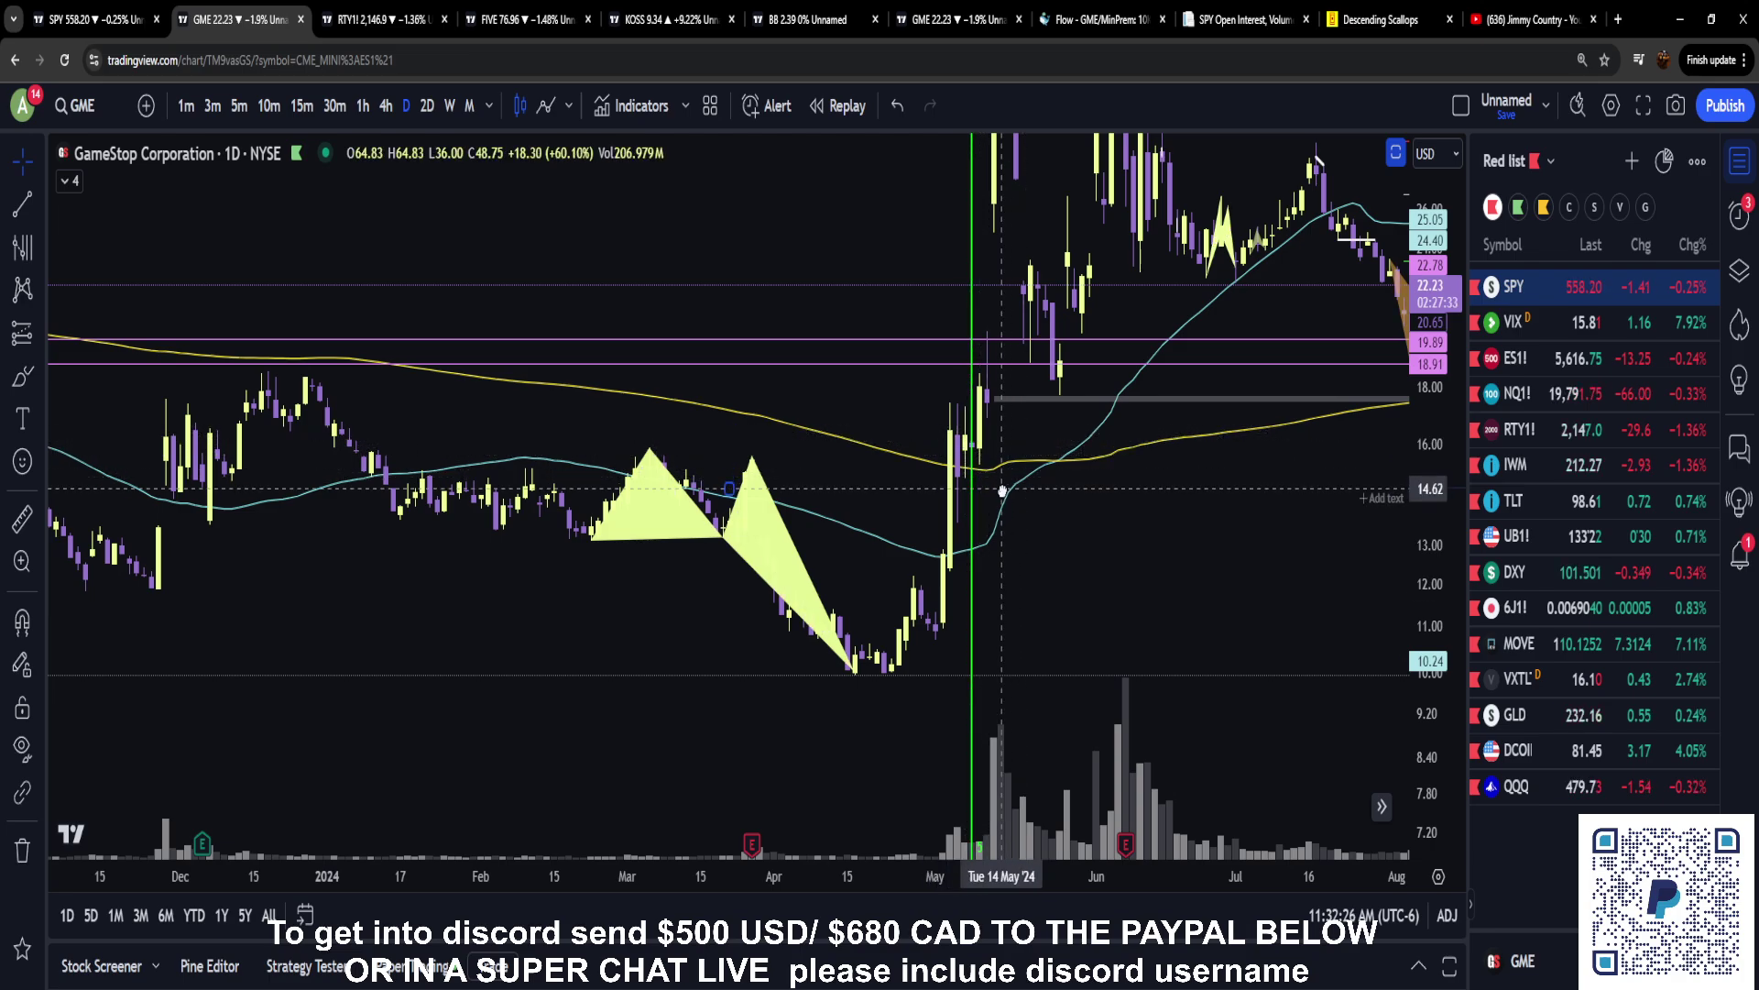
{"action": "left_click_drag", "start_coordinate": [1011, 438], "coordinate": [1010, 431]}
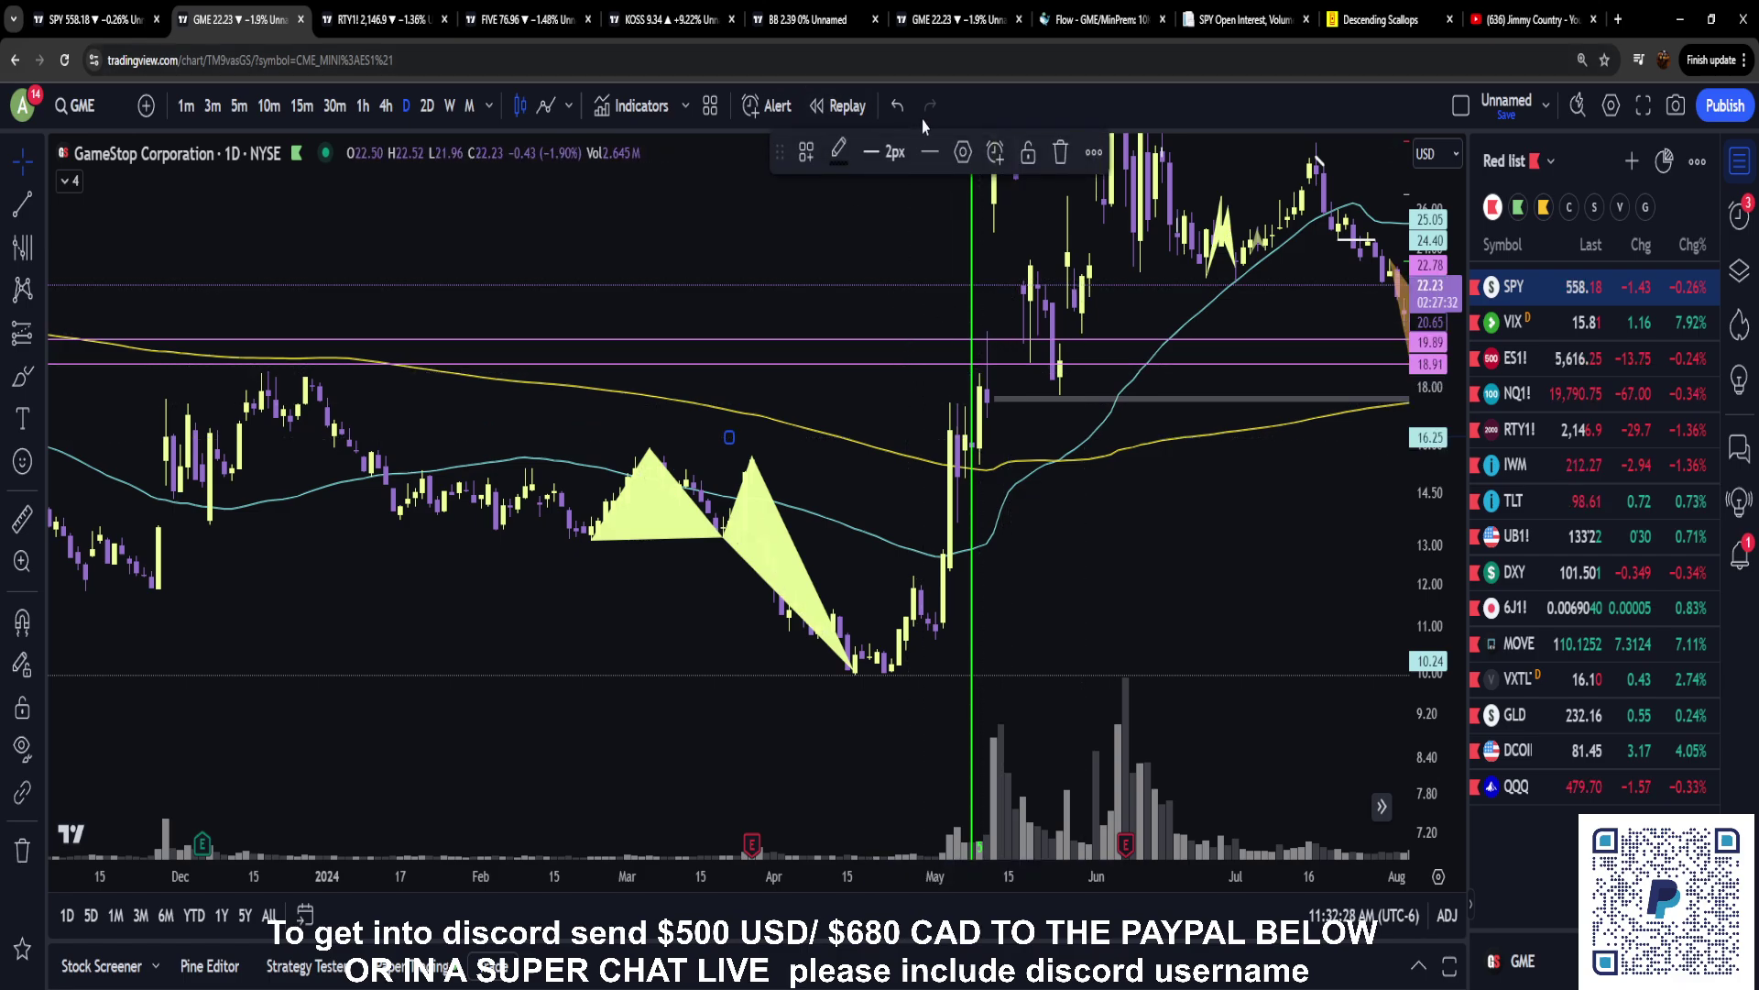
{"action": "key", "text": "alt+r"}
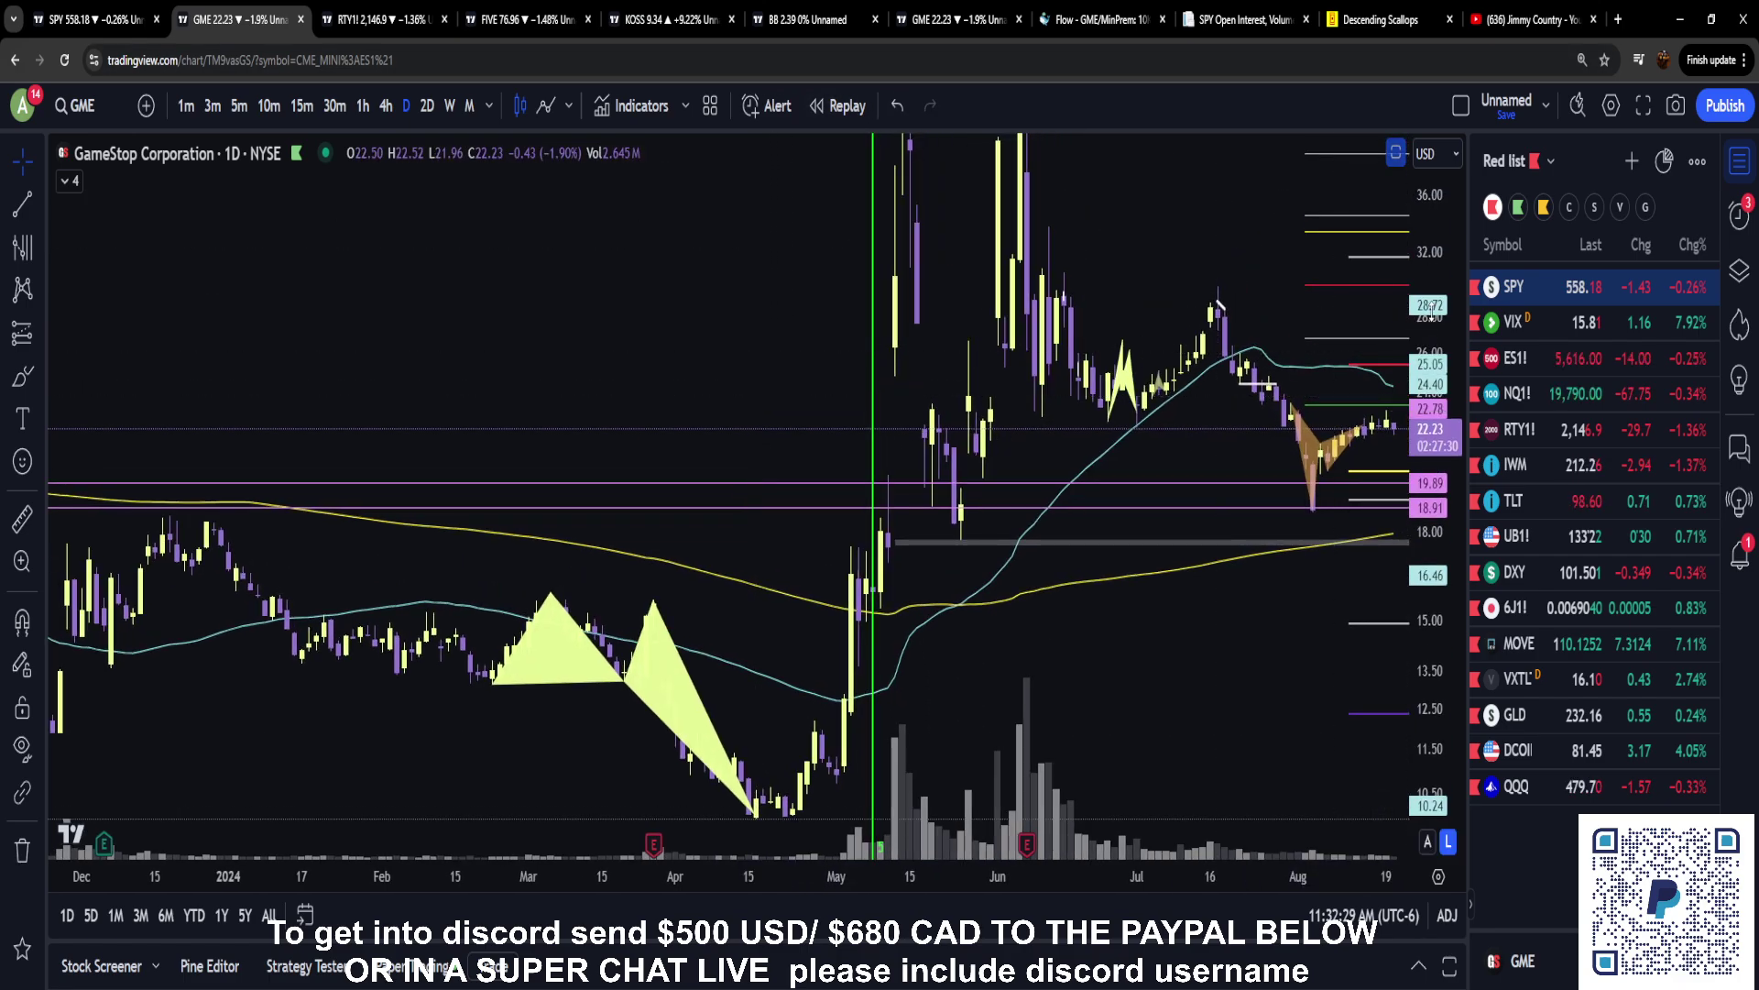
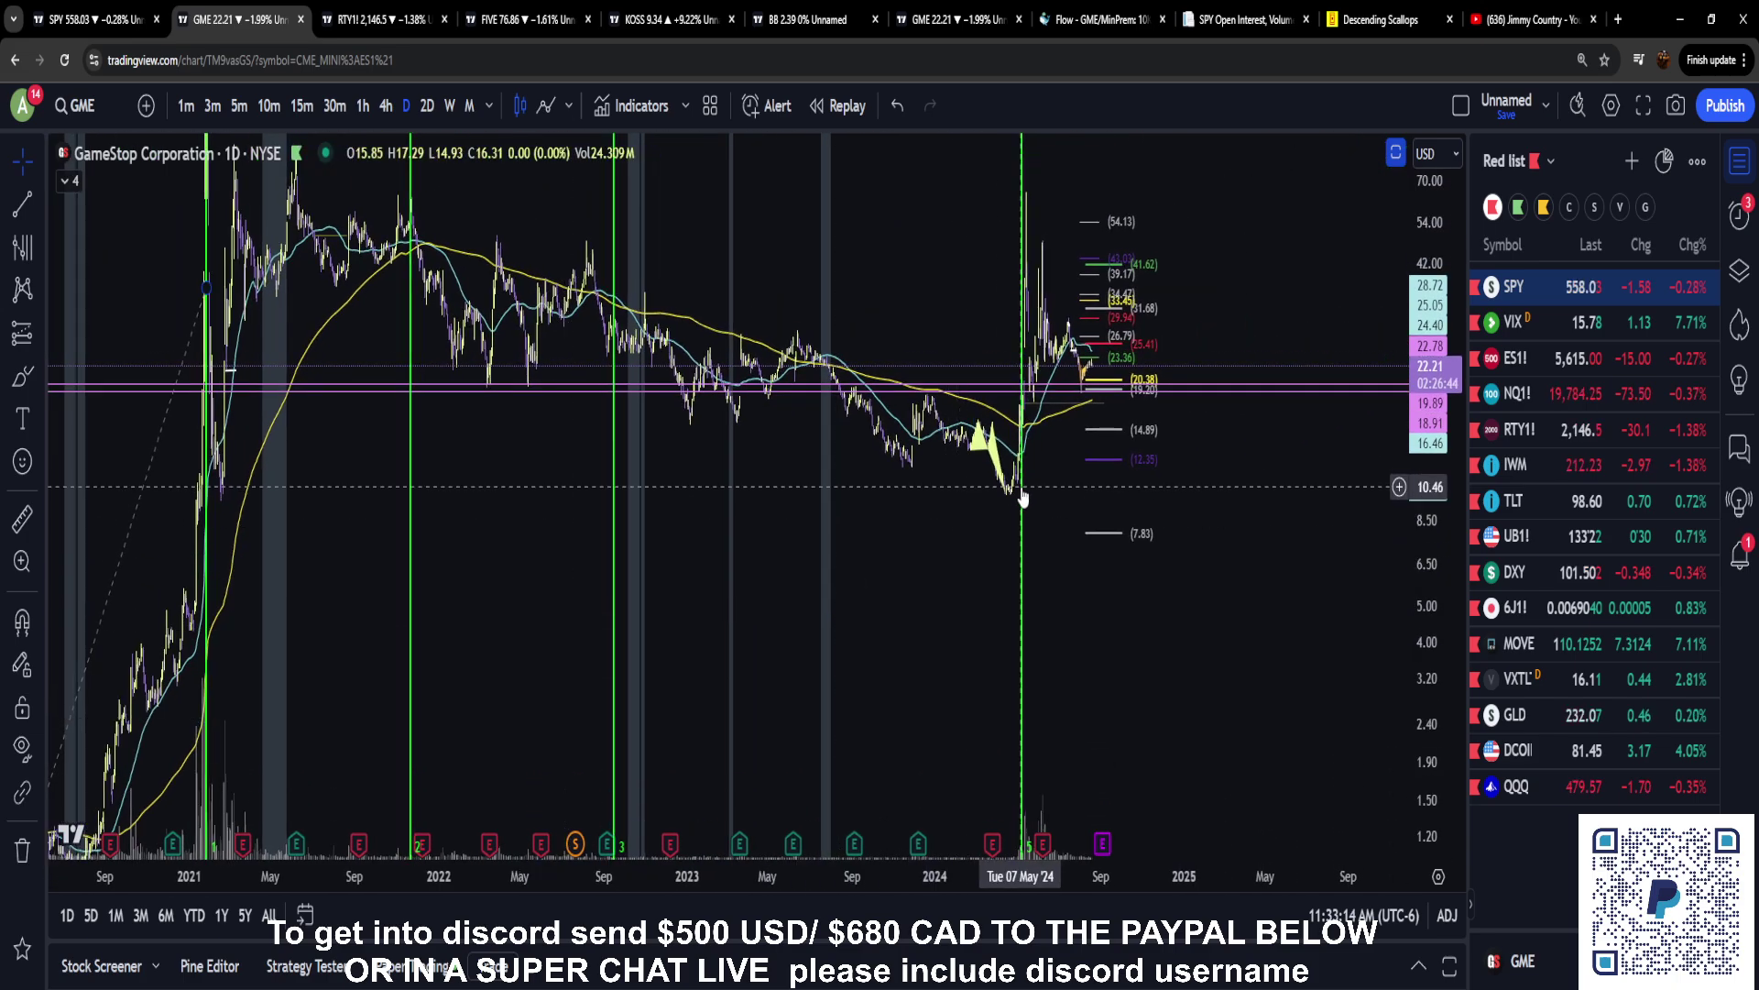
{"action": "scroll", "coordinate": [1024, 498], "scroll_direction": "up", "scroll_amount": 10}
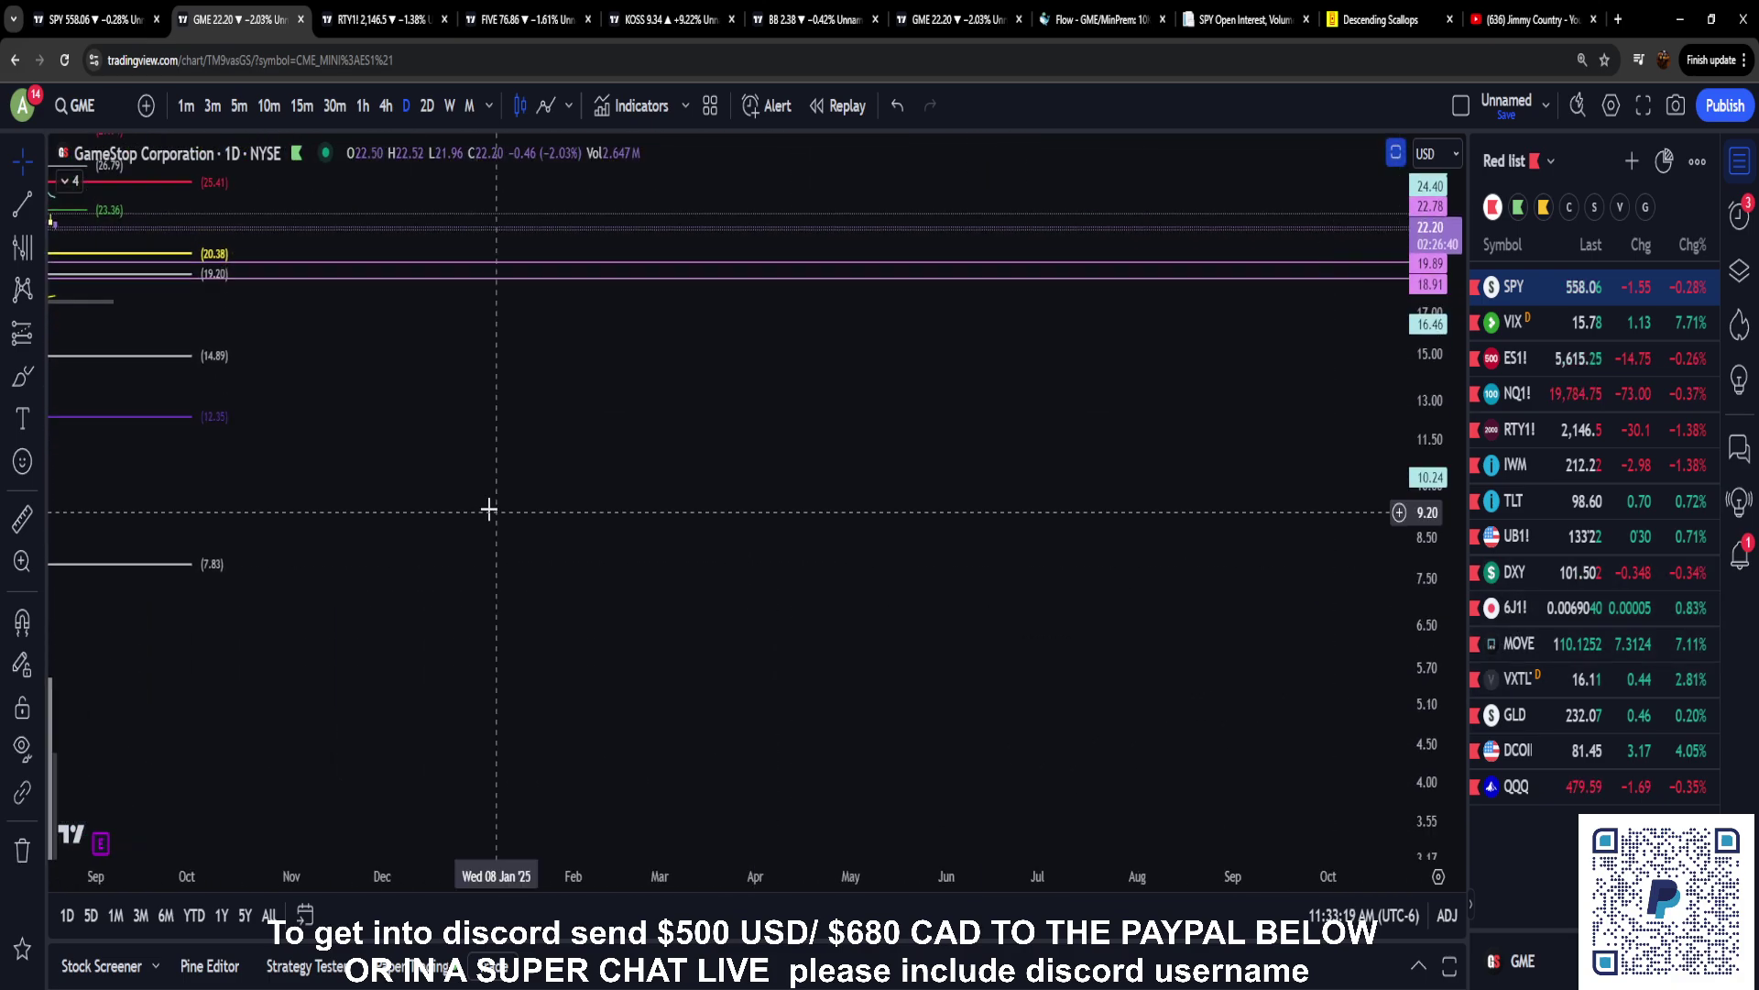
{"action": "left_click_drag", "start_coordinate": [487, 507], "coordinate": [1318, 820]}
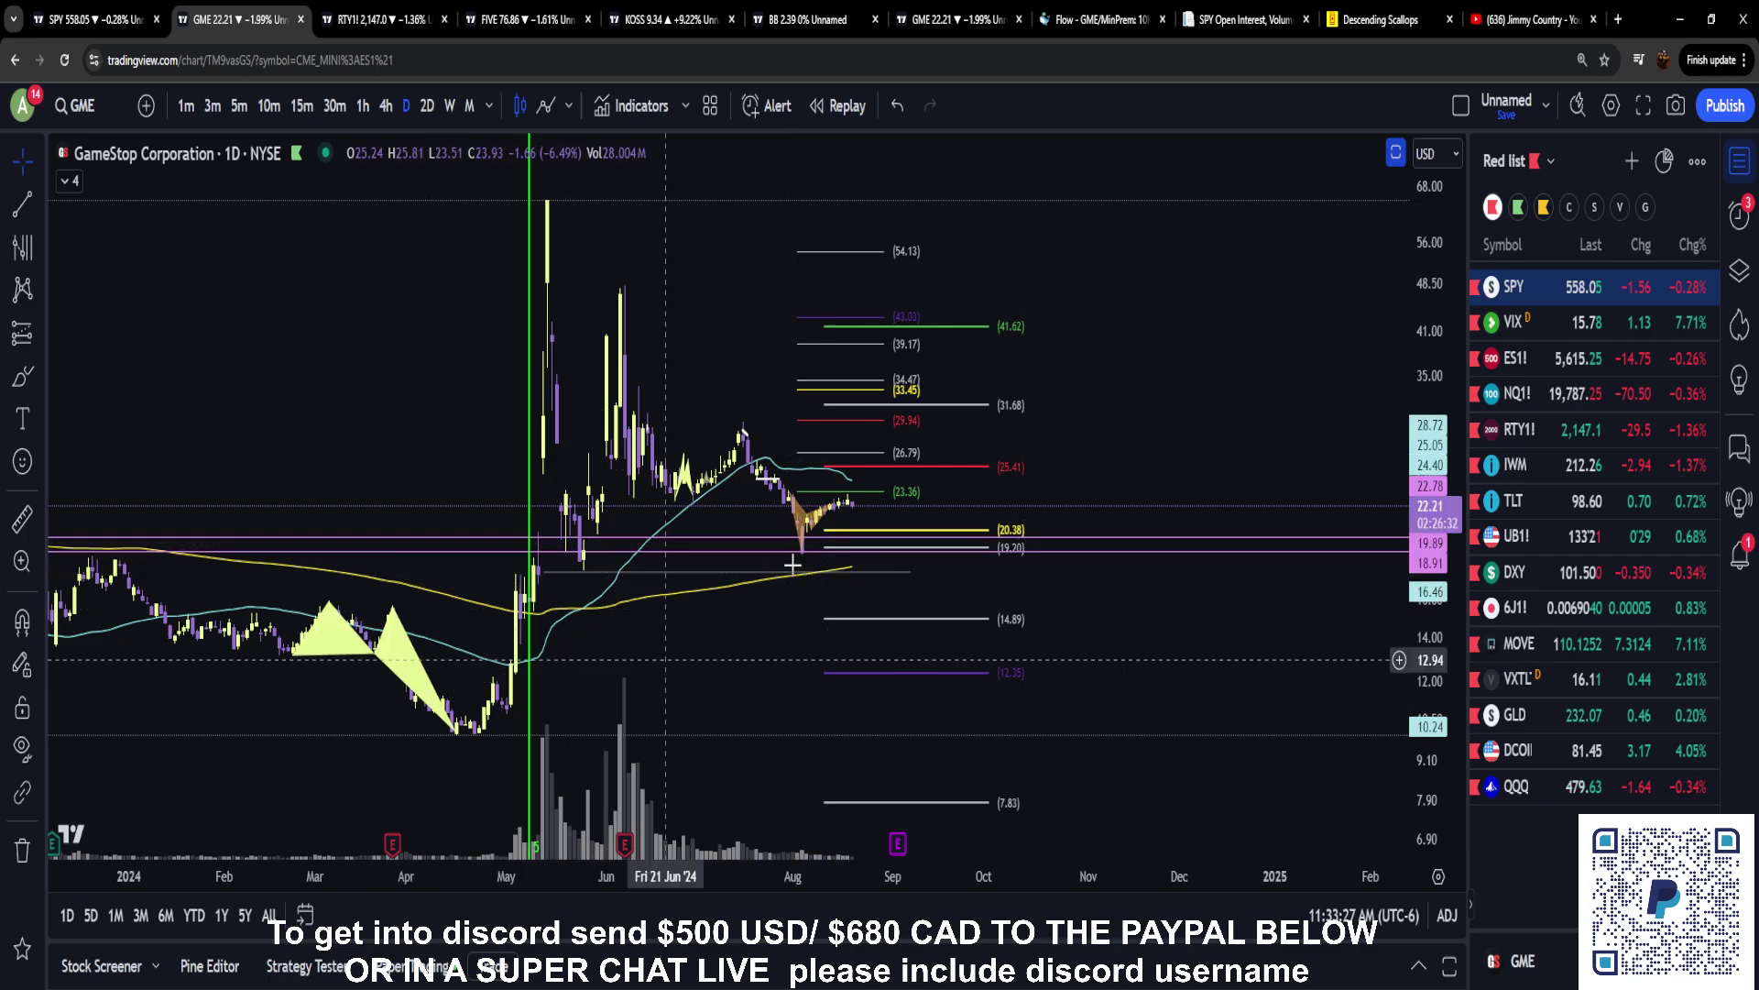
Draw a Trend-Based Fib Time from the 16 April 2024 low to the 14 May peak and the 24 May low, and review its level settings
{"action": "left_click", "coordinate": [38, 247]}
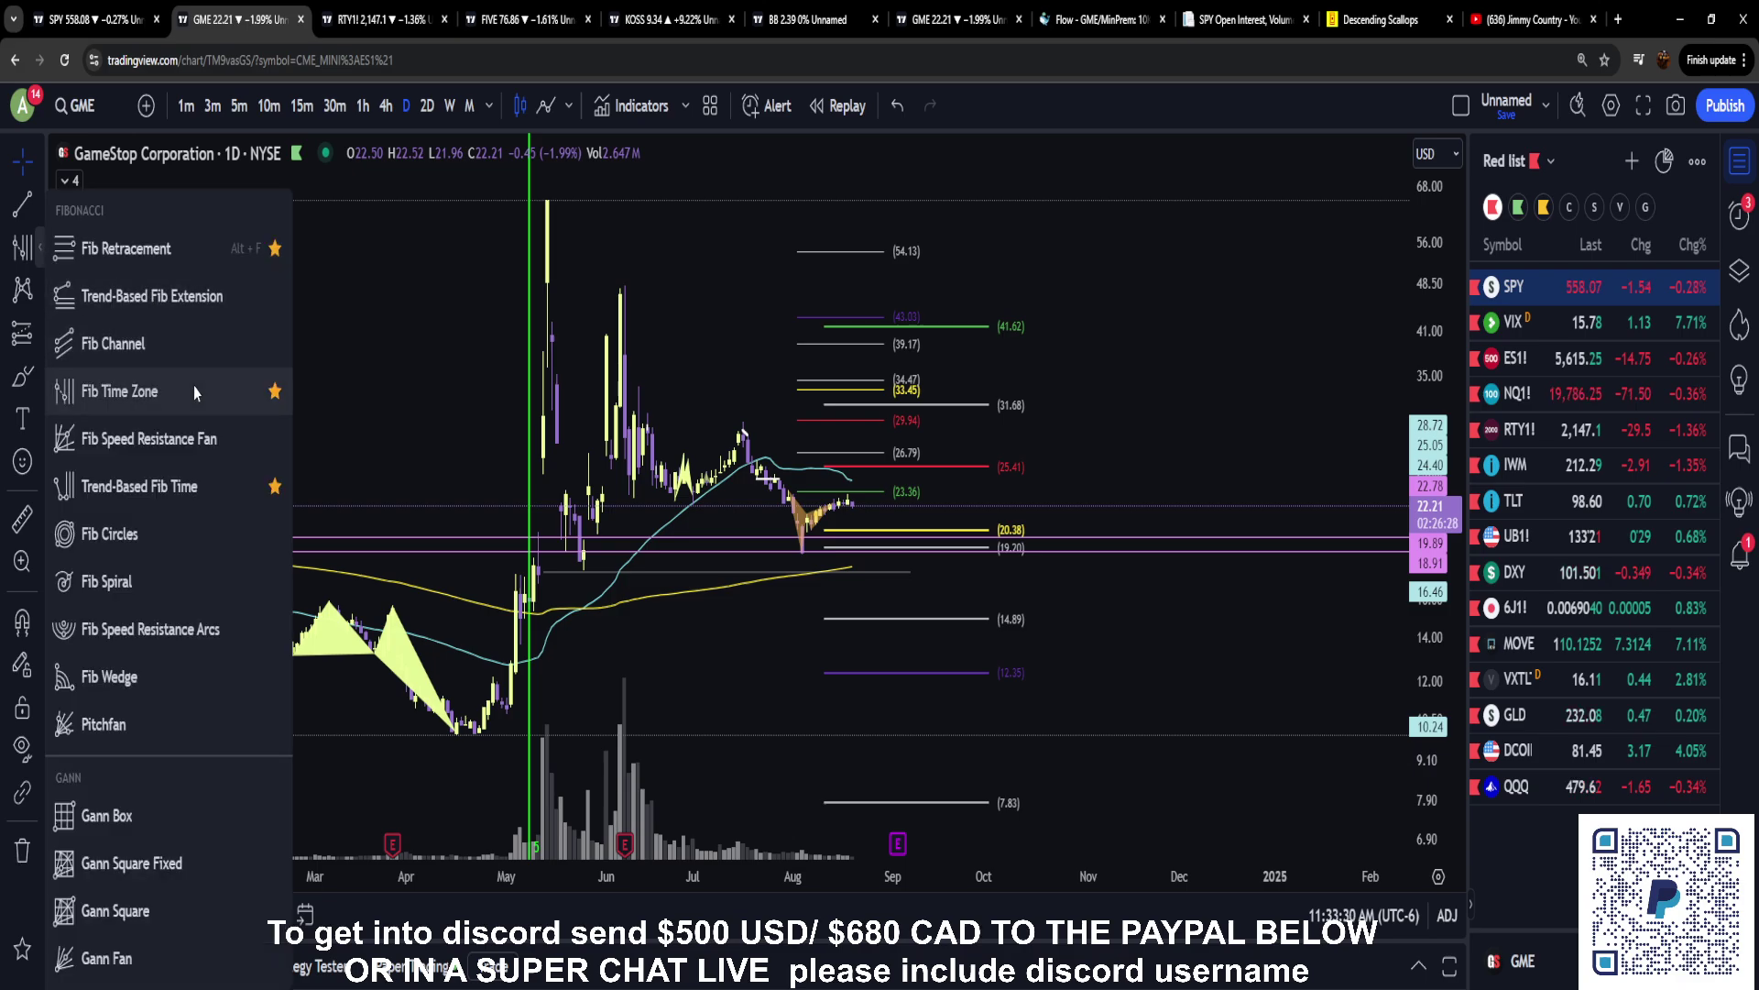
{"action": "left_click", "coordinate": [189, 493]}
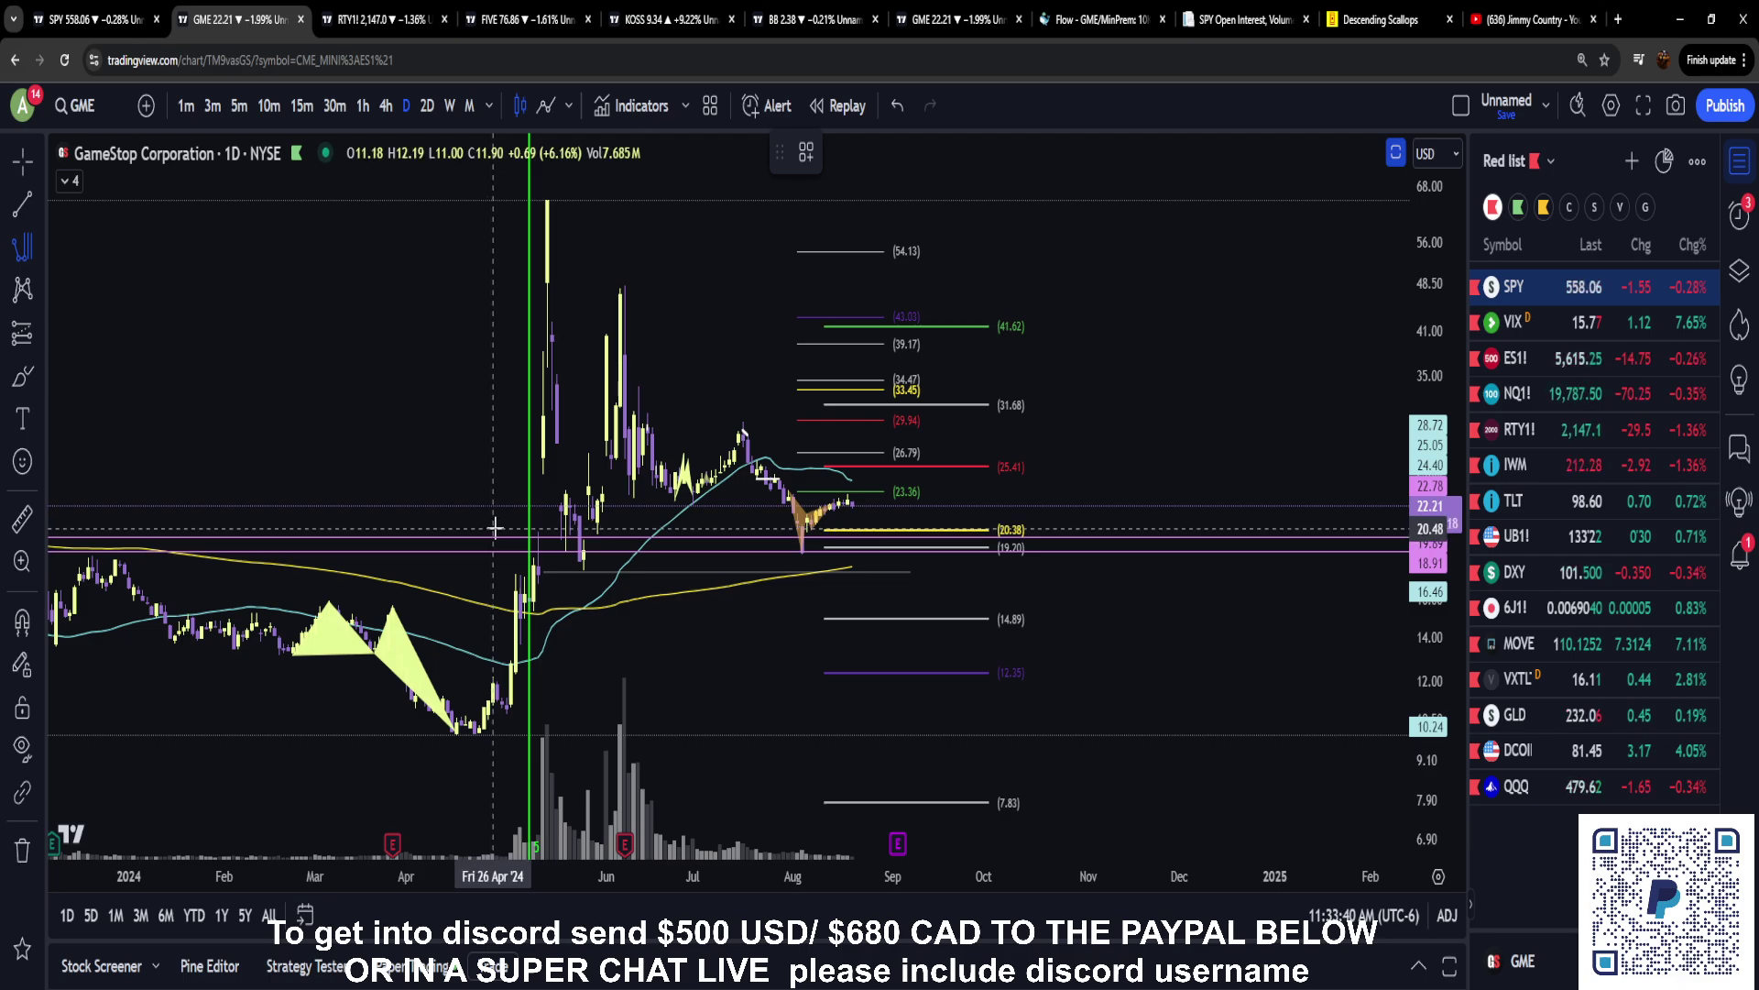
{"action": "left_click", "coordinate": [456, 736]}
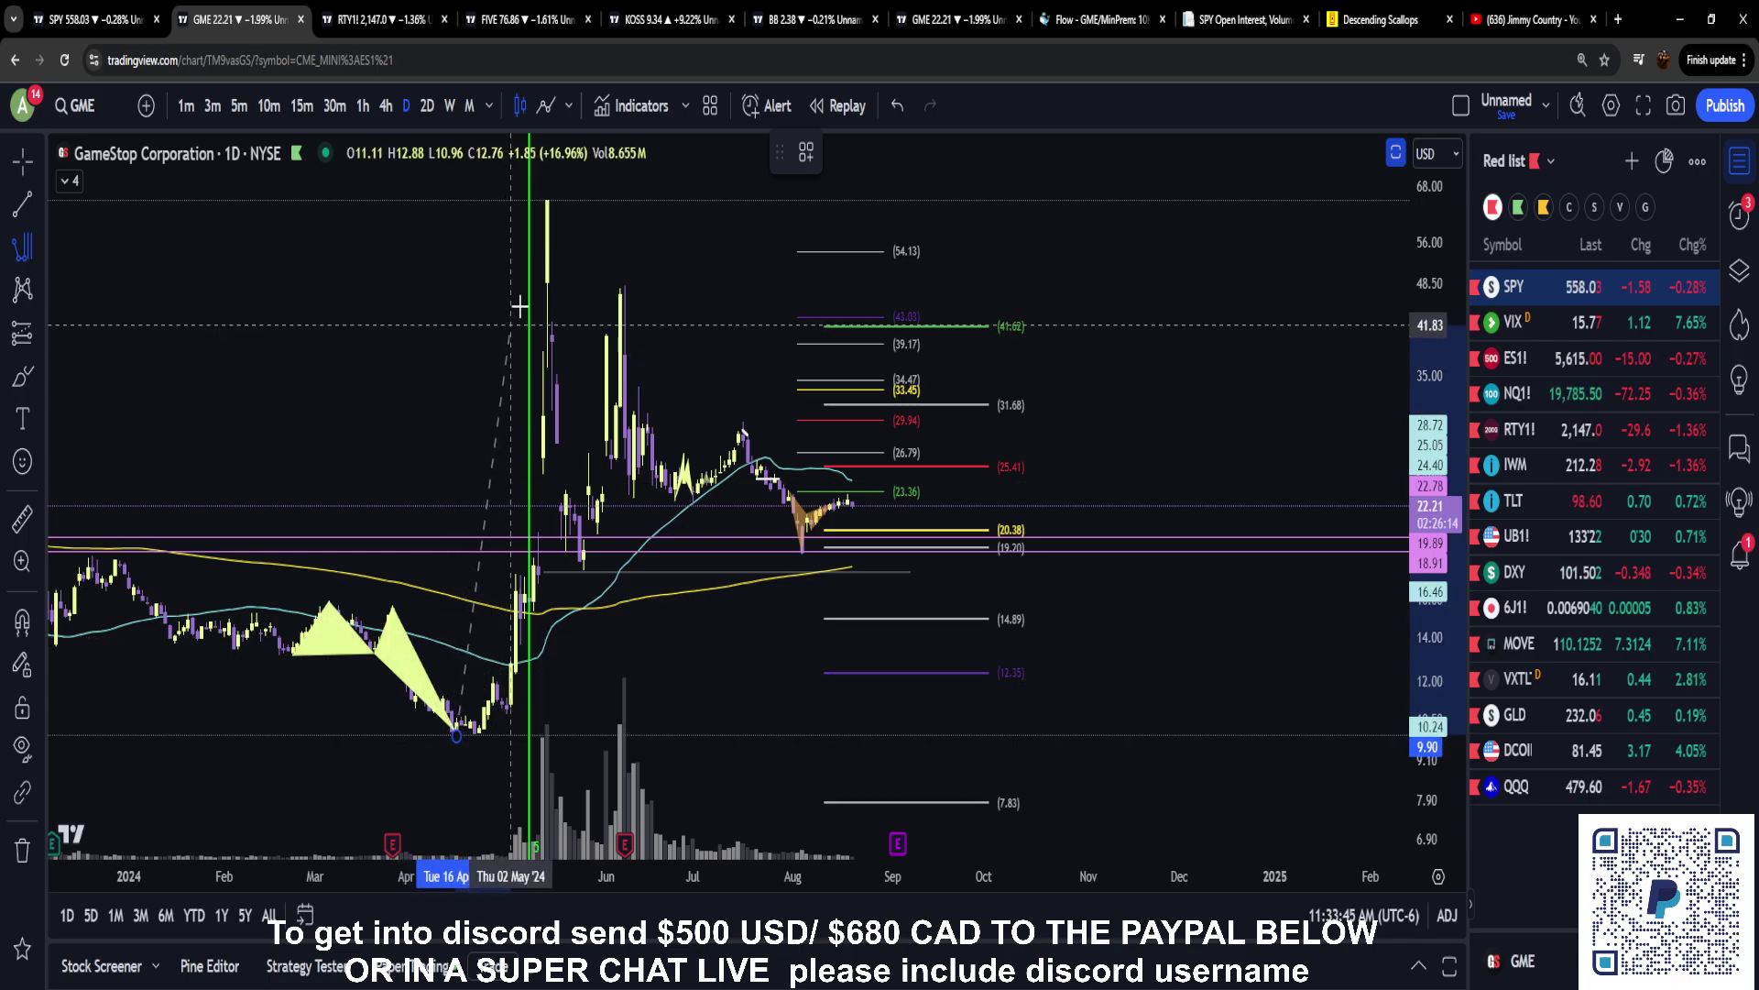
{"action": "left_click", "coordinate": [546, 200]}
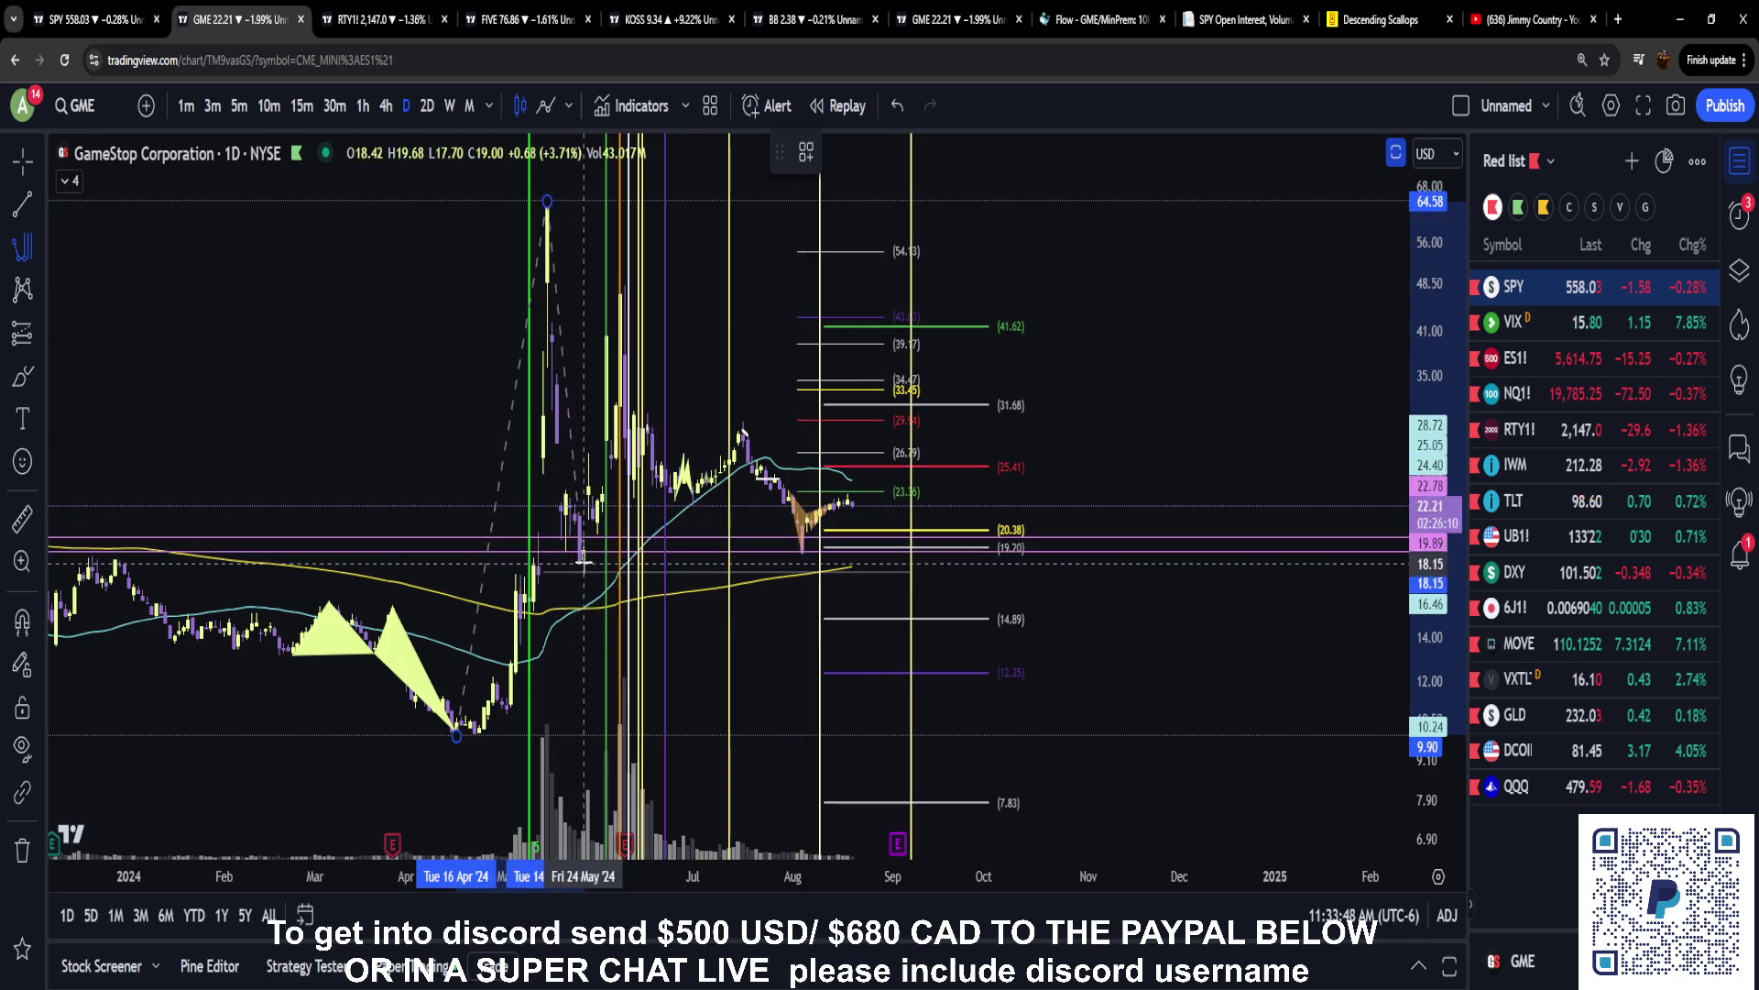
{"action": "left_click", "coordinate": [584, 566]}
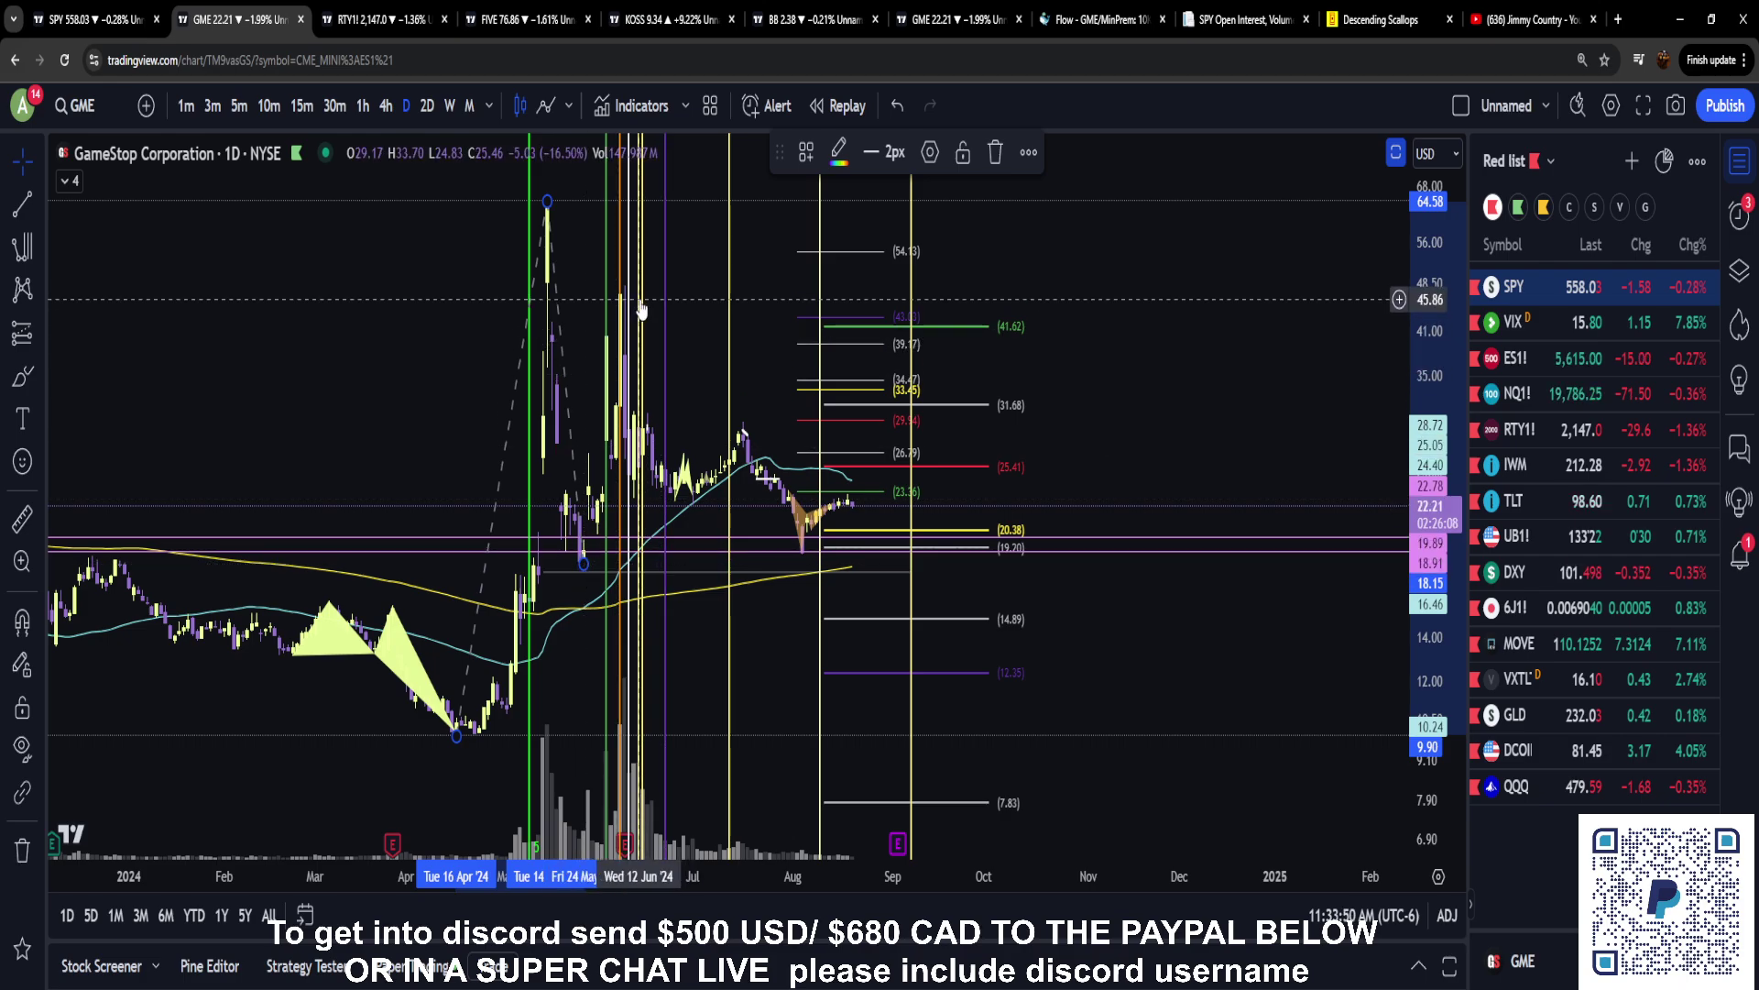
{"action": "double_click", "coordinate": [811, 548]}
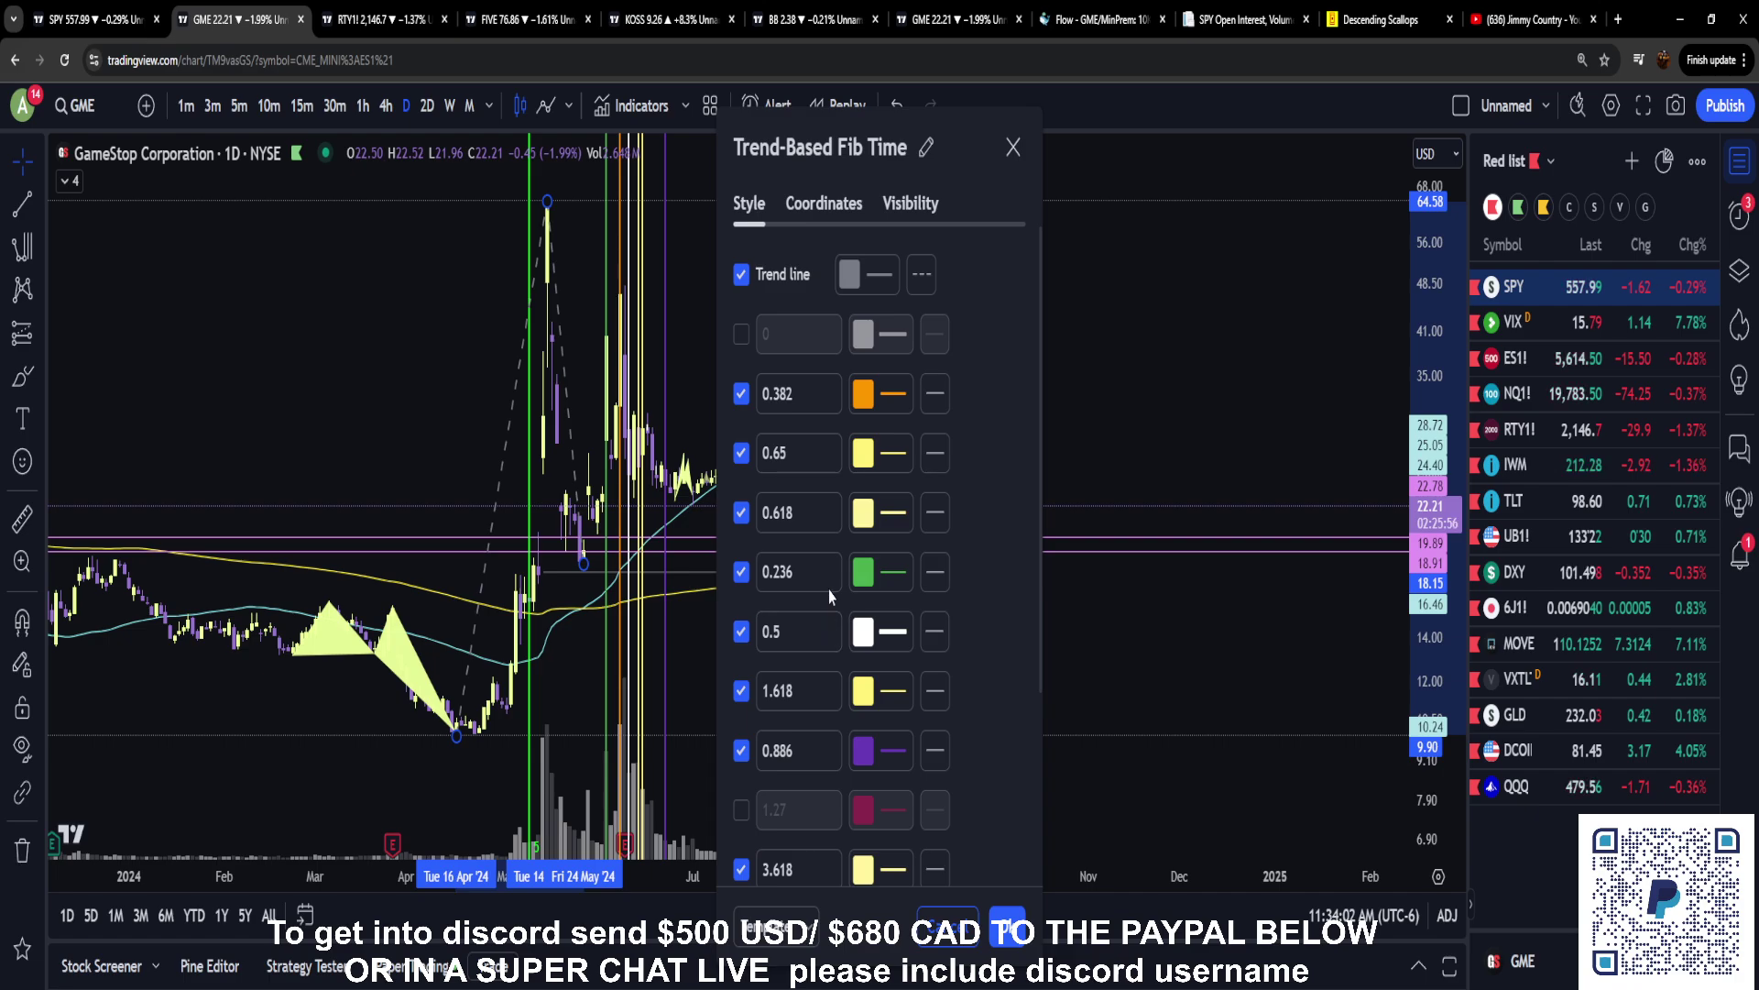
{"action": "left_click", "coordinate": [1007, 916]}
Delete the earlier Fib Time Zone, whose green line stands at 8 May 2024, from the GME chart
{"action": "scroll", "coordinate": [259, 689], "scroll_direction": "up", "scroll_amount": 5}
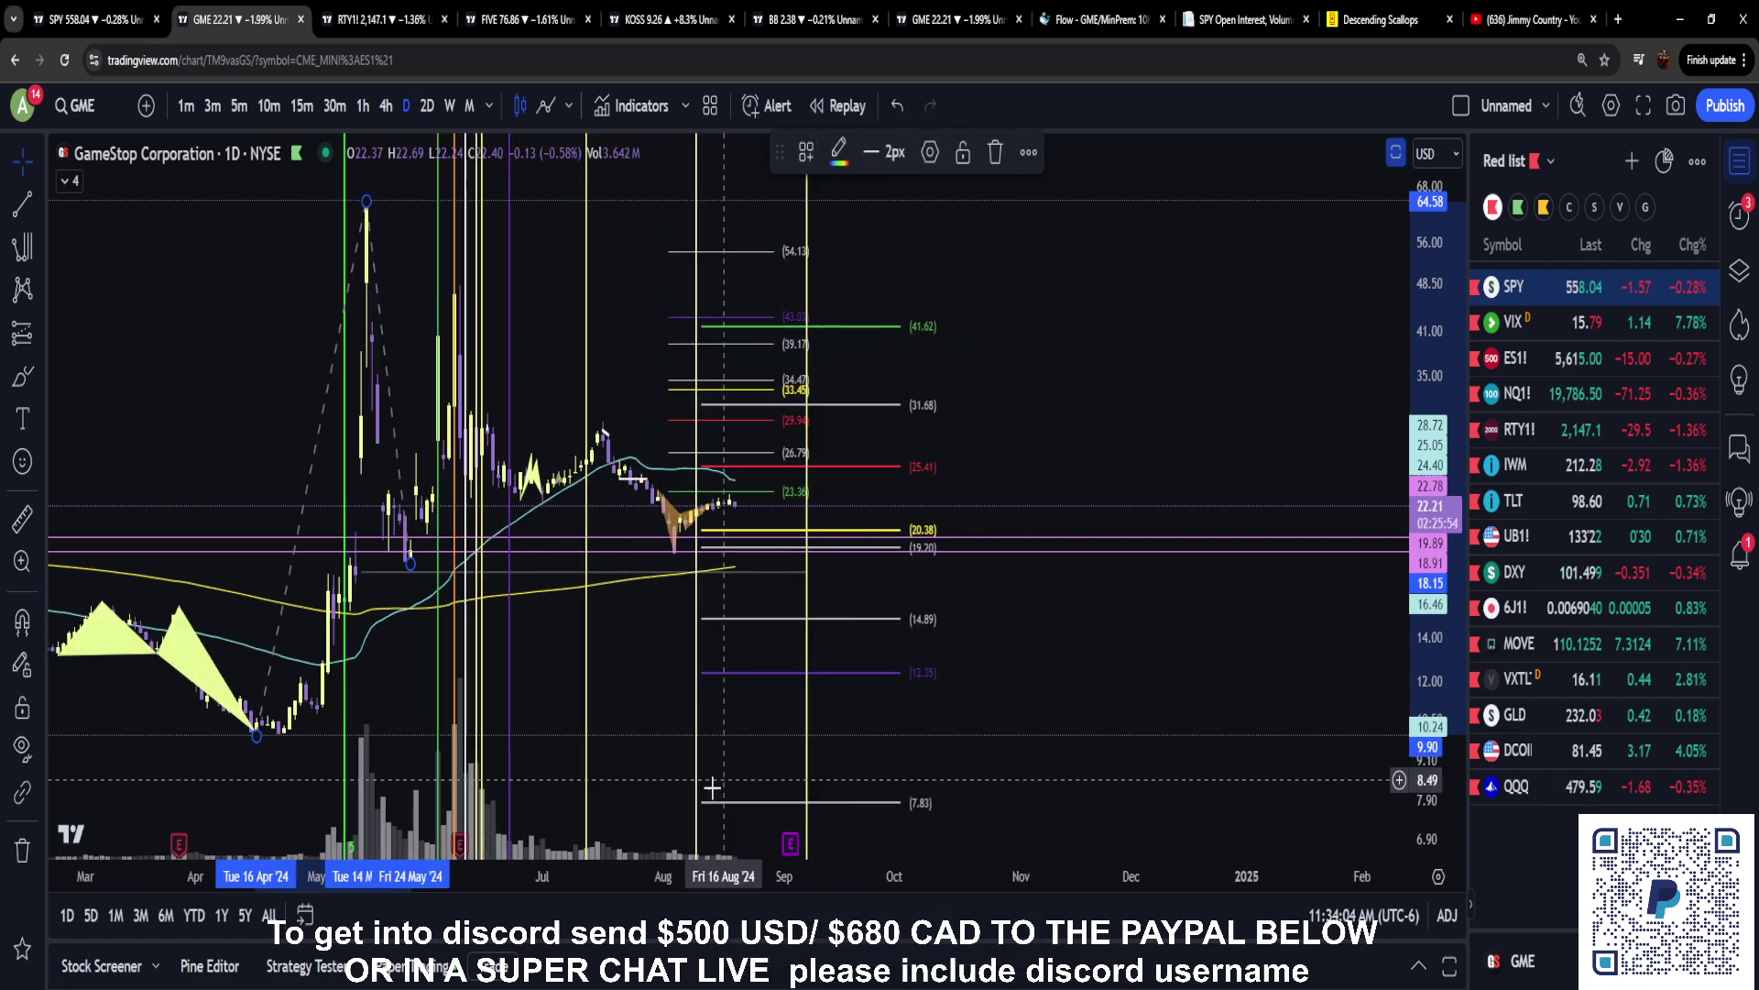
{"action": "left_click_drag", "start_coordinate": [110, 636], "coordinate": [1132, 641]}
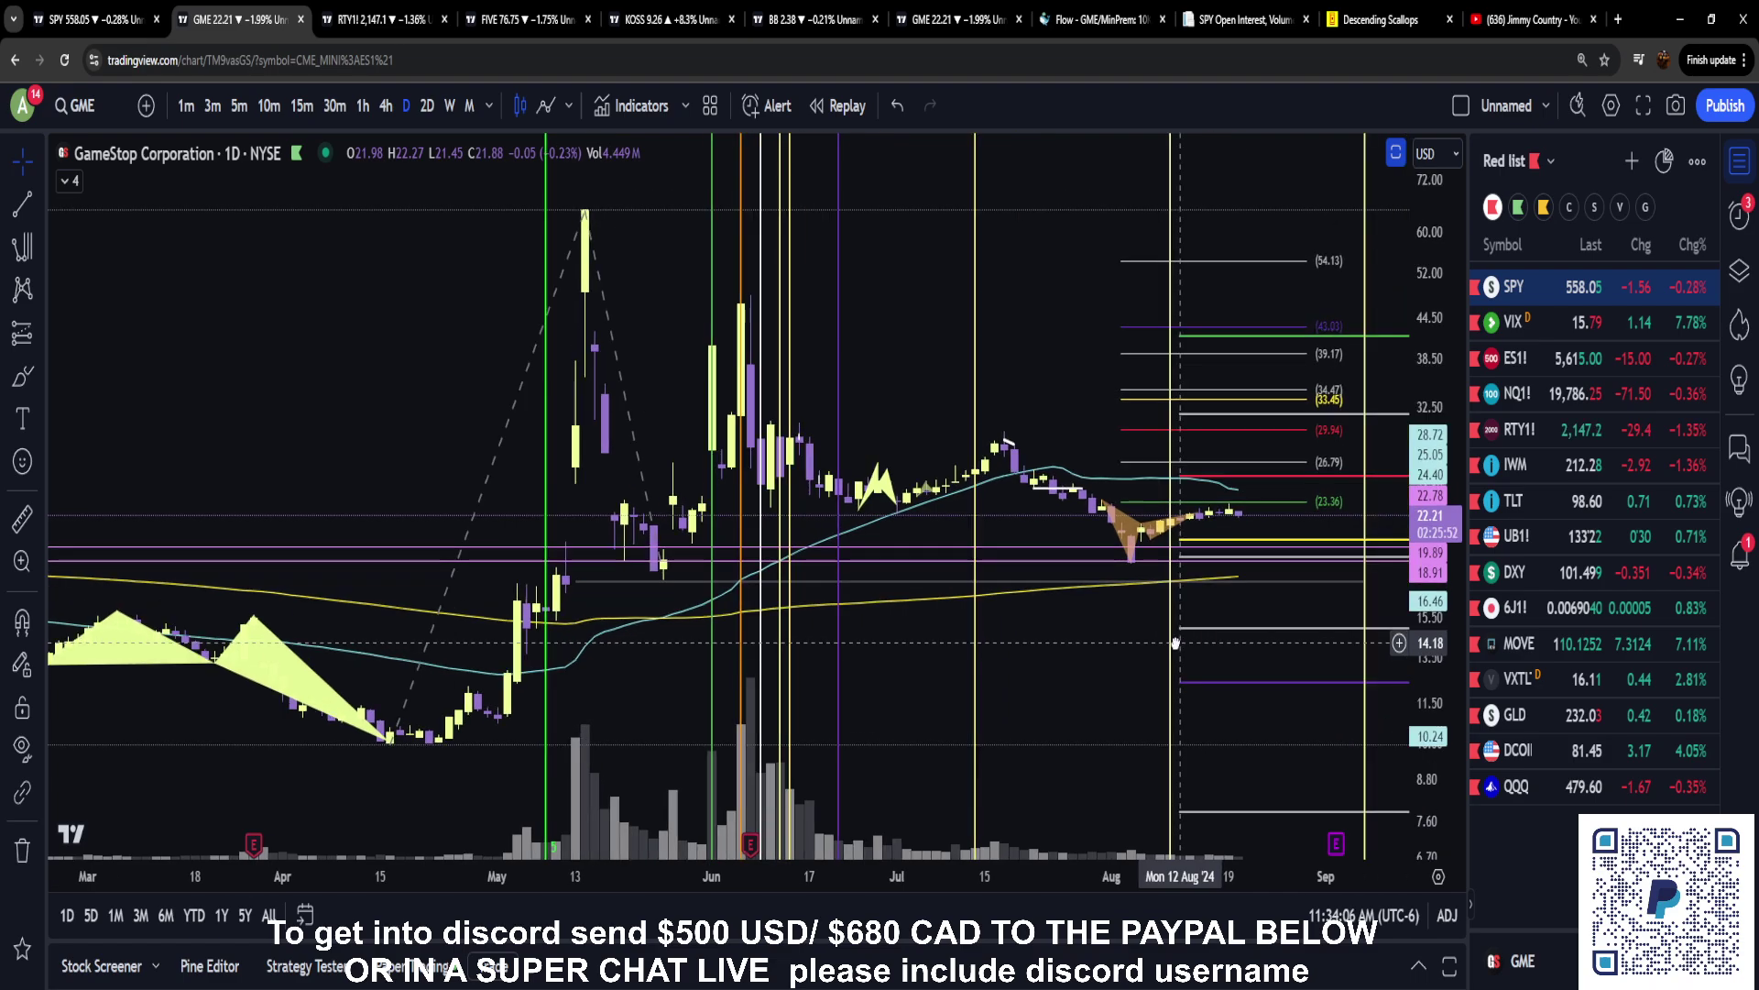
{"action": "left_click", "coordinate": [547, 513]}
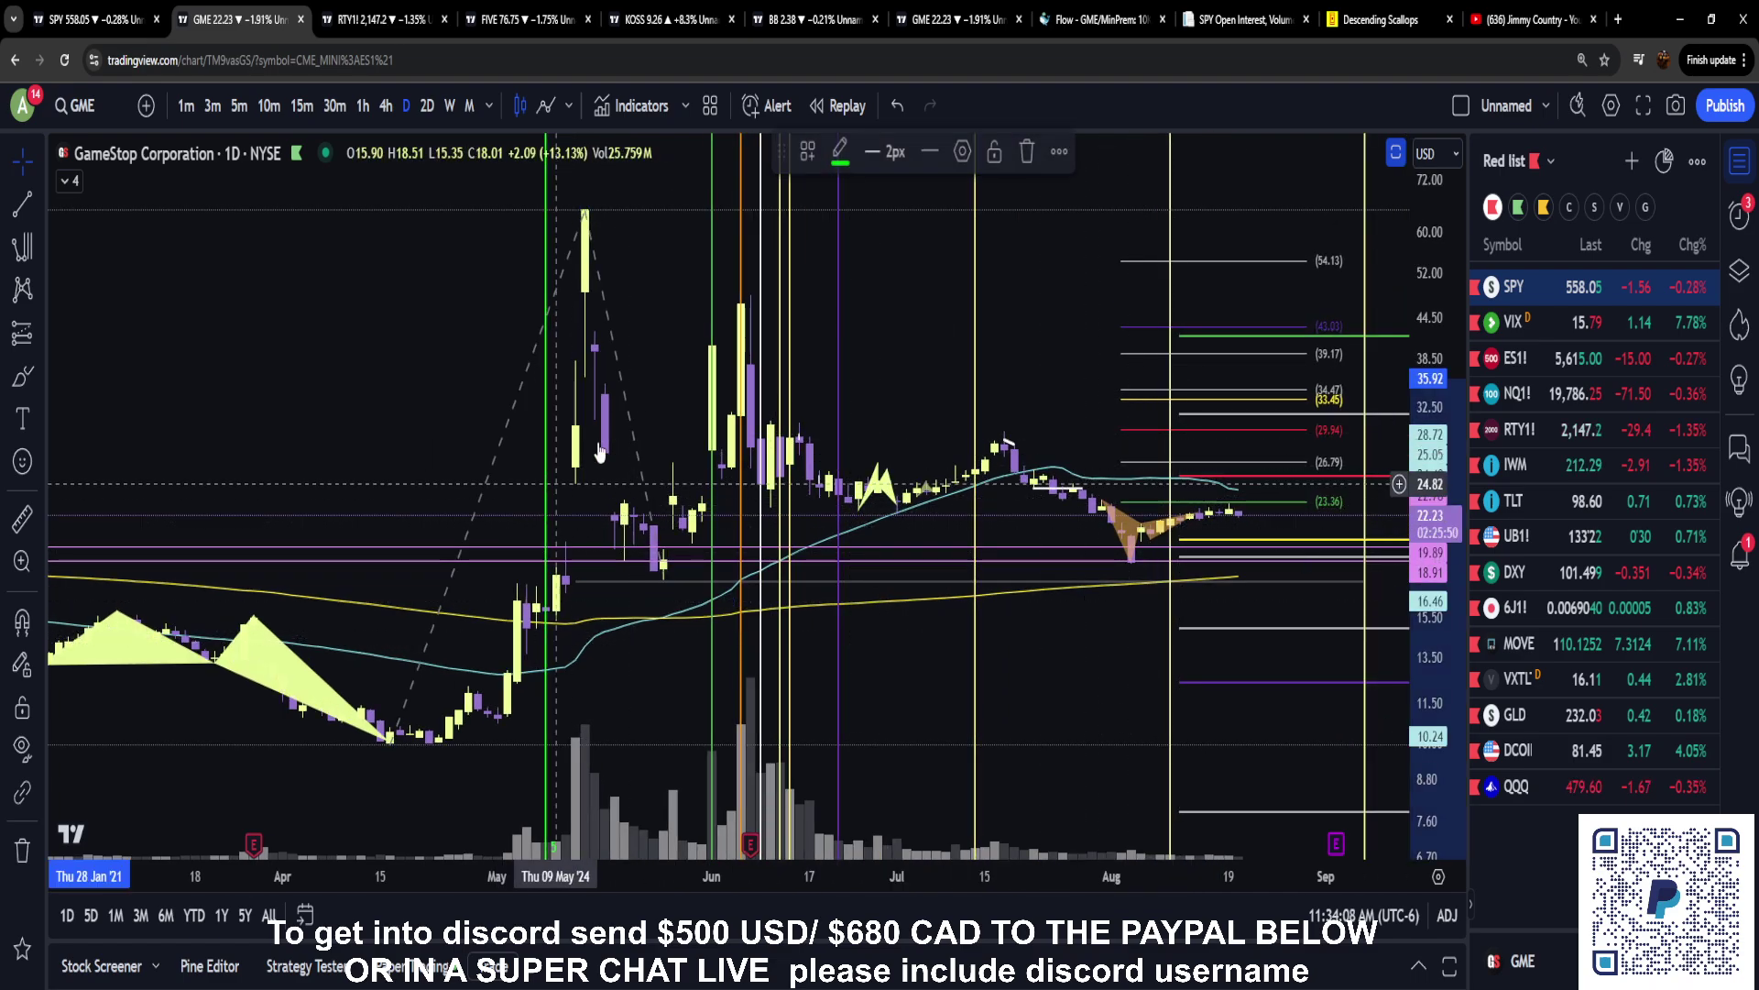
{"action": "left_click", "coordinate": [1028, 152]}
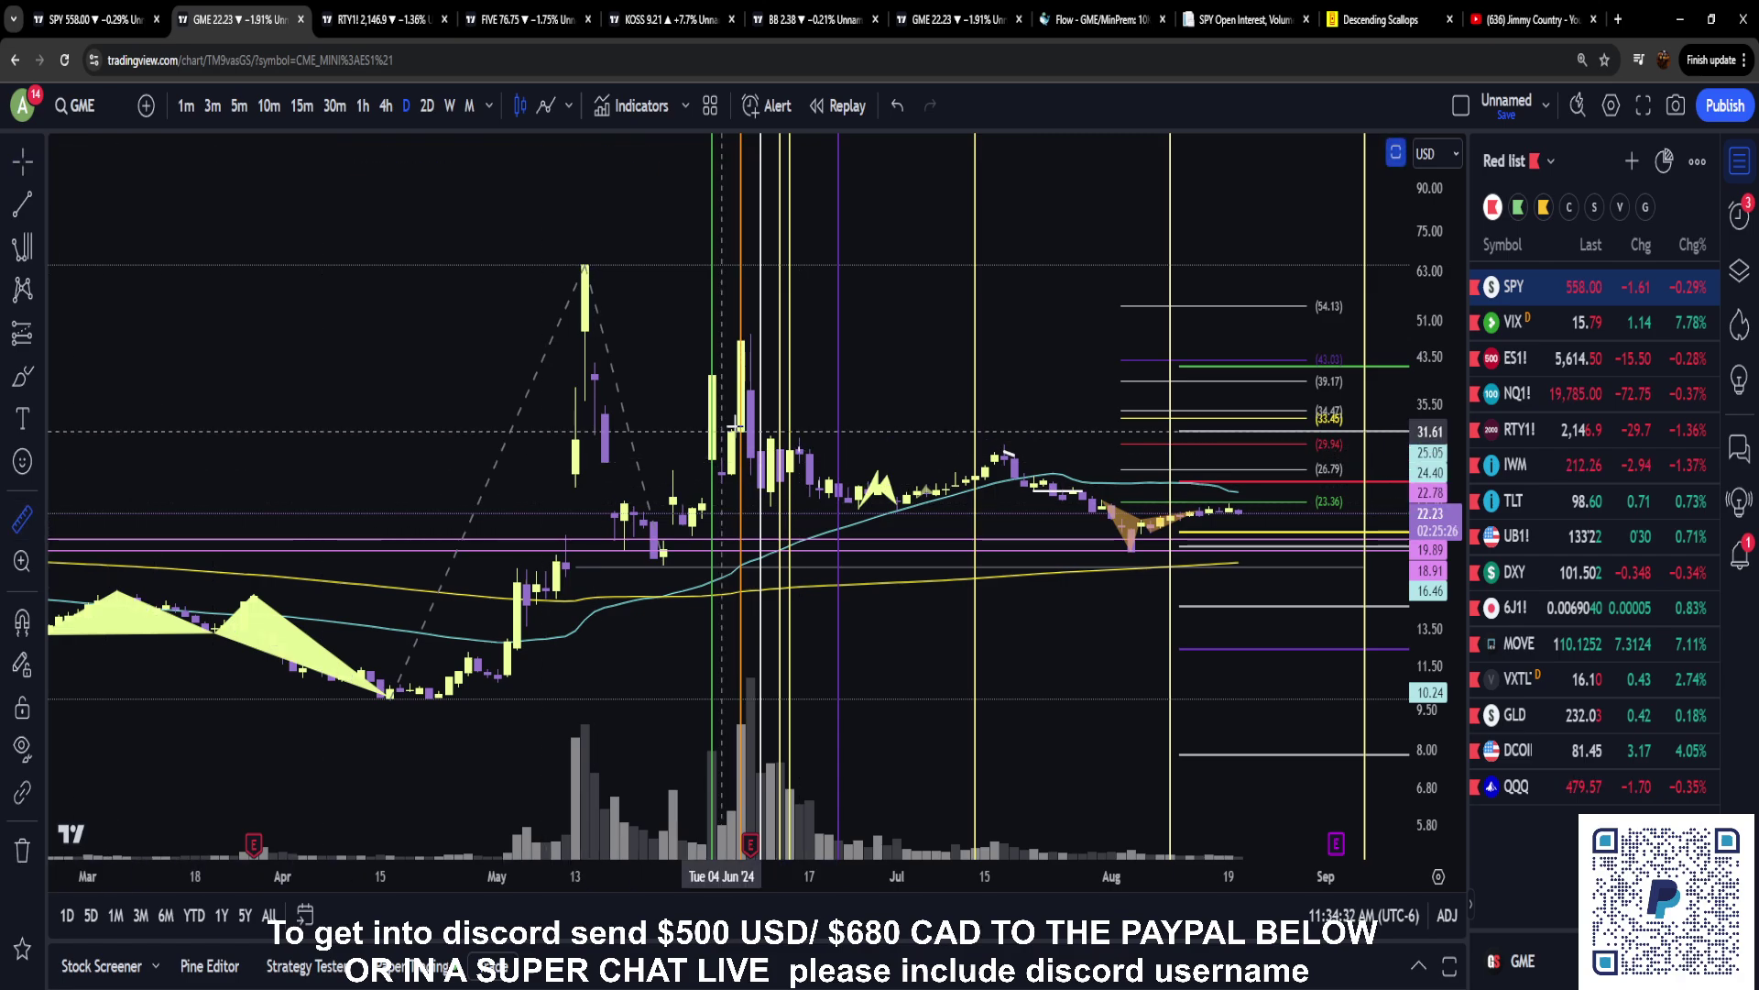
Measure GME's price drop from 13 June to 25 June 2024, and clear the measurement
{"action": "left_click", "coordinate": [812, 456], "text": "shift"}
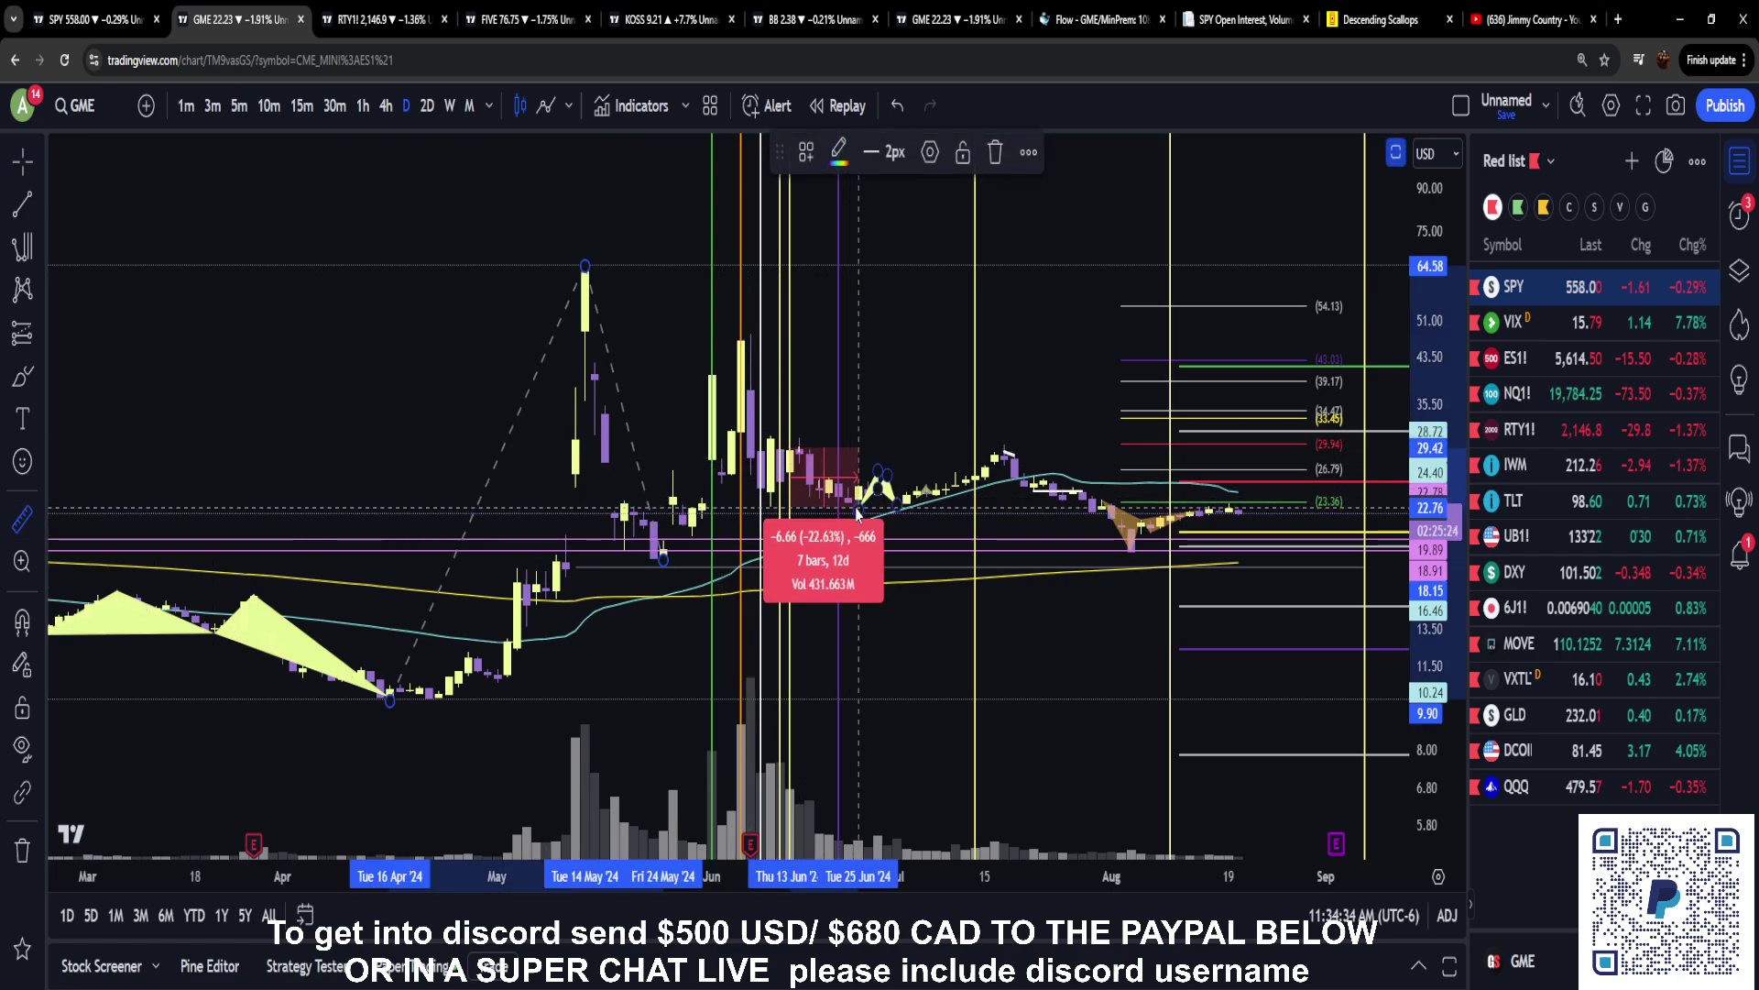
{"action": "left_click", "coordinate": [817, 549]}
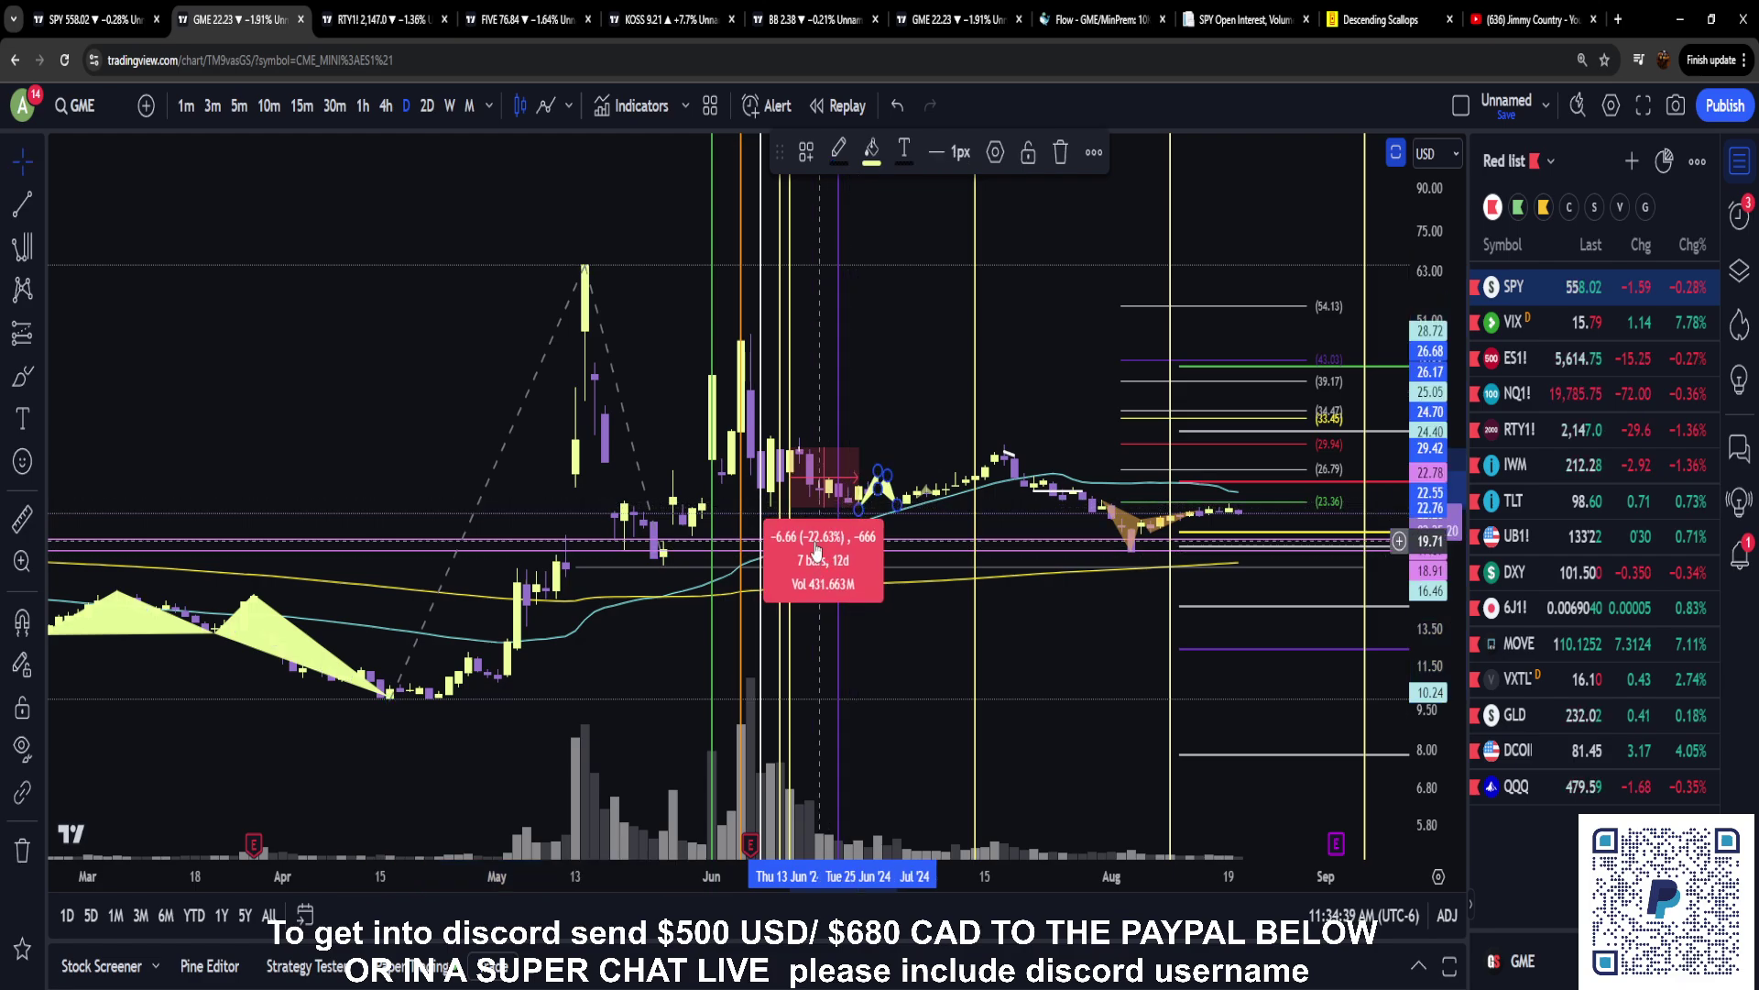
{"action": "left_click", "coordinate": [844, 648]}
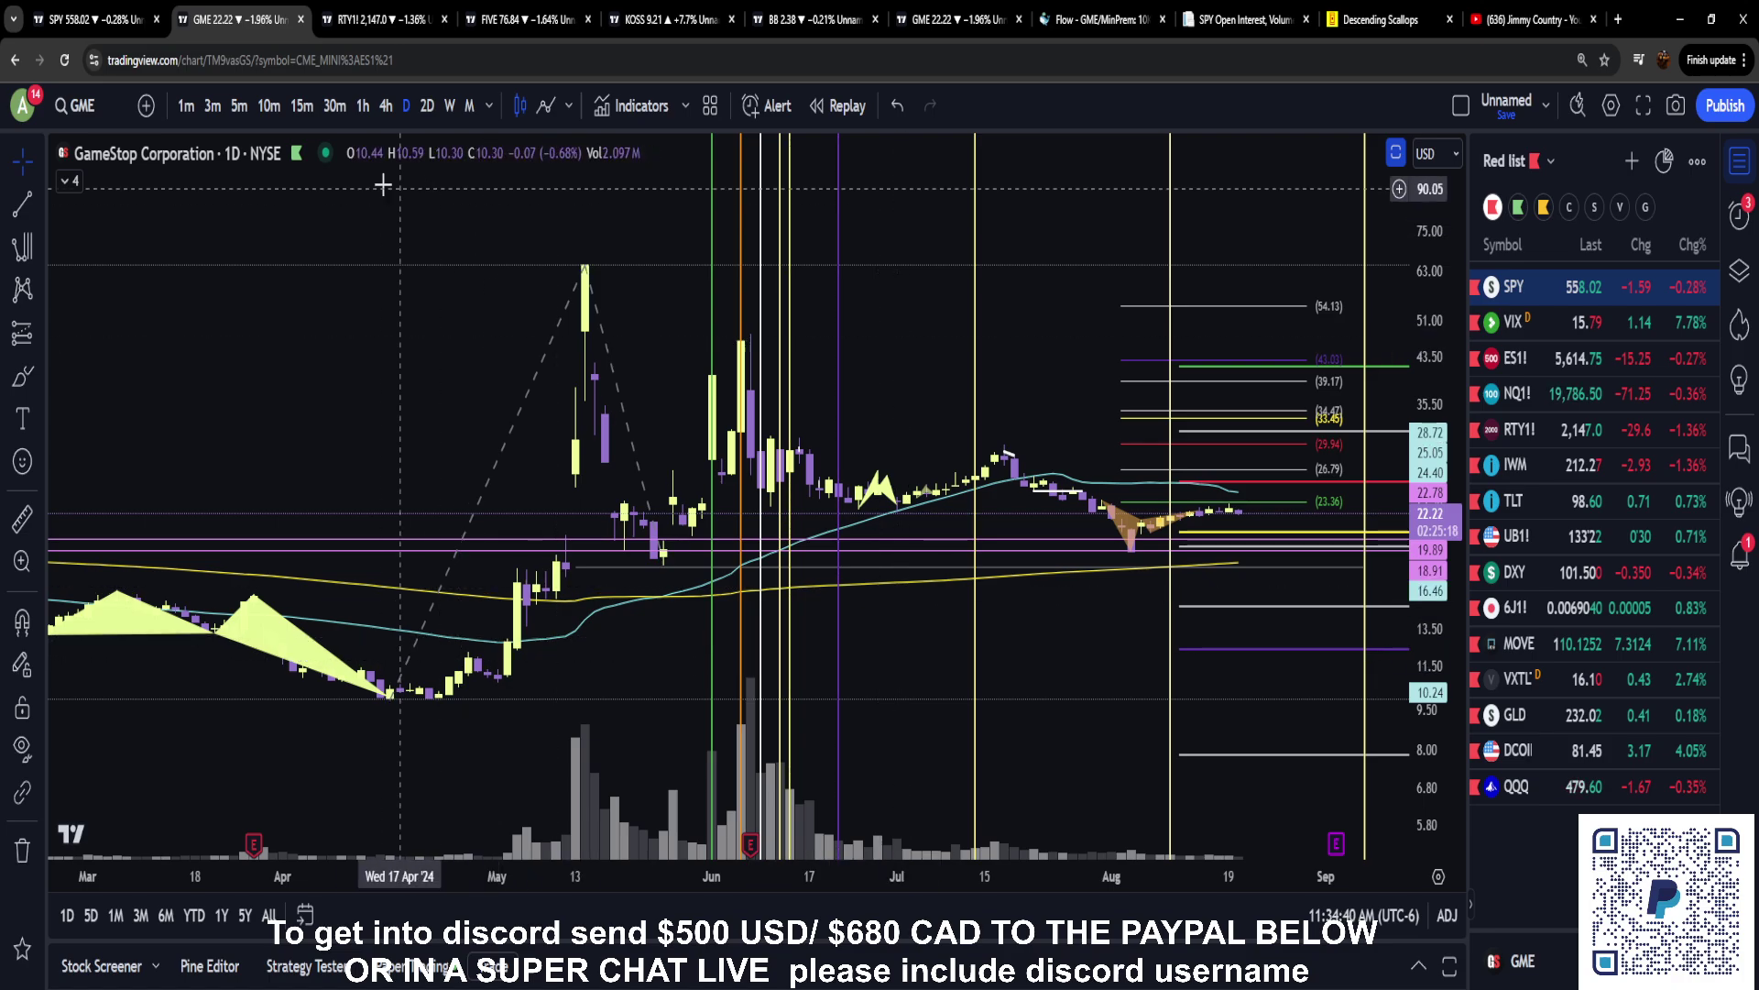
Switch the GME chart to the 4-hour interval and bring the June 2024 price action into view
{"action": "scroll", "coordinate": [633, 485], "scroll_direction": "down", "scroll_amount": 2}
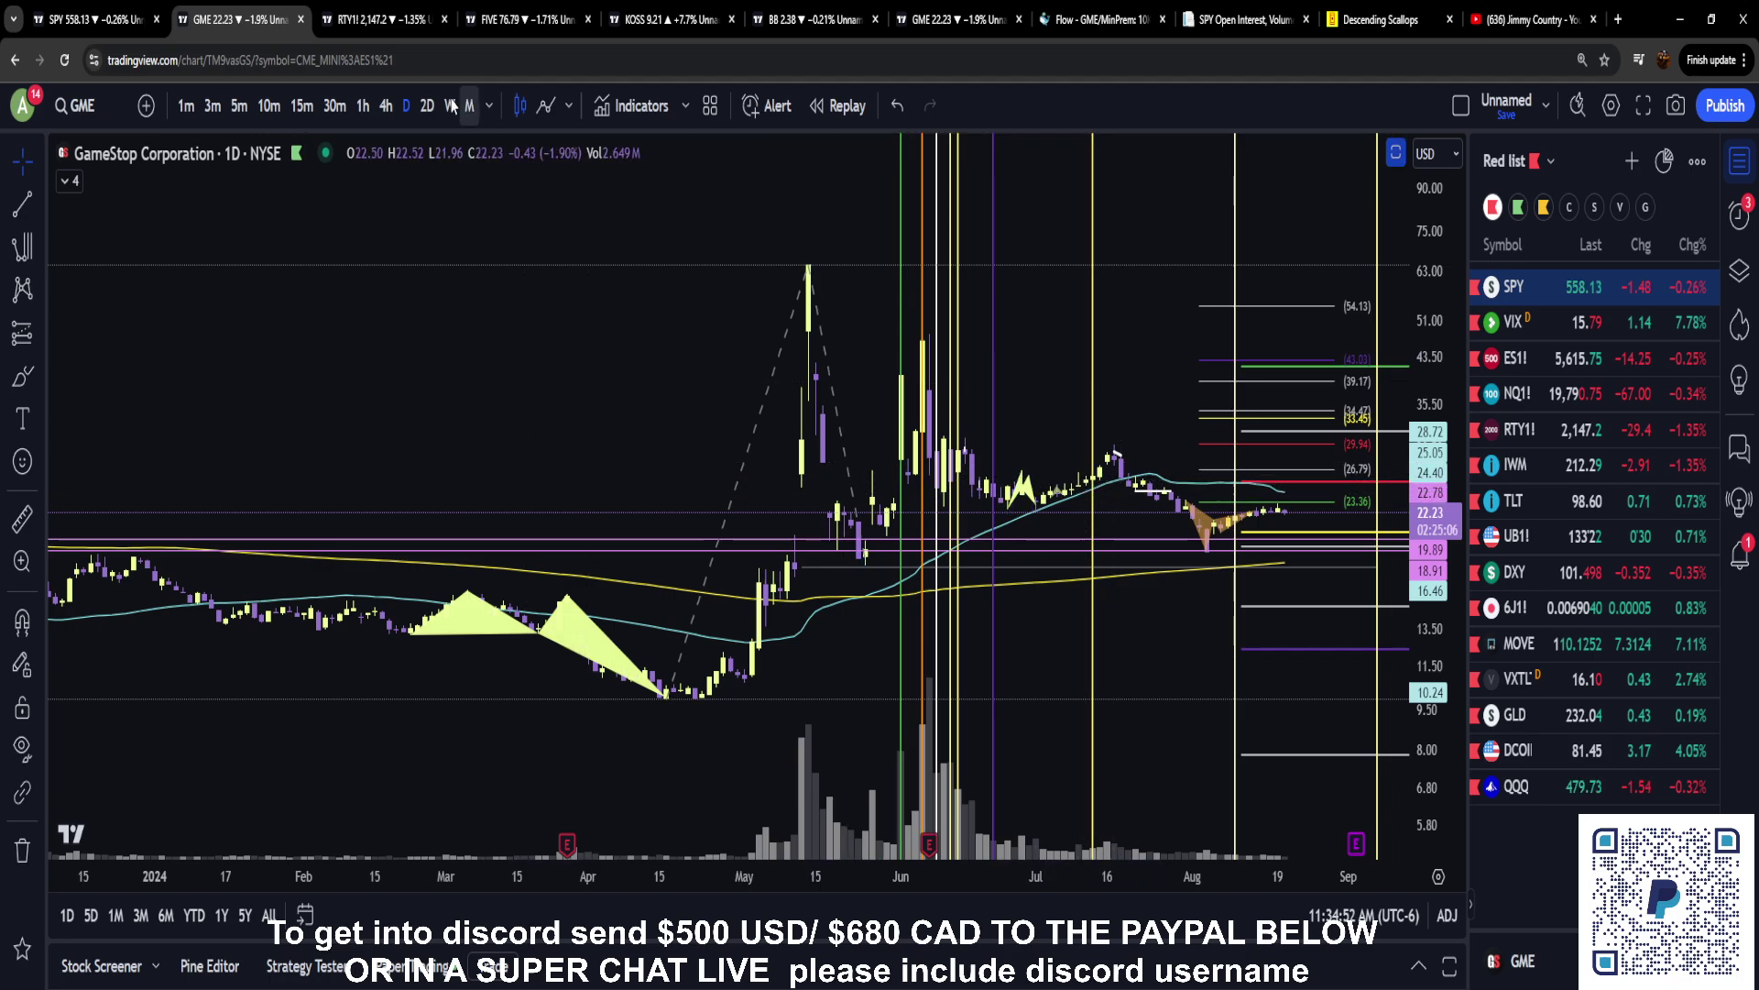
{"action": "left_click", "coordinate": [385, 106]}
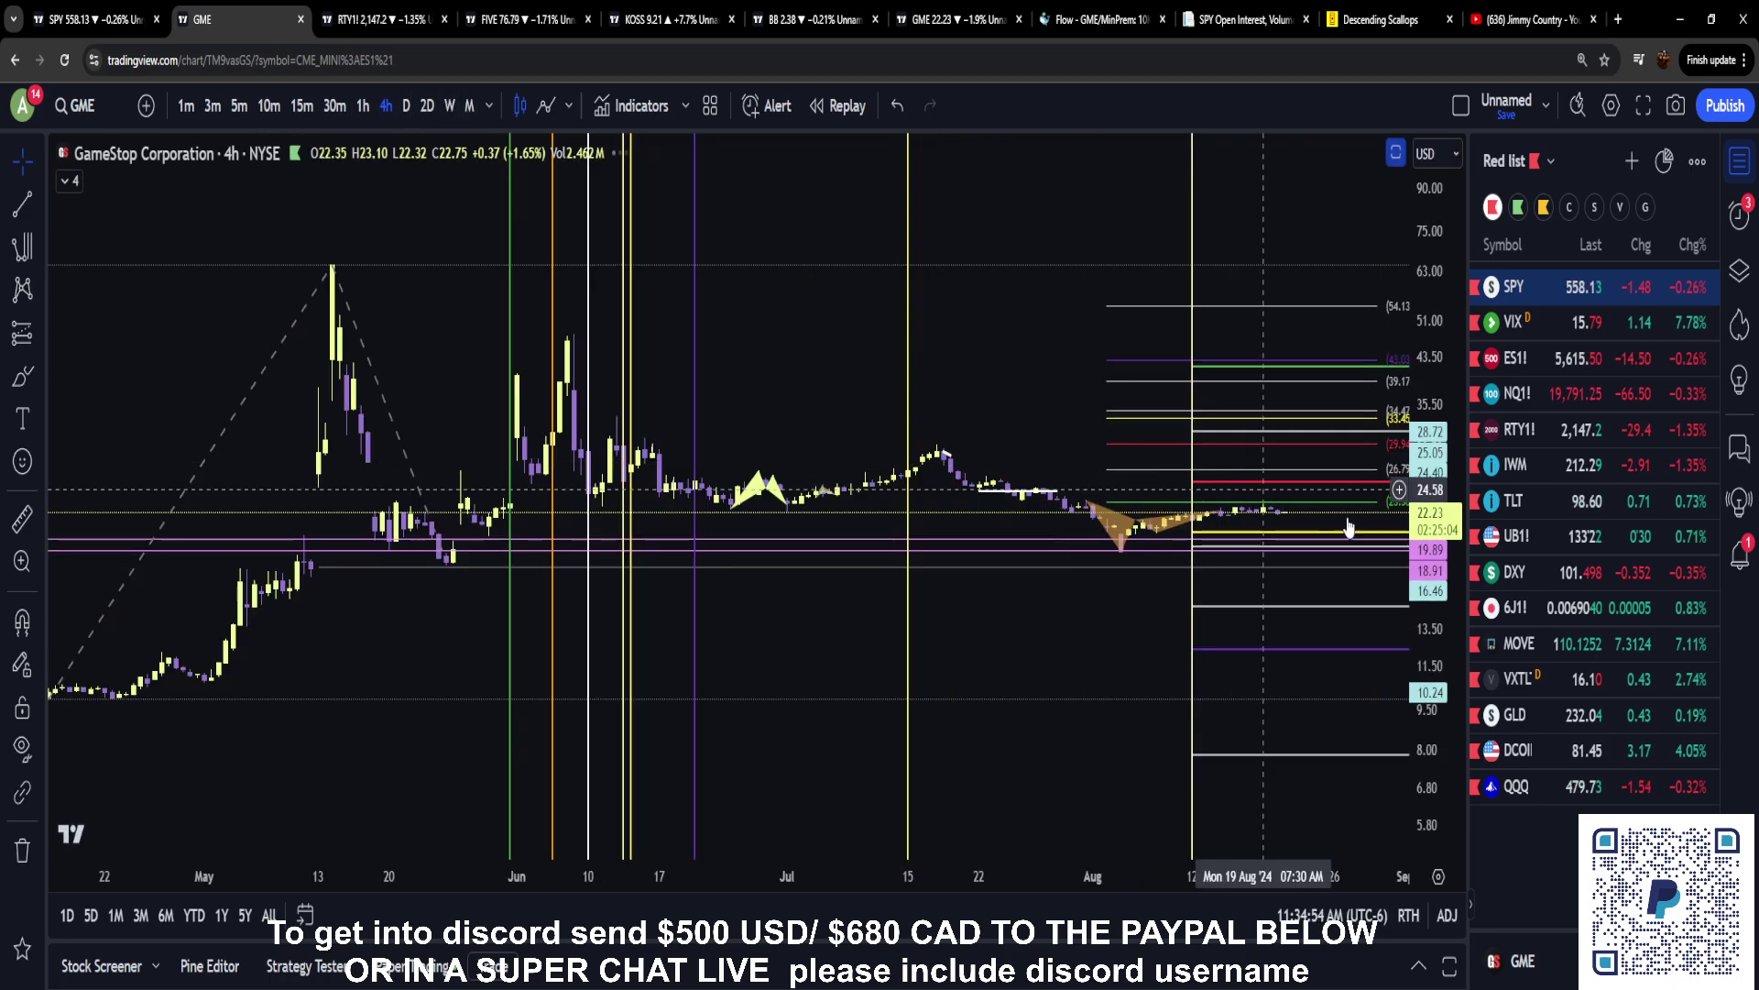
{"action": "left_click_drag", "start_coordinate": [746, 673], "coordinate": [892, 680]}
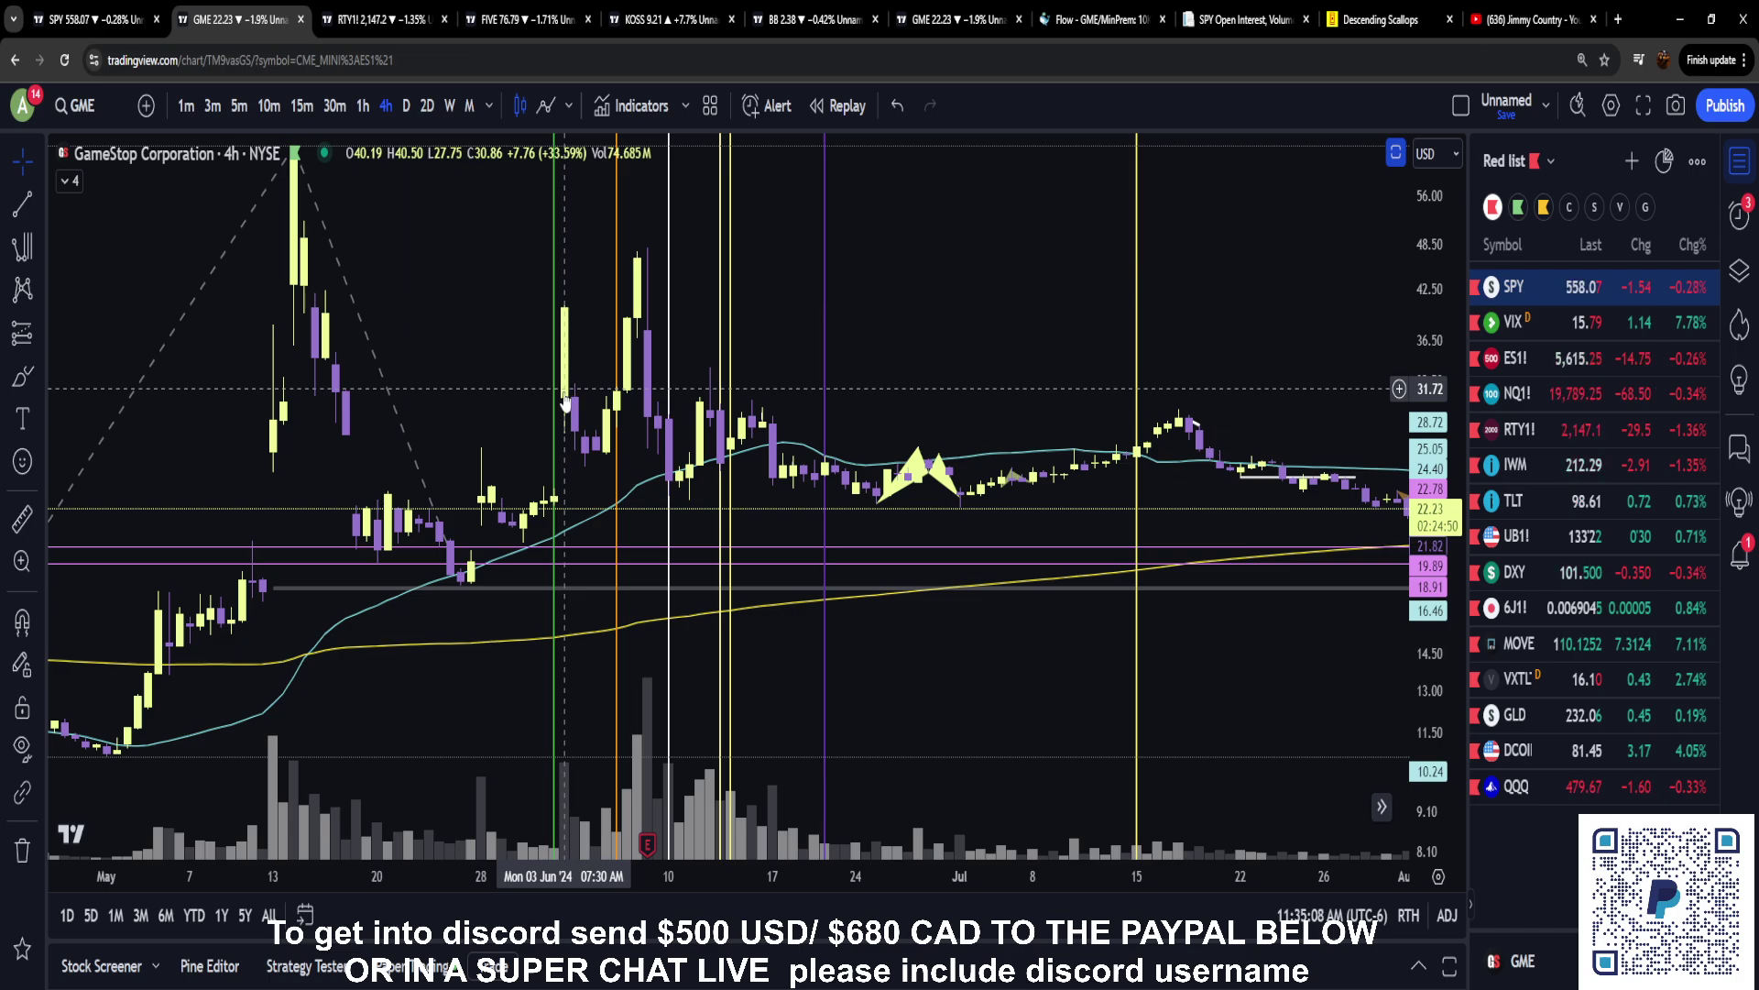
Measure GME's price rise into the 6 June 2024 peak and its decline from 13 June to 25 June, and clear the measurement
{"action": "key", "text": "shift"}
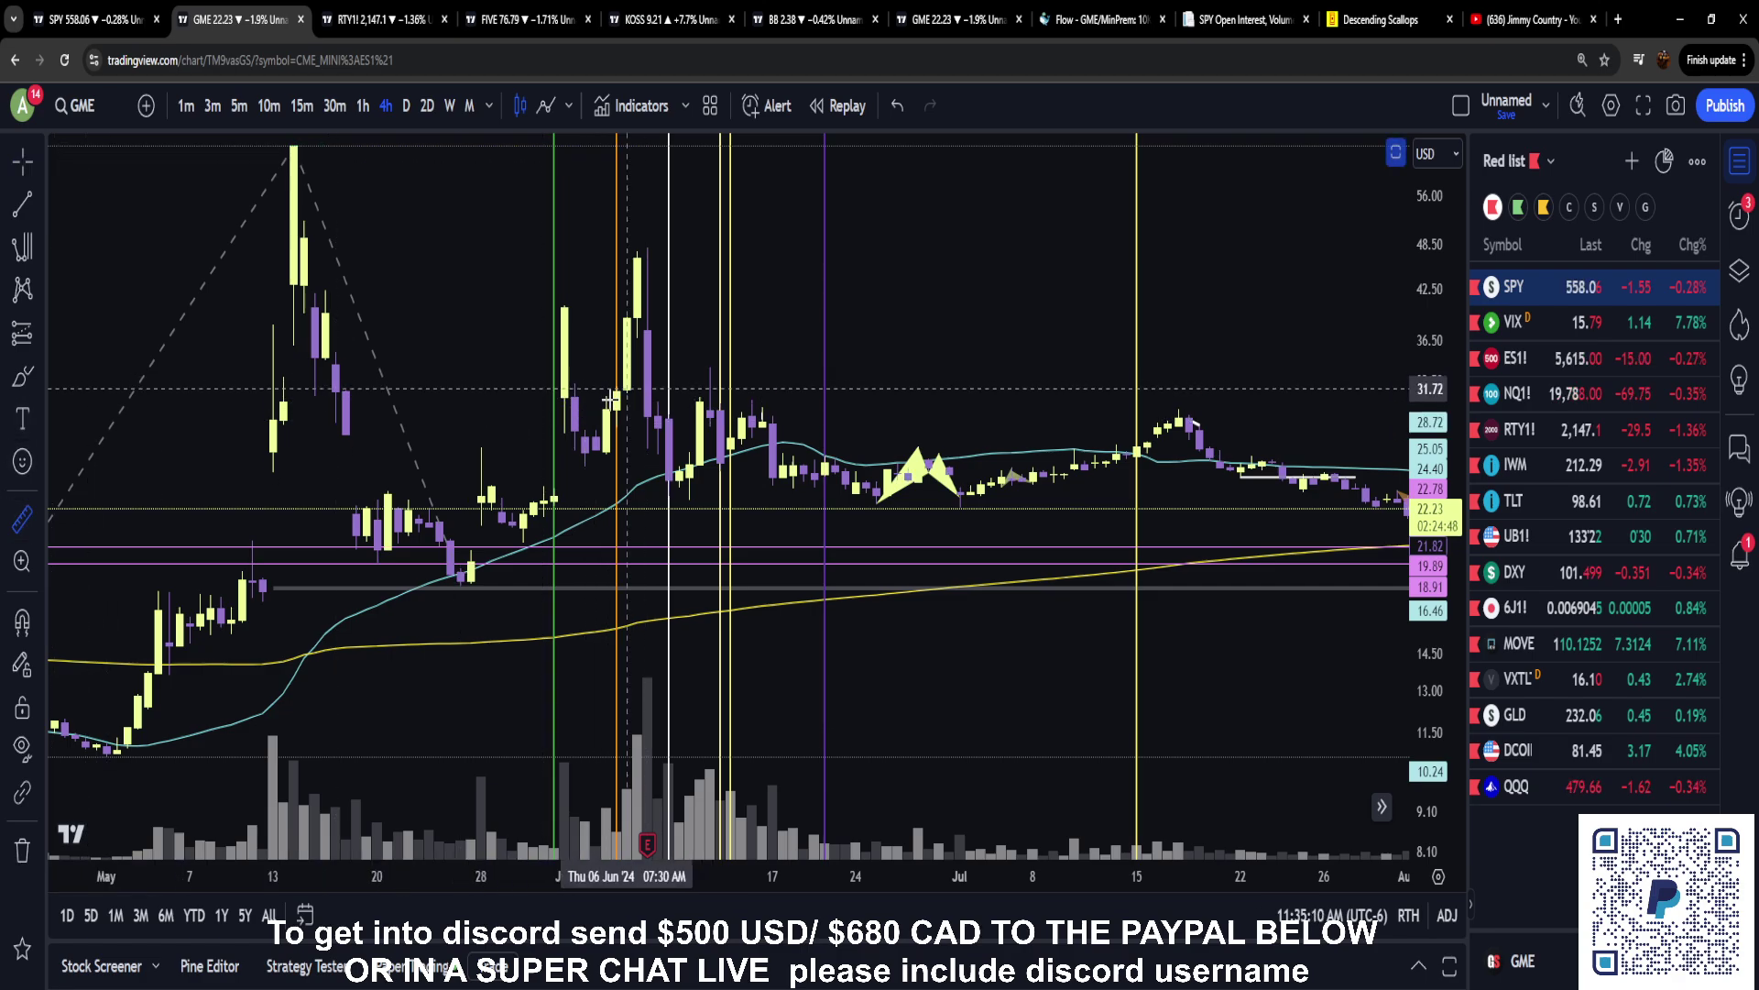
{"action": "left_click", "coordinate": [623, 394], "text": "shift"}
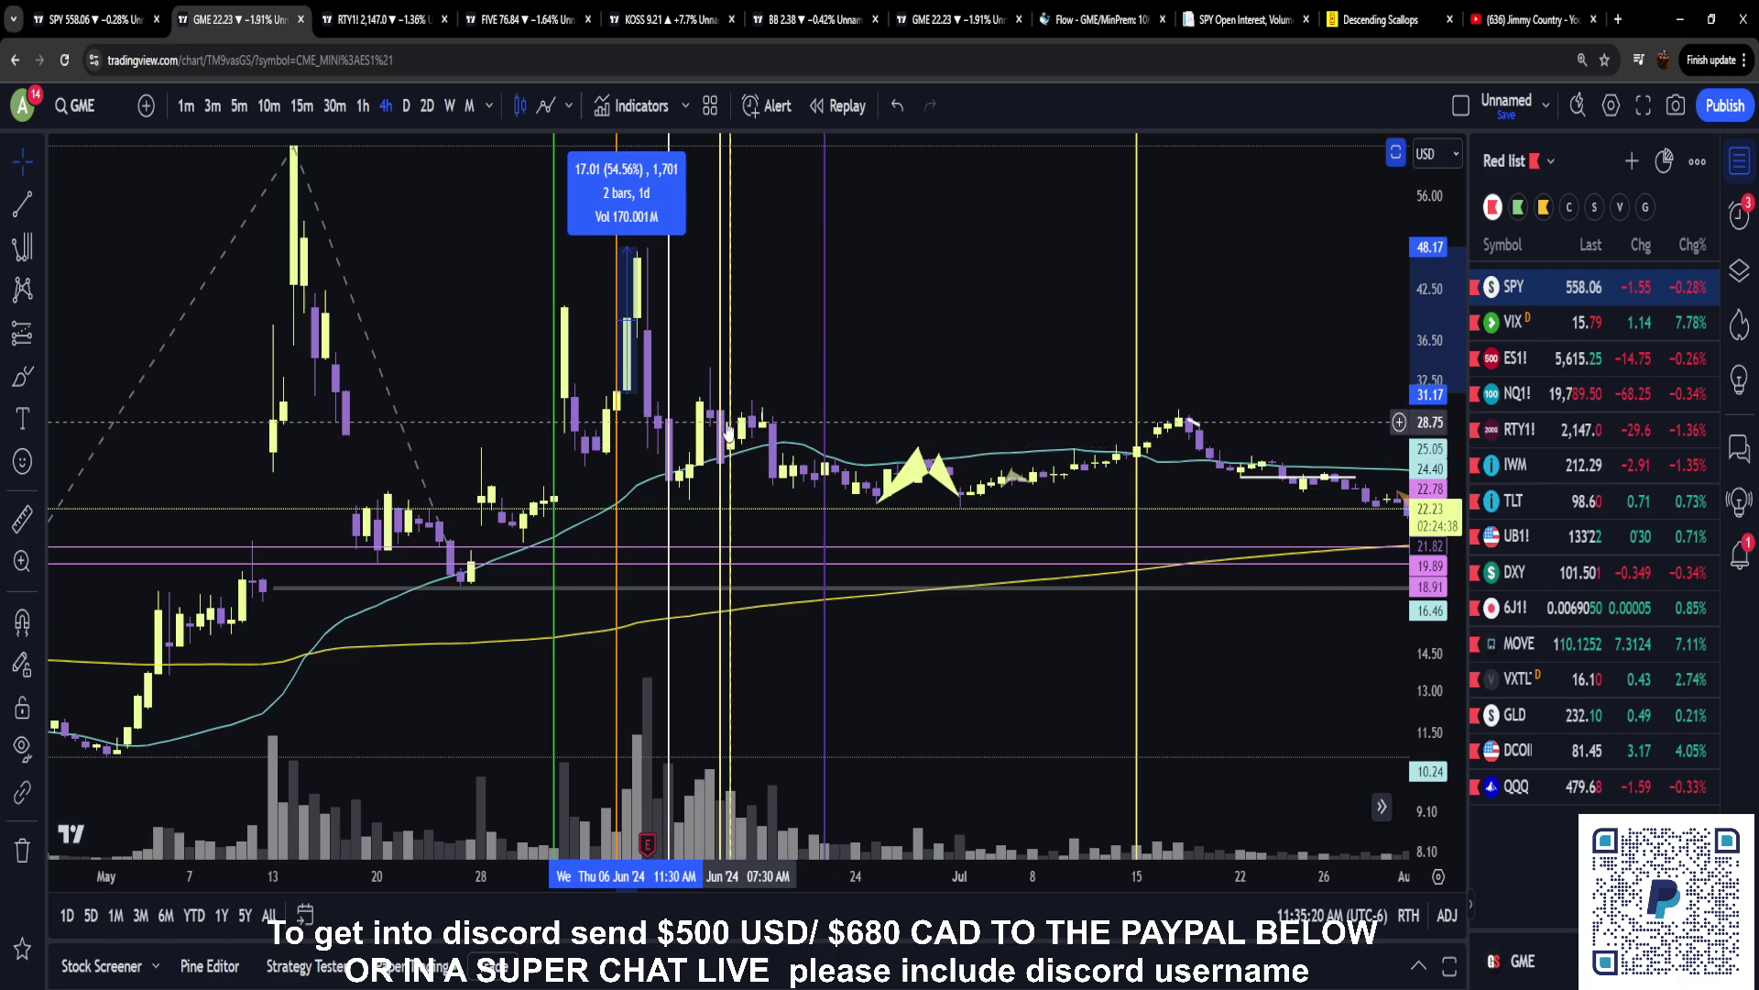
{"action": "key", "text": "shift"}
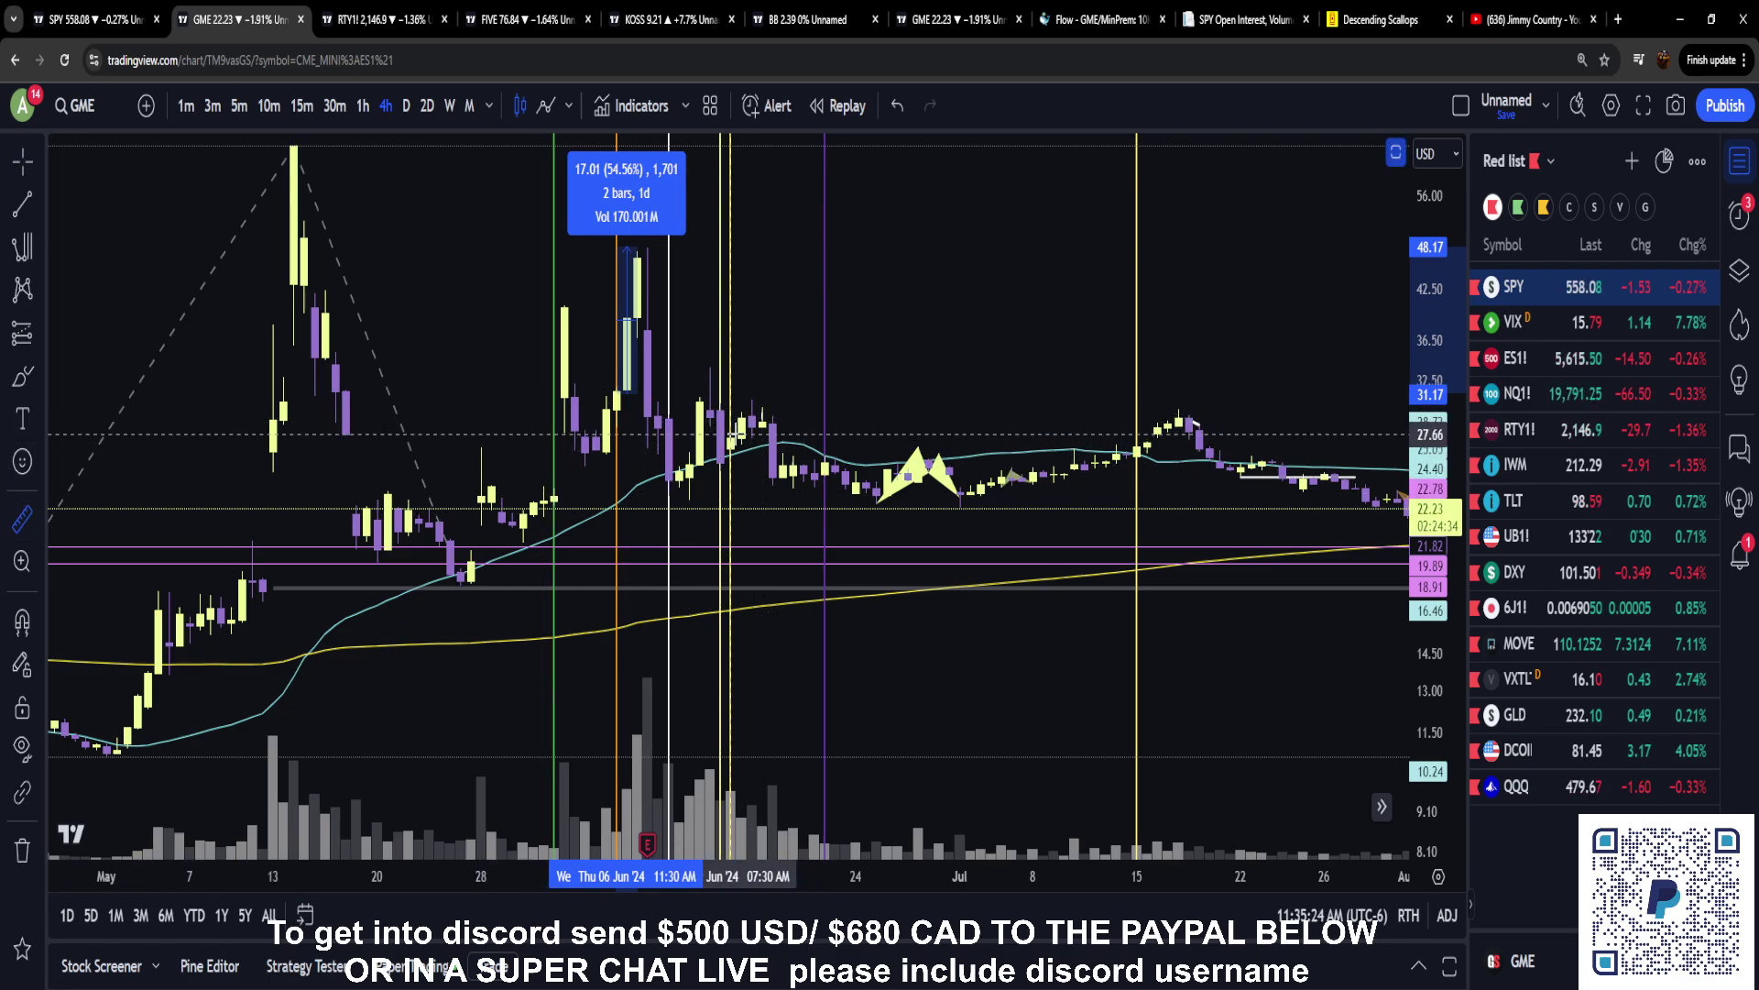
{"action": "left_click", "coordinate": [744, 450]}
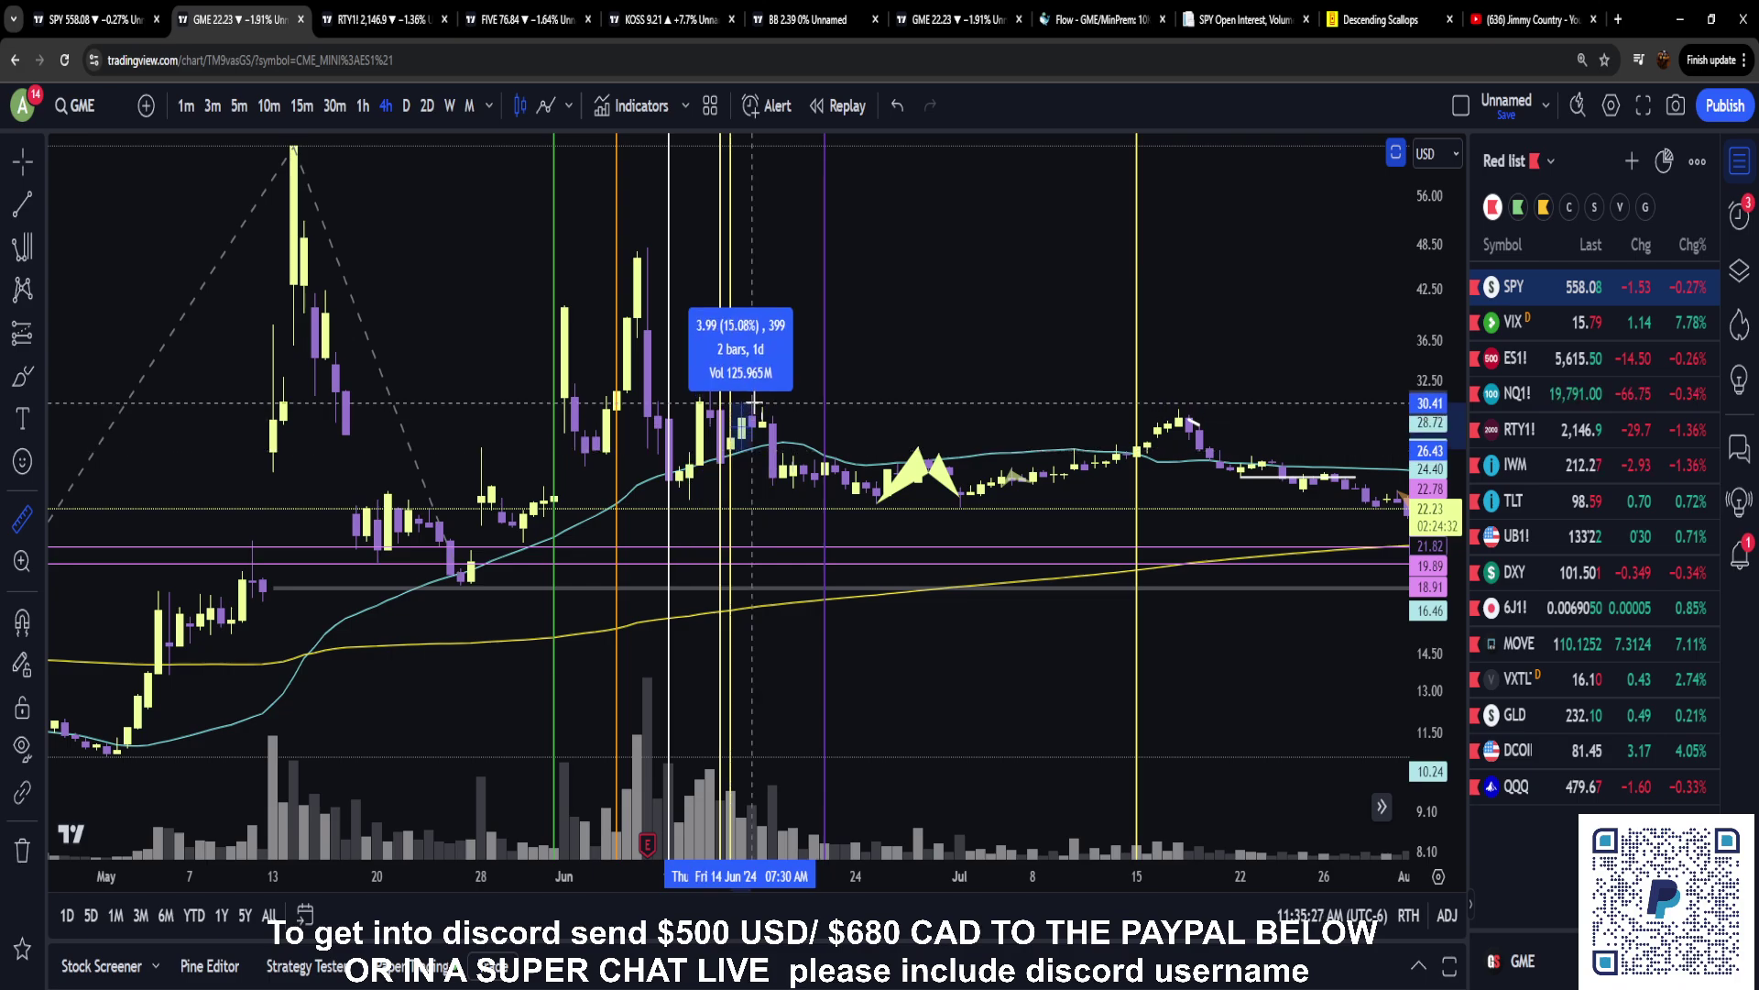
{"action": "left_click", "coordinate": [877, 503]}
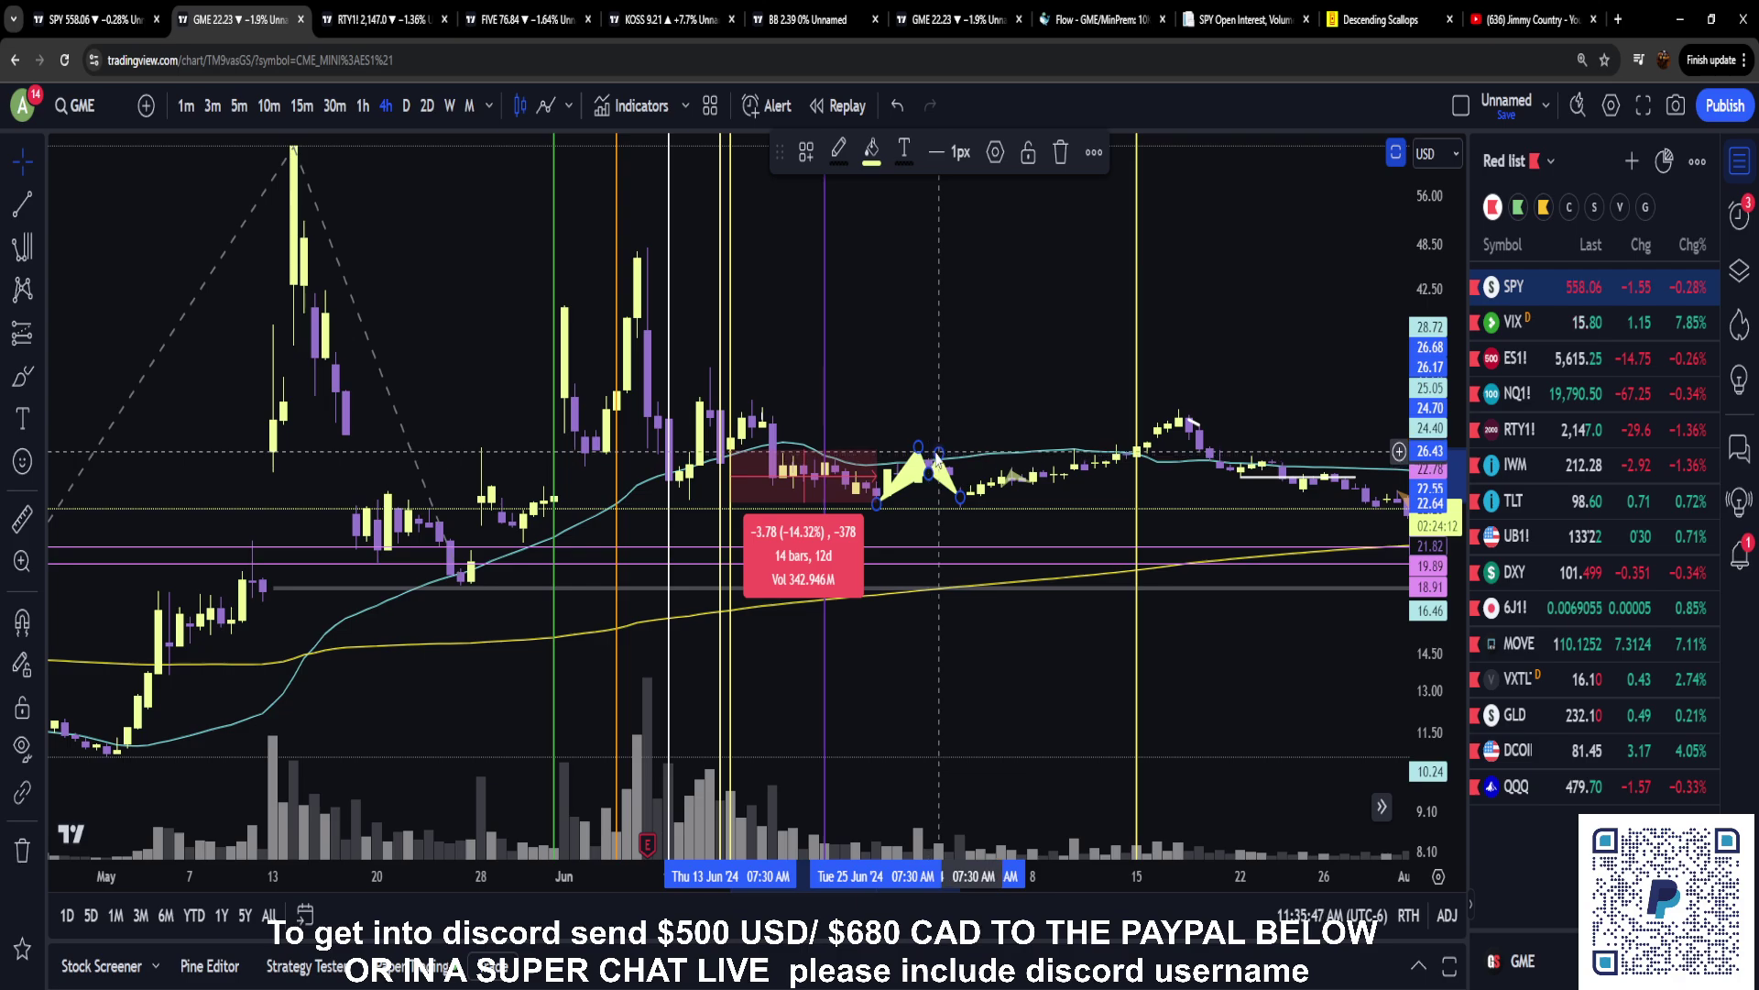
{"action": "left_click", "coordinate": [931, 403]}
Delete the Trend-Based Fib Time anchored at 16 April, 14 May and 24 May 2024 from the GME chart
{"action": "scroll", "coordinate": [932, 403], "scroll_direction": "down", "scroll_amount": 5}
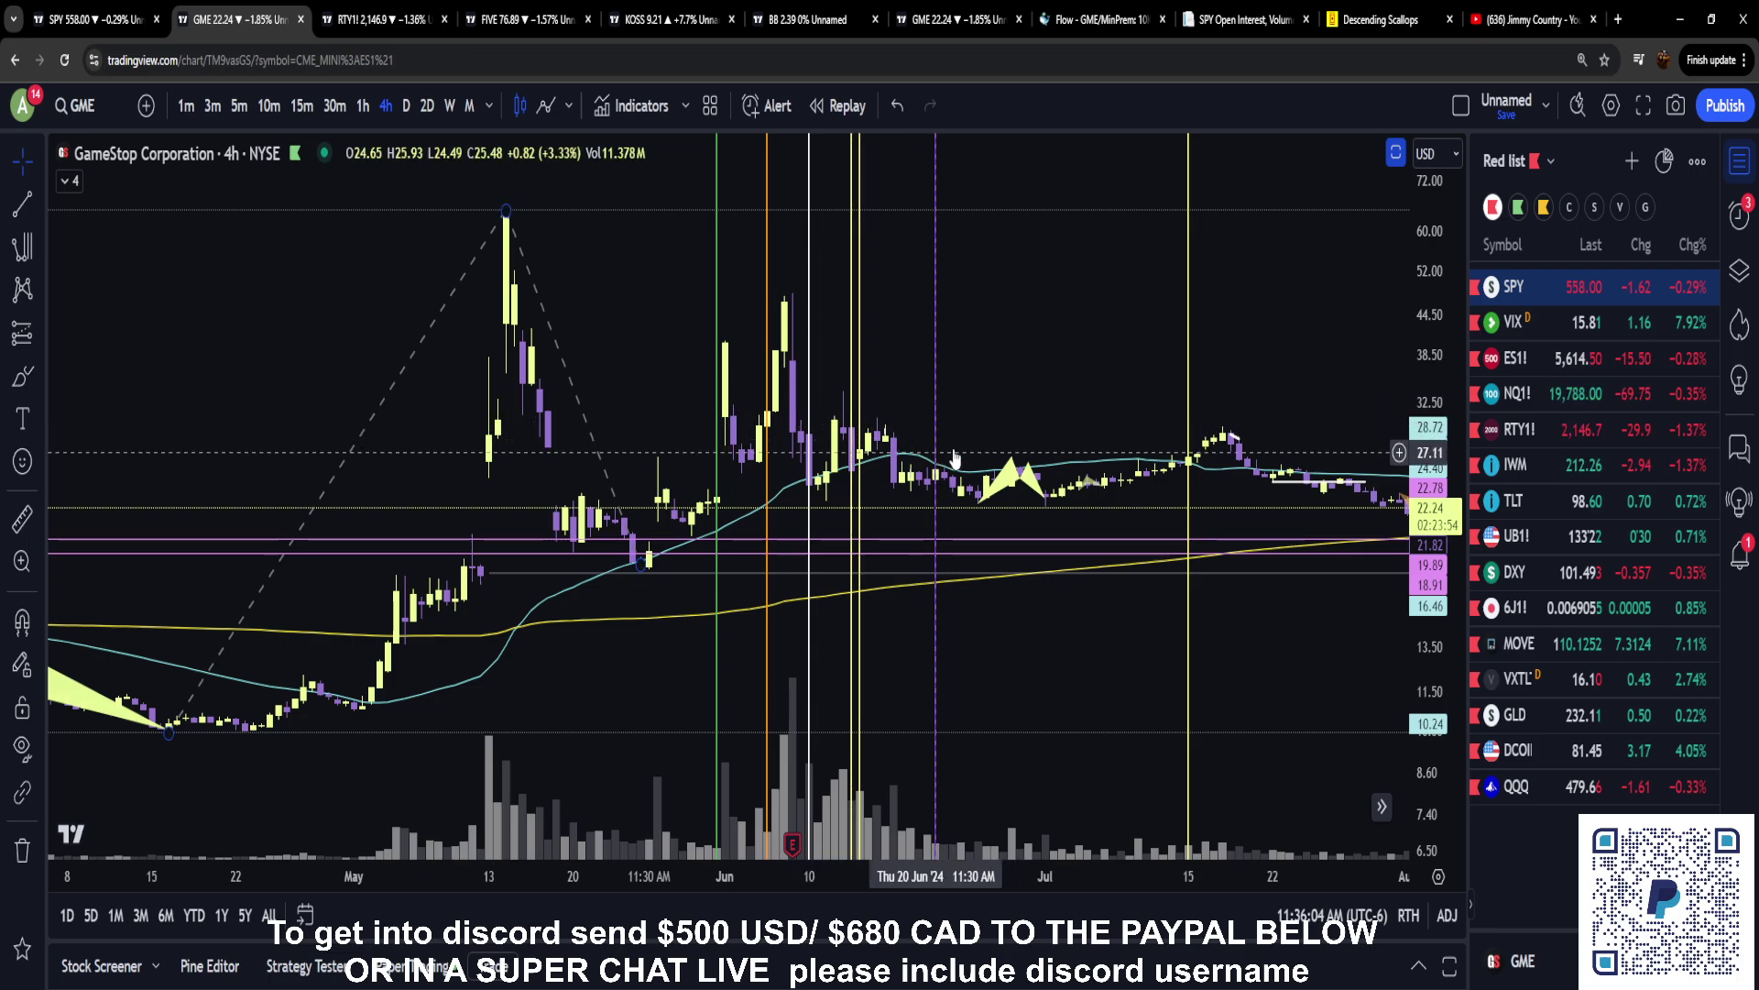
{"action": "left_click_drag", "start_coordinate": [1195, 450], "coordinate": [522, 400]}
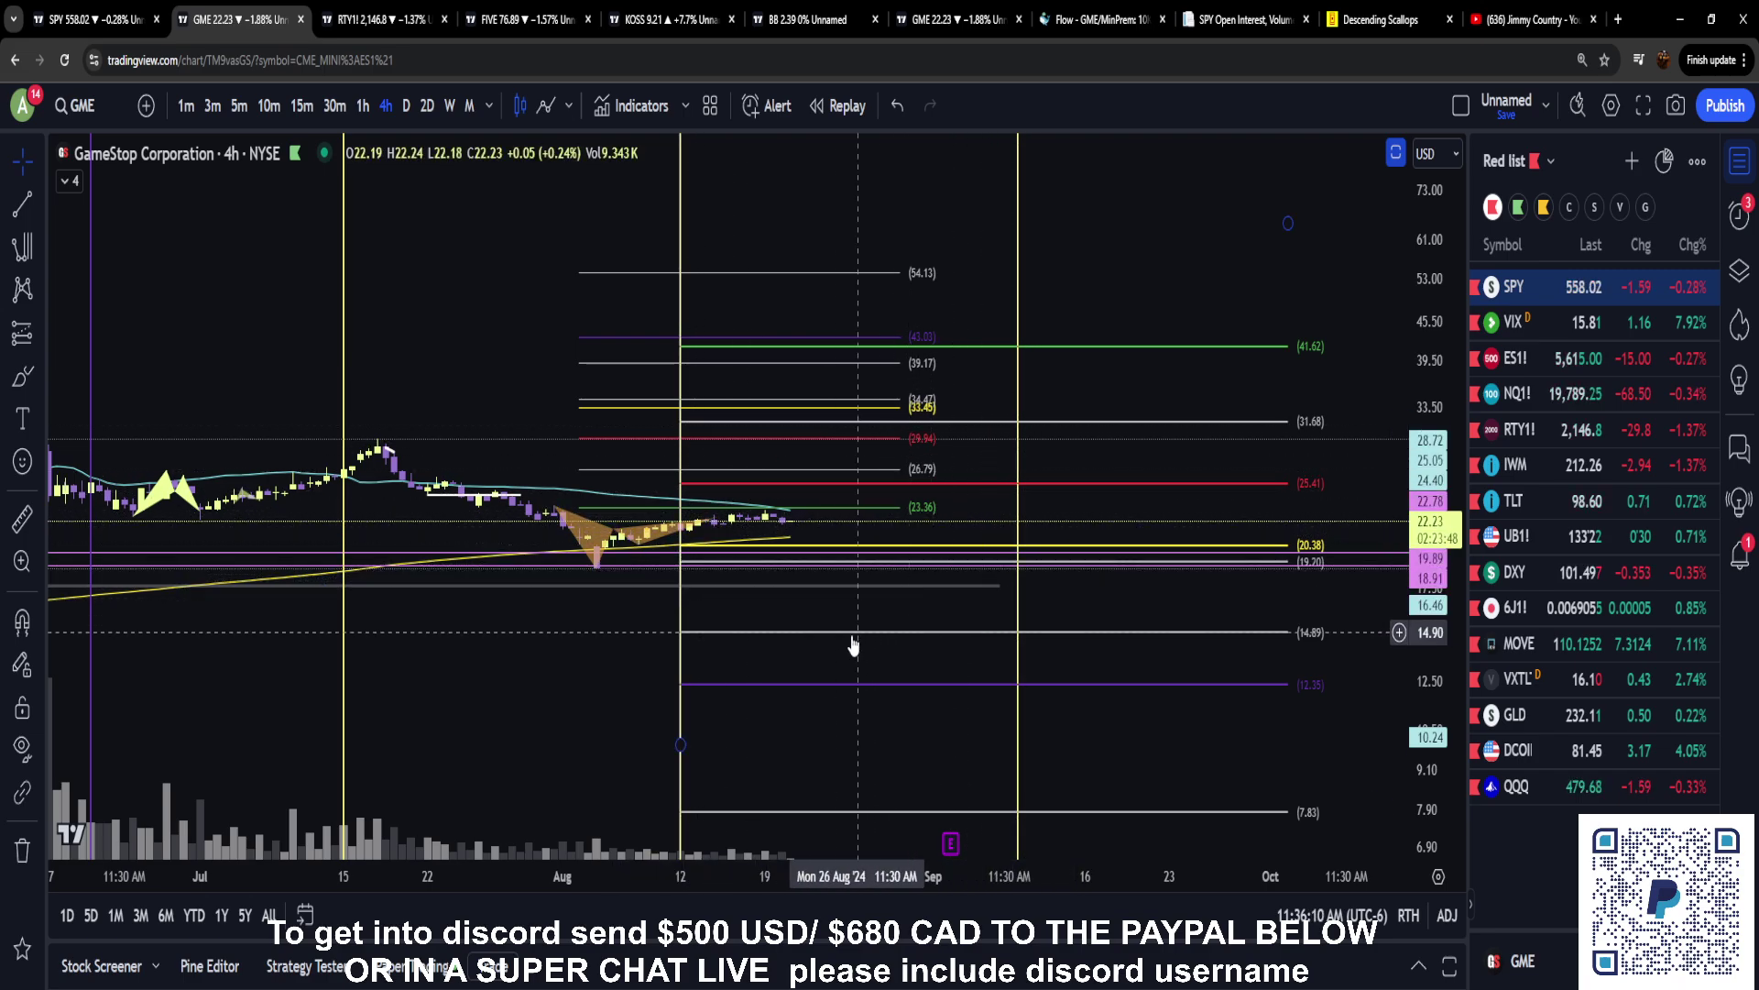
{"action": "scroll", "coordinate": [954, 638], "scroll_direction": "down", "scroll_amount": 5}
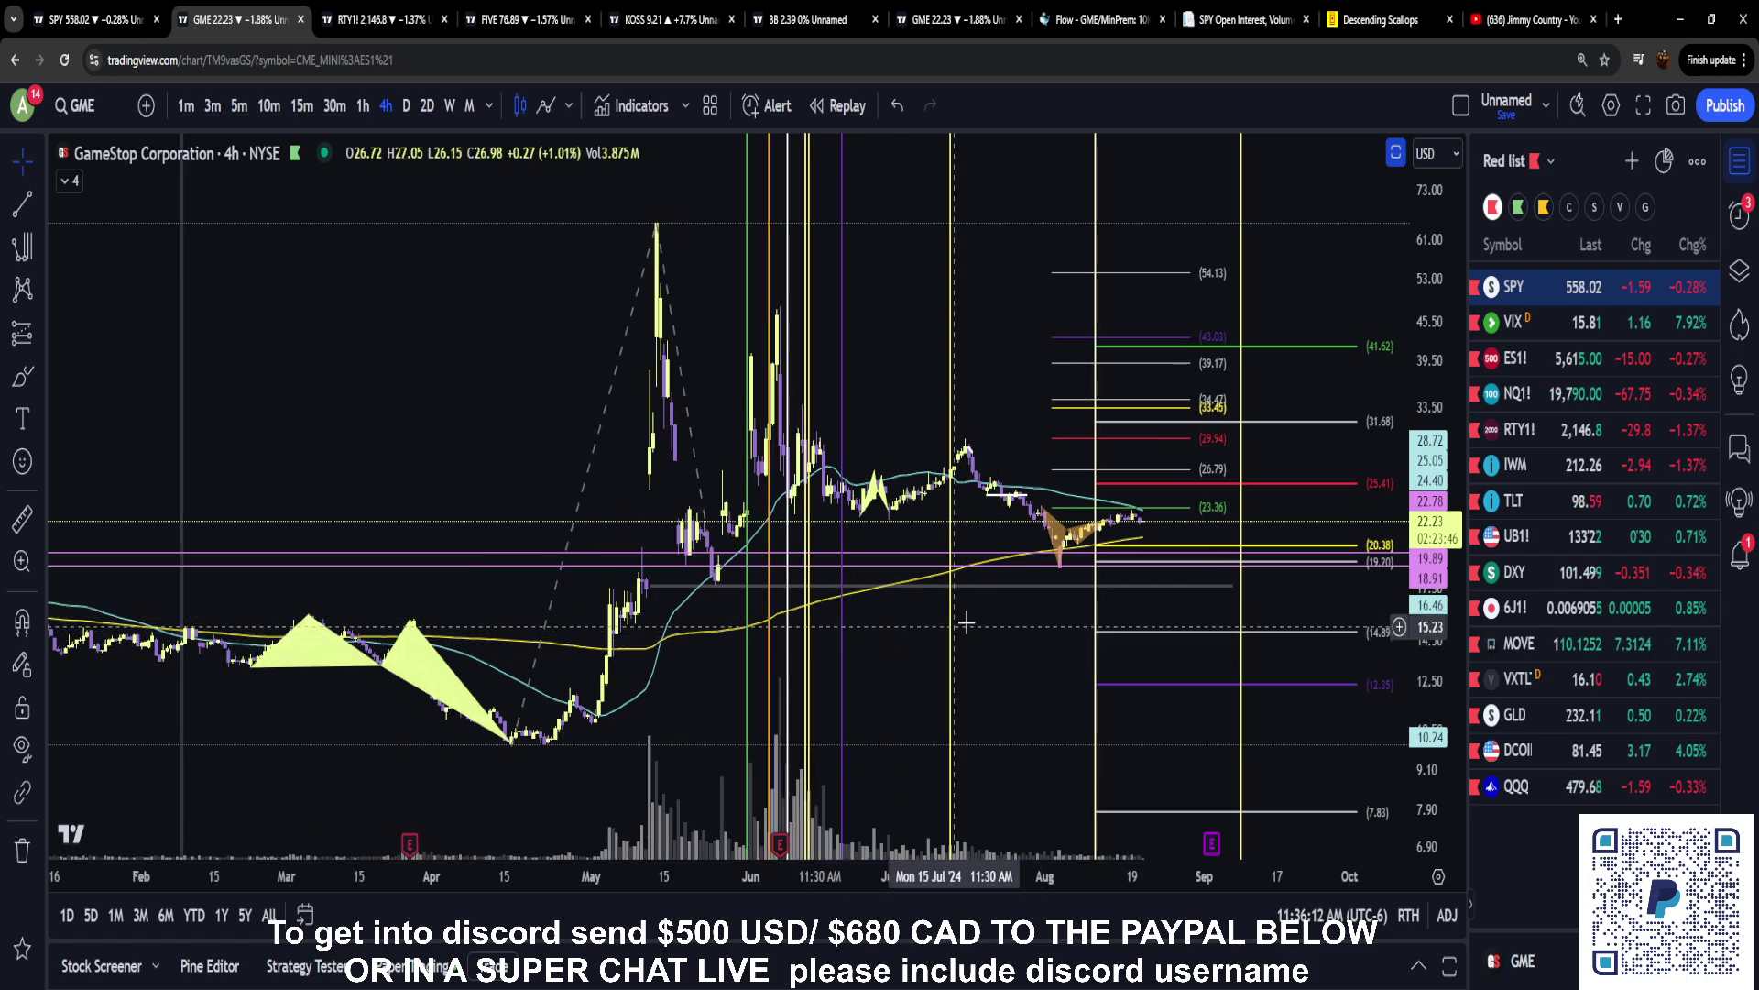
{"action": "left_click", "coordinate": [42, 248]}
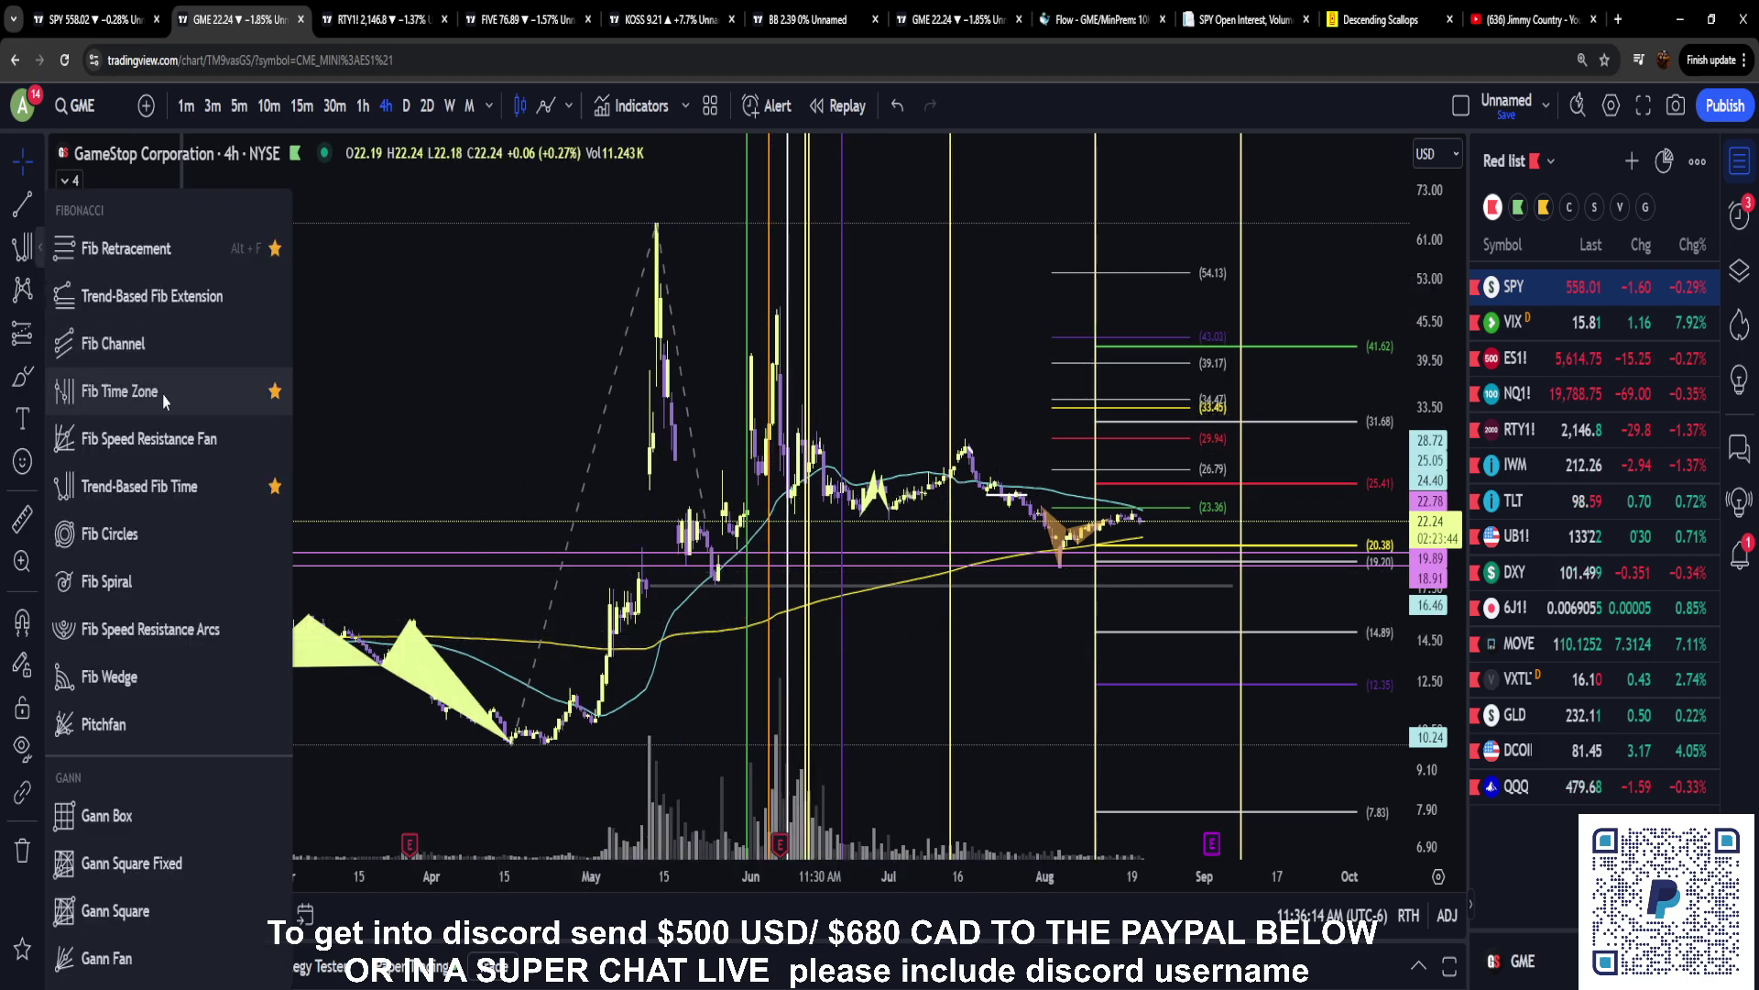
{"action": "left_click", "coordinate": [177, 408]}
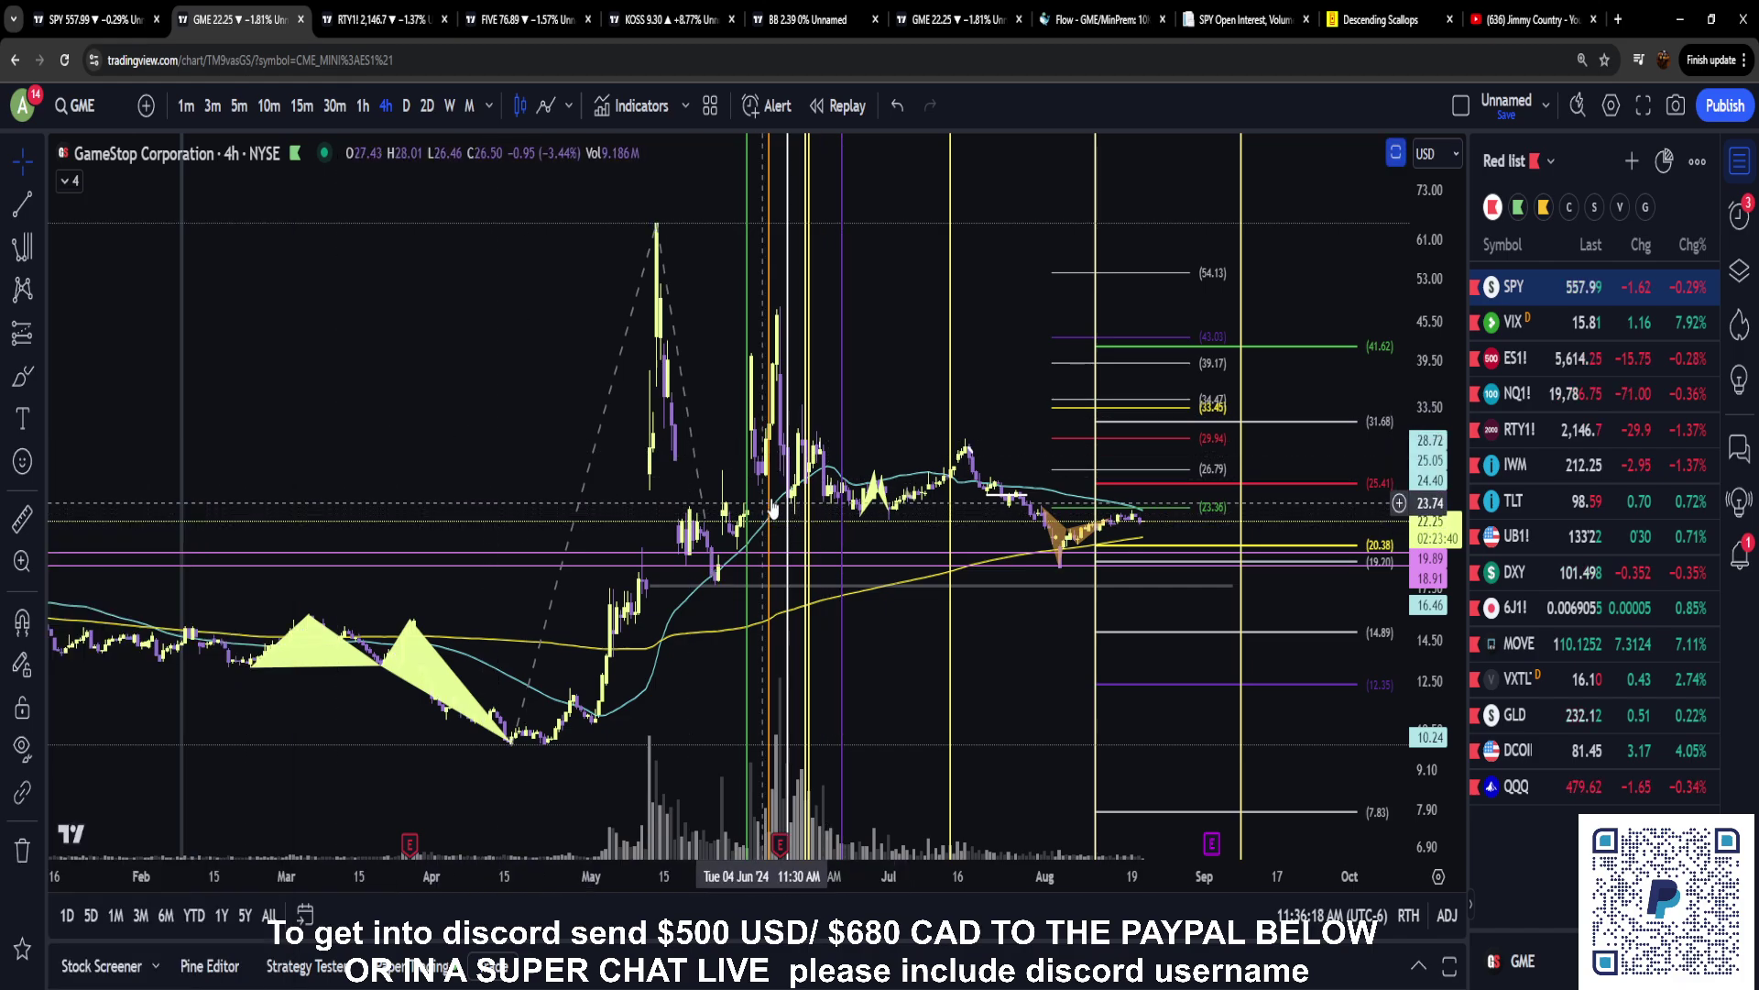
{"action": "scroll", "coordinate": [713, 532], "scroll_direction": "up", "scroll_amount": 1}
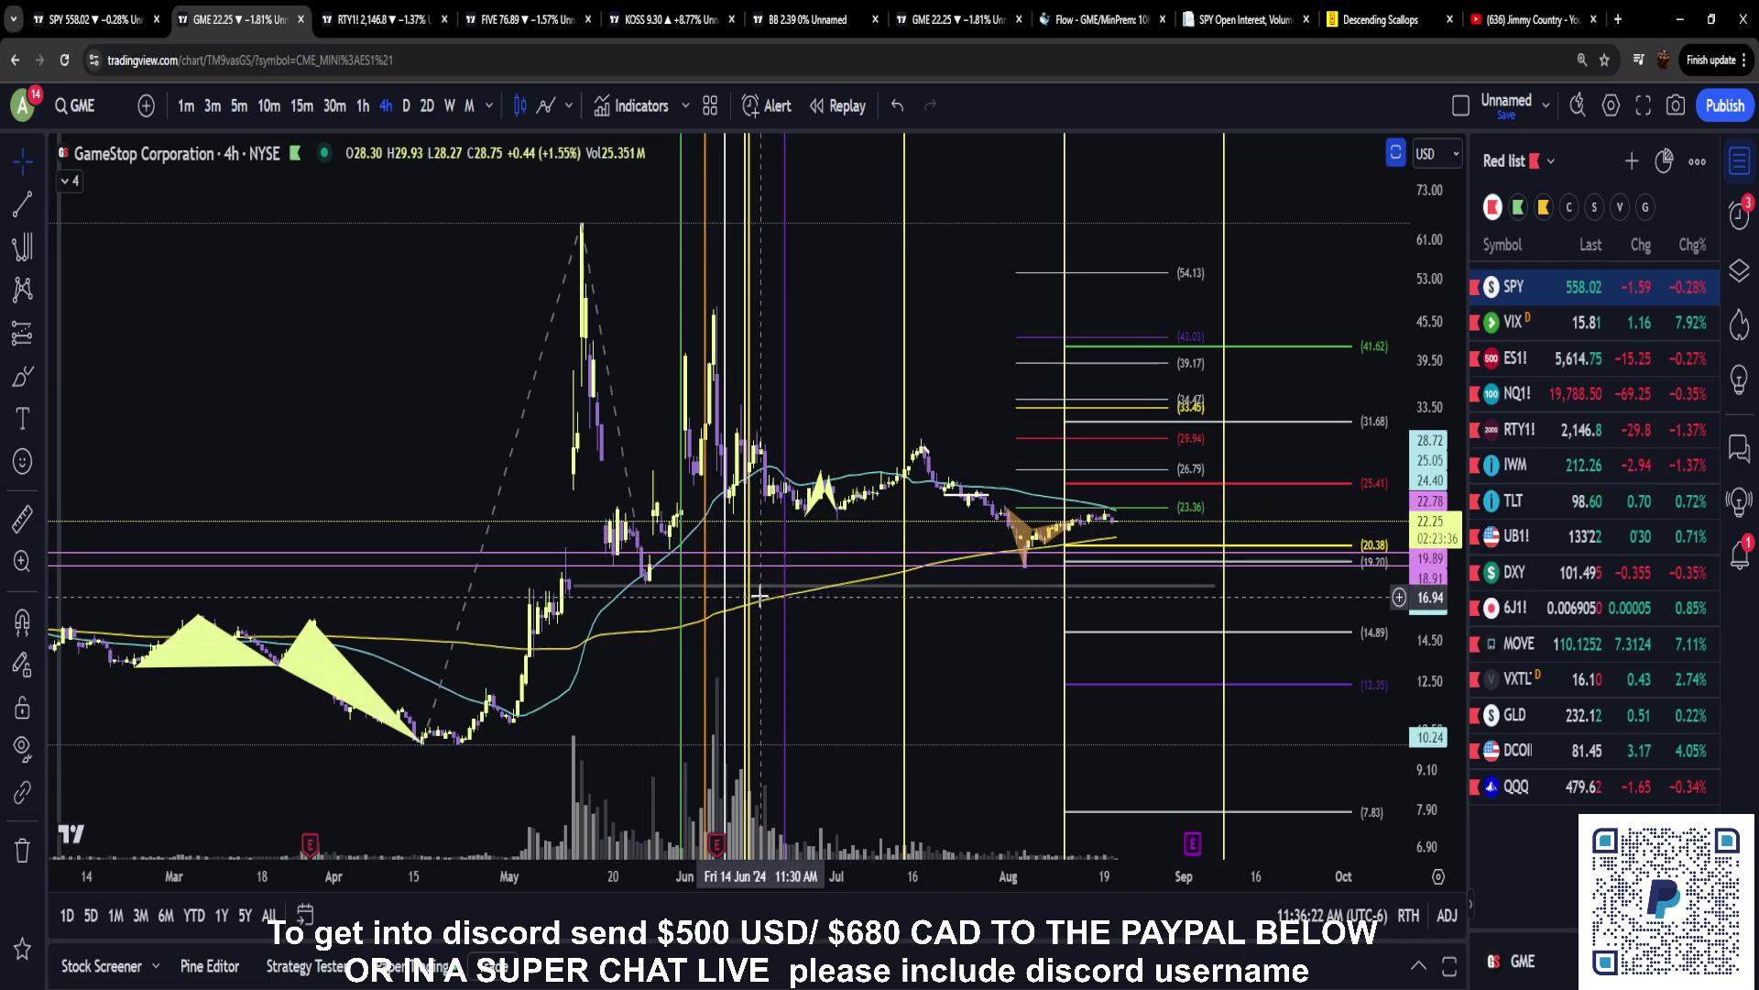
{"action": "left_click", "coordinate": [747, 522]}
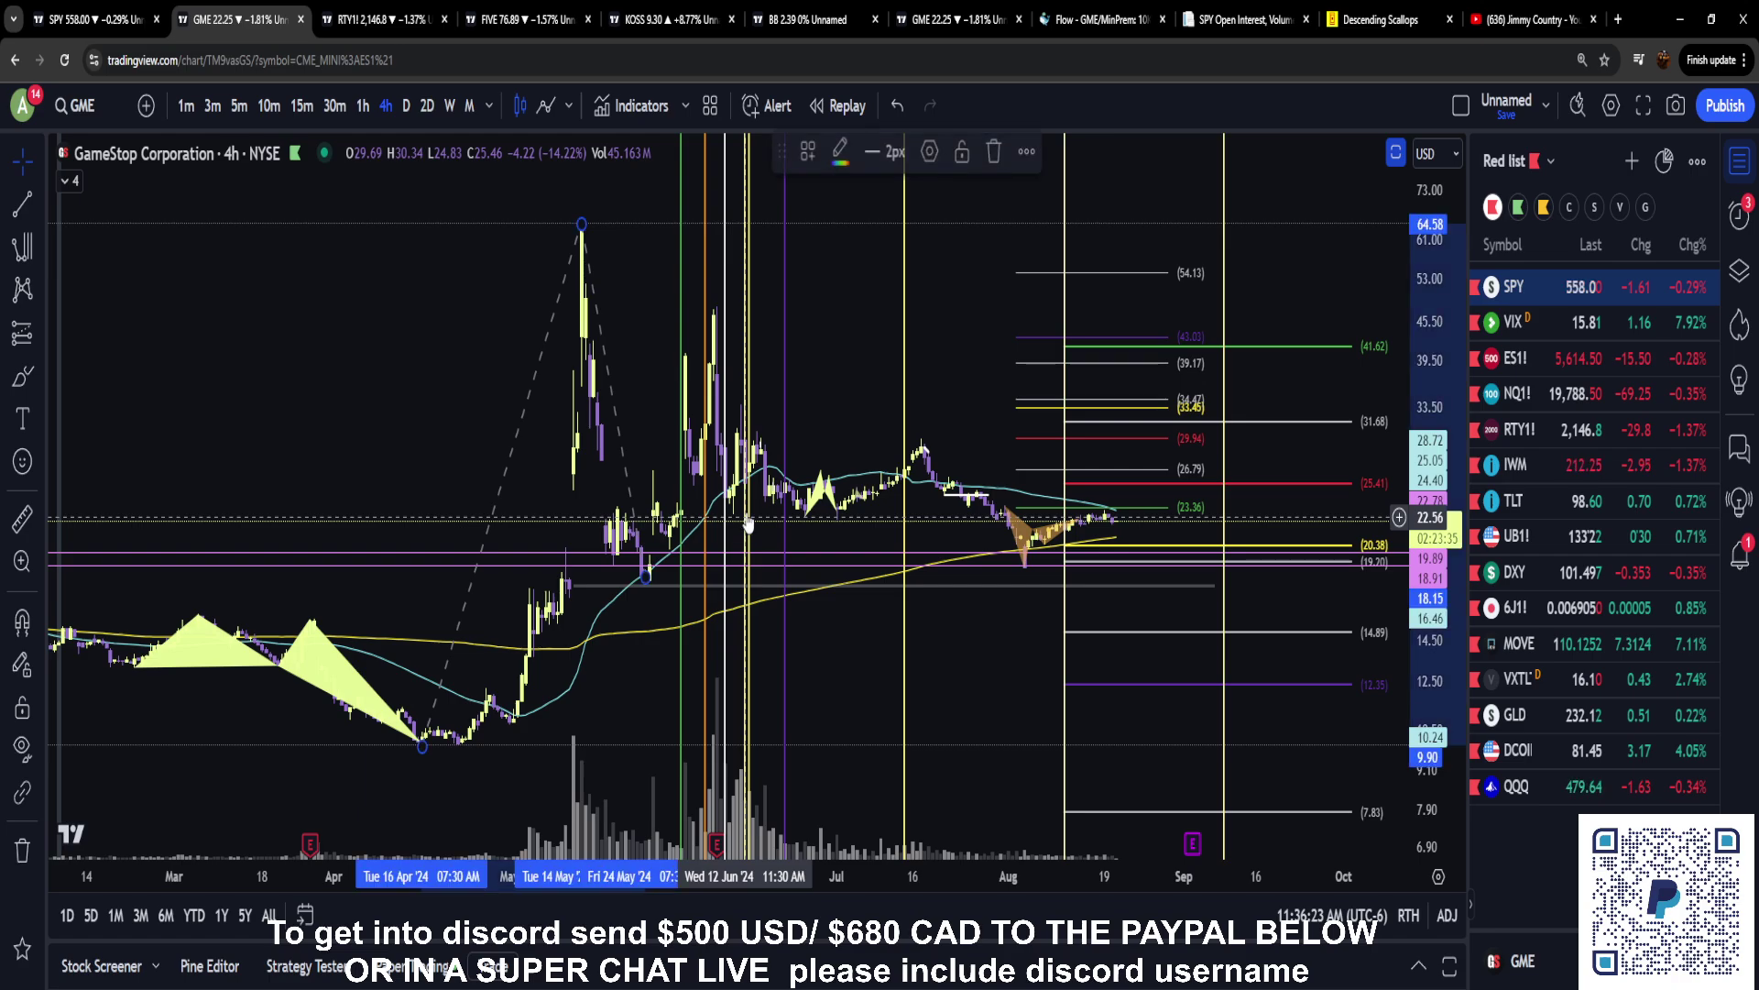
{"action": "left_click", "coordinate": [994, 151]}
Try a Trend-Based Fib Time from the 14 May 2024 peak through the 24 May low to the 6 June peak, and delete it
{"action": "left_click", "coordinate": [22, 246]}
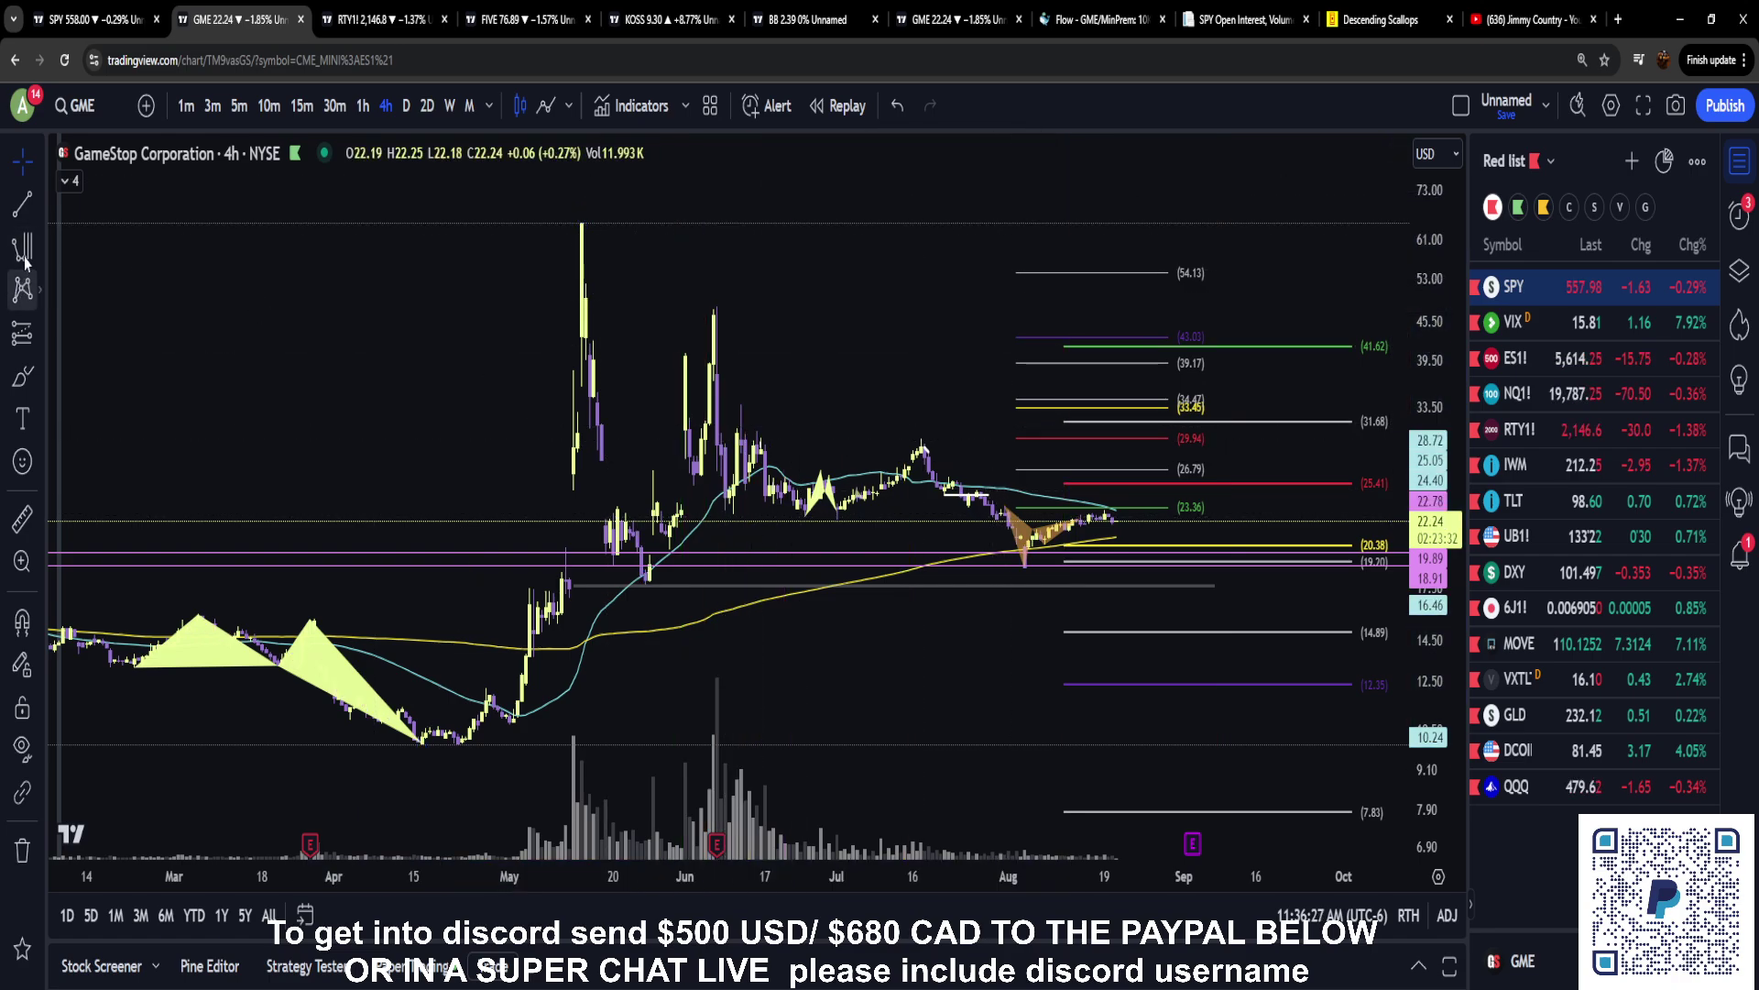
{"action": "left_click", "coordinate": [580, 221]}
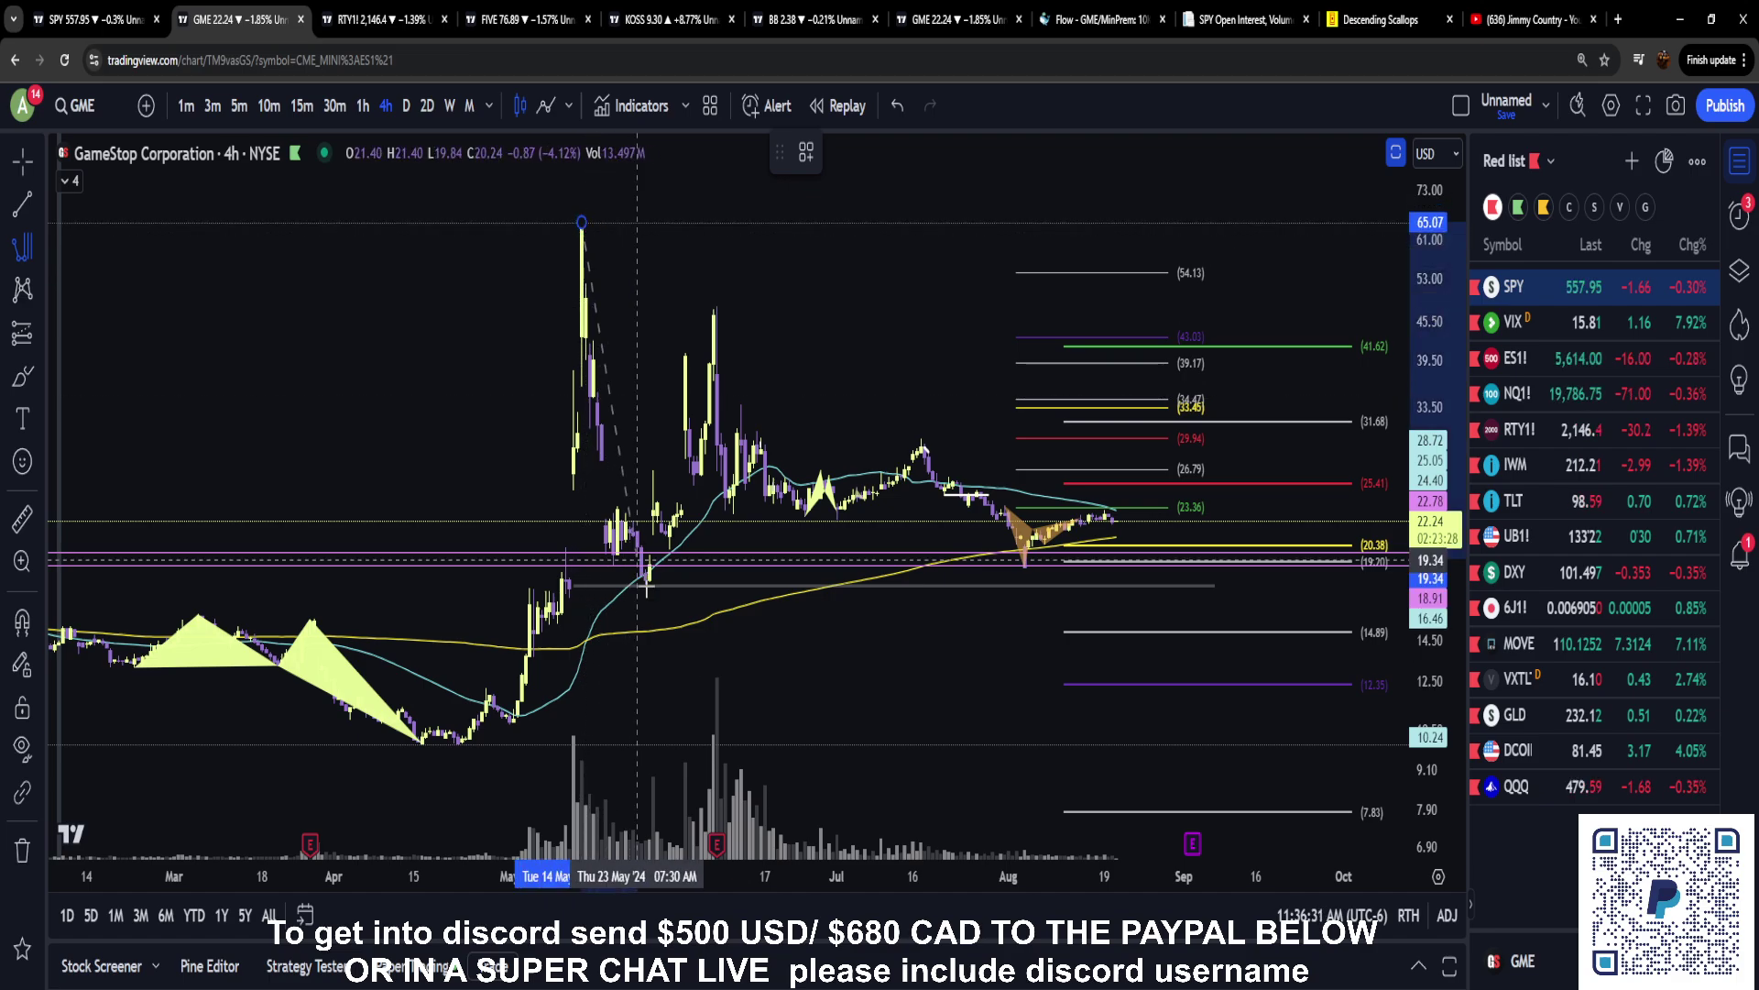
{"action": "left_click_drag", "start_coordinate": [704, 369], "coordinate": [718, 332]}
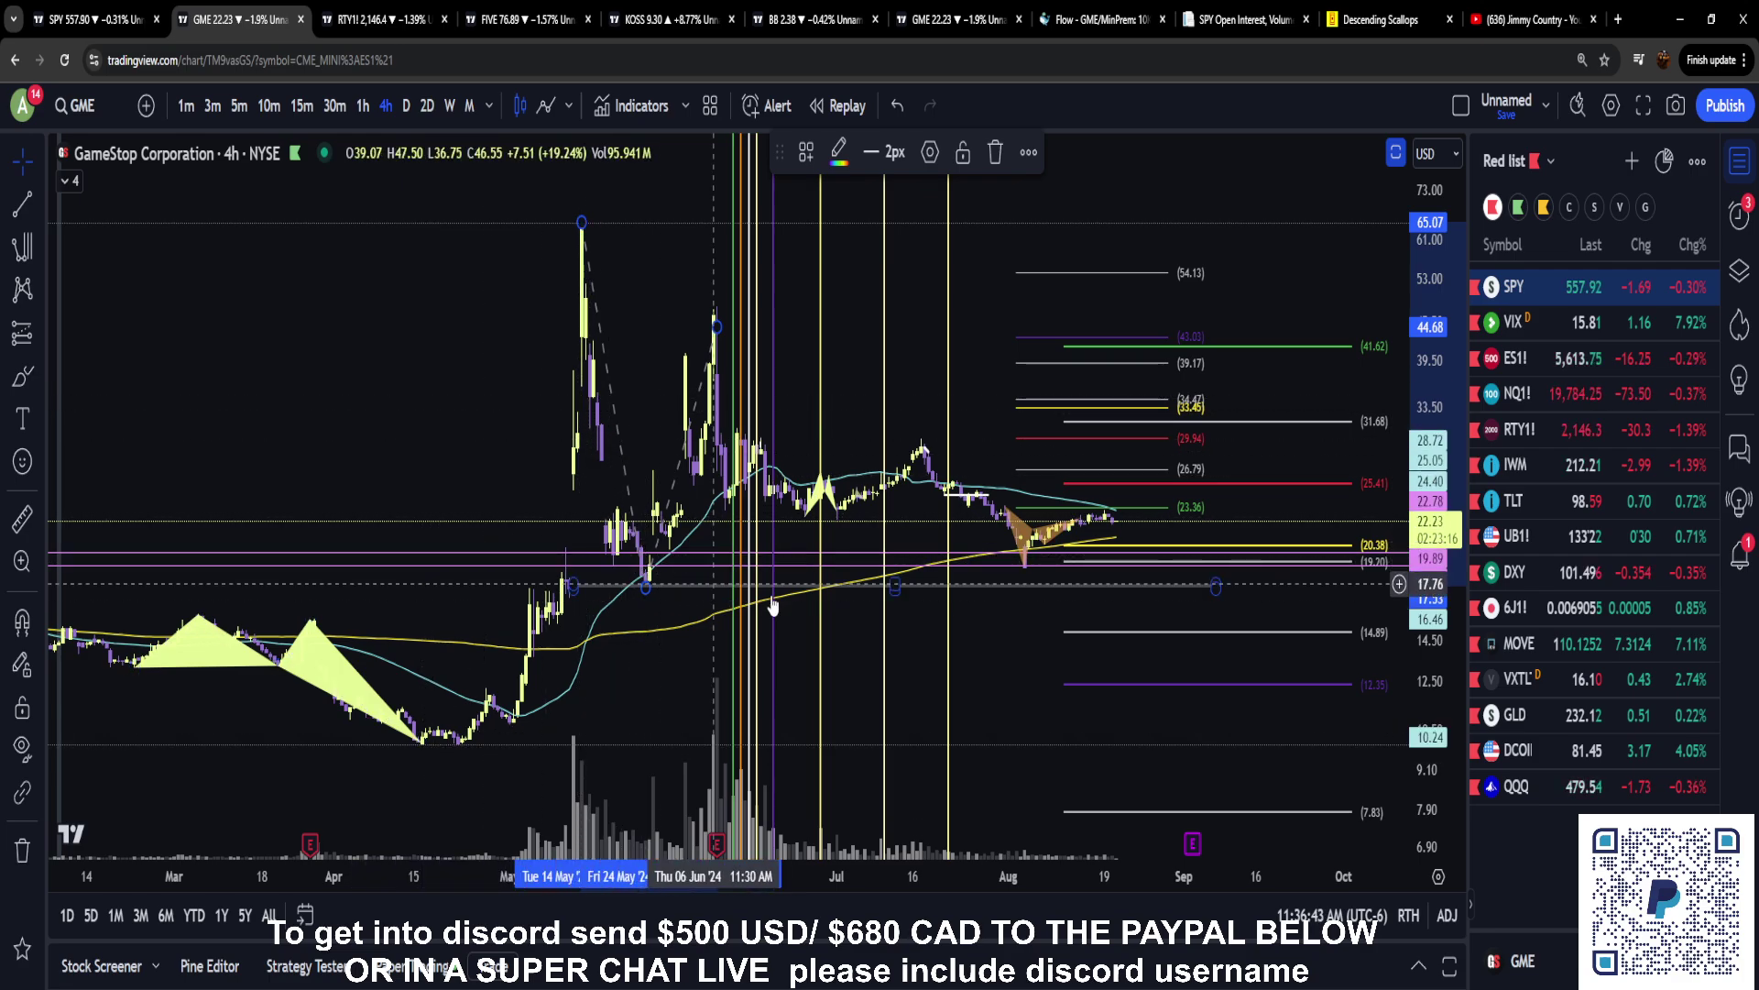
{"action": "left_click", "coordinate": [993, 153]}
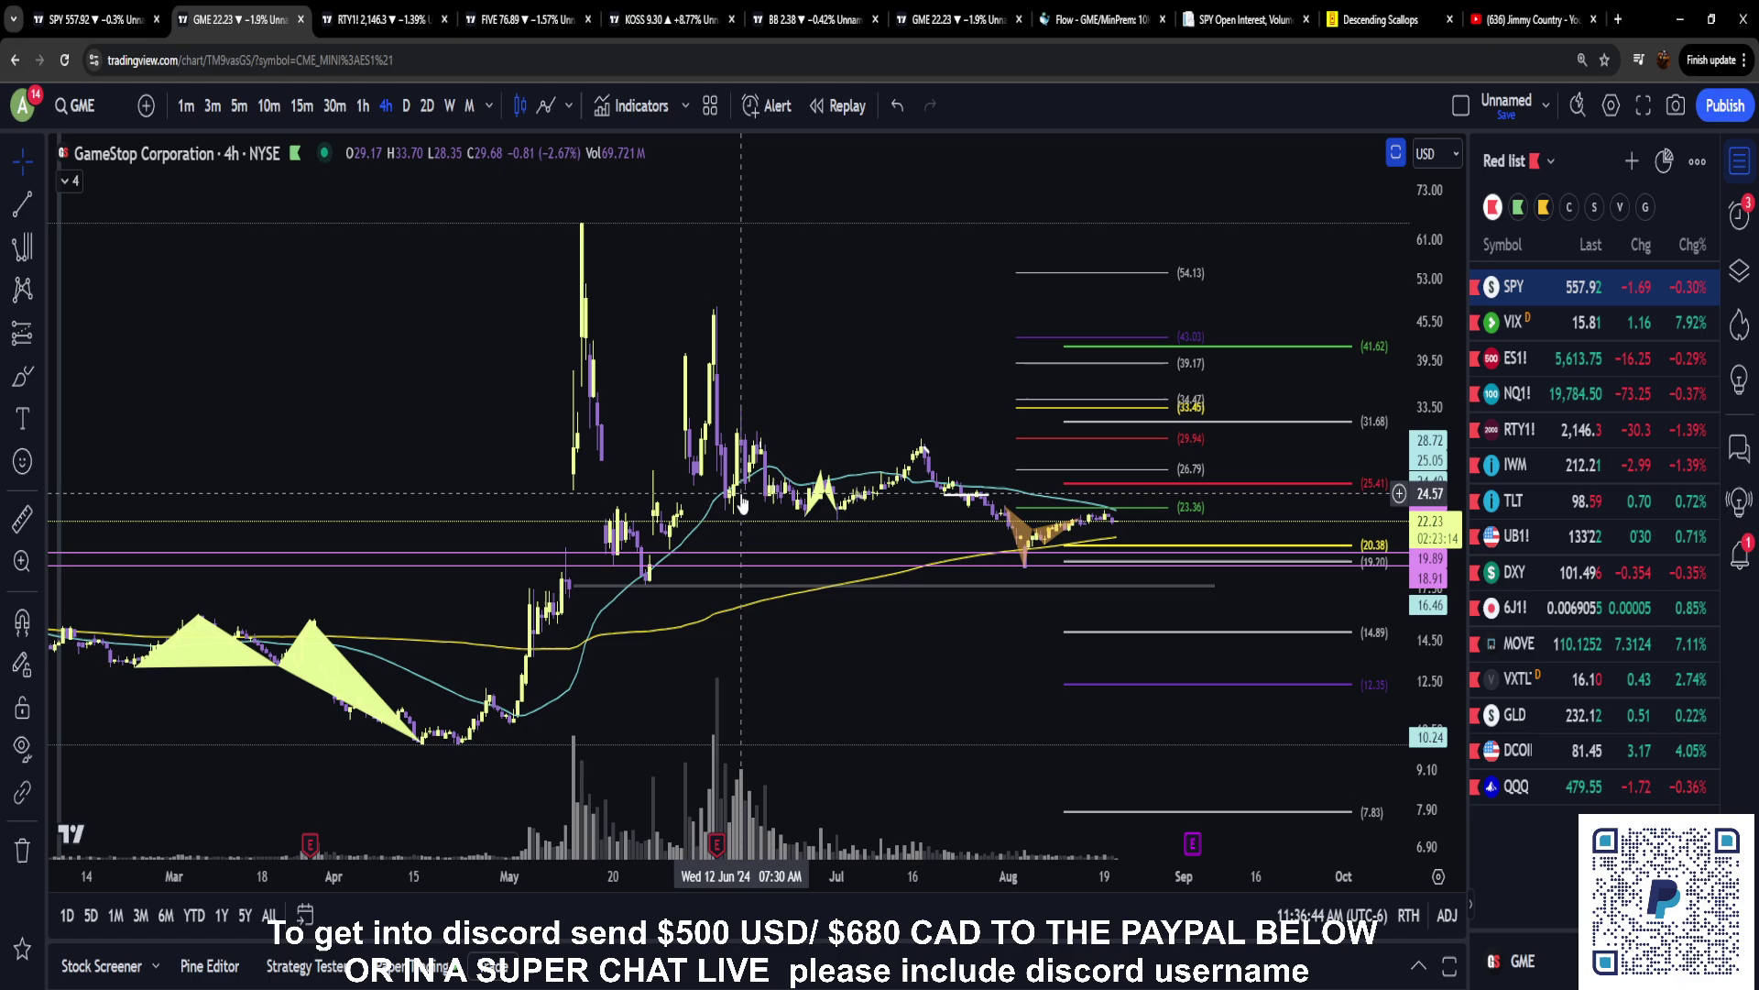